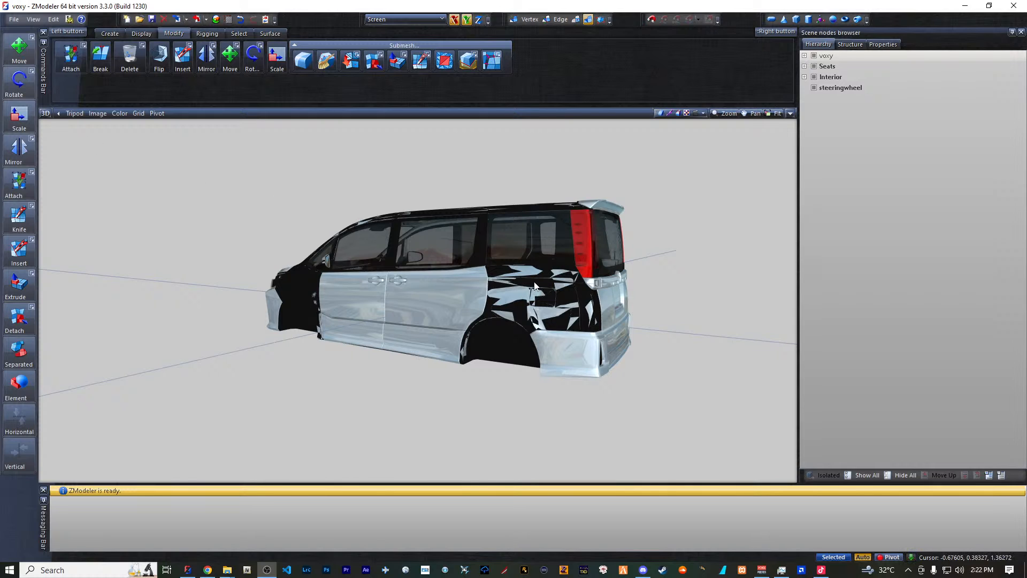
# - Shrink the messaging area to enlarge the 3D view, and examine the van's exterior from the rear, side and front
pyautogui.moveTo(45, 483); pyautogui.dragTo(46, 516)
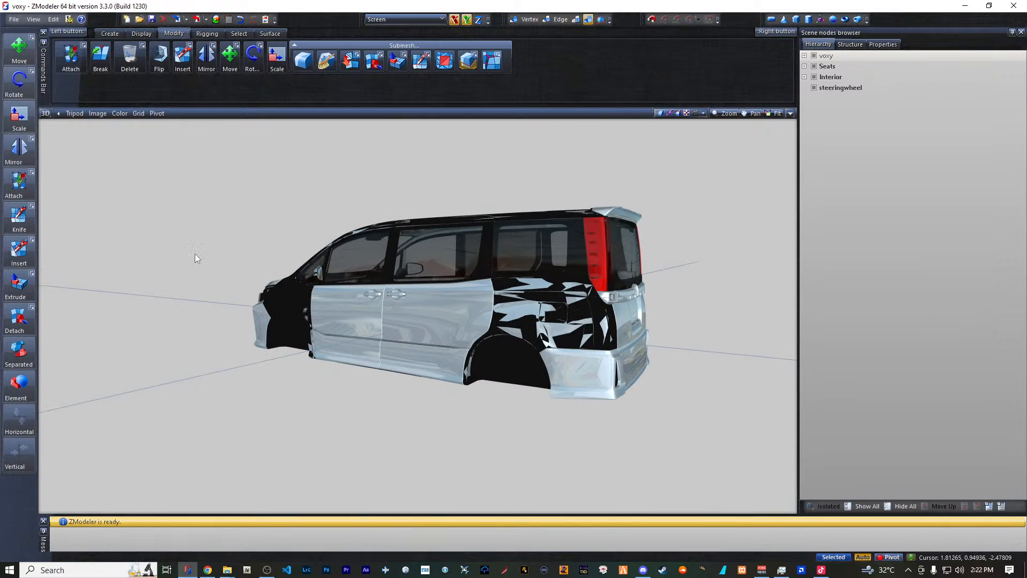
pyautogui.scroll(4, 195, 253)
pyautogui.moveTo(456, 295); pyautogui.dragTo(374, 297, button='middle')
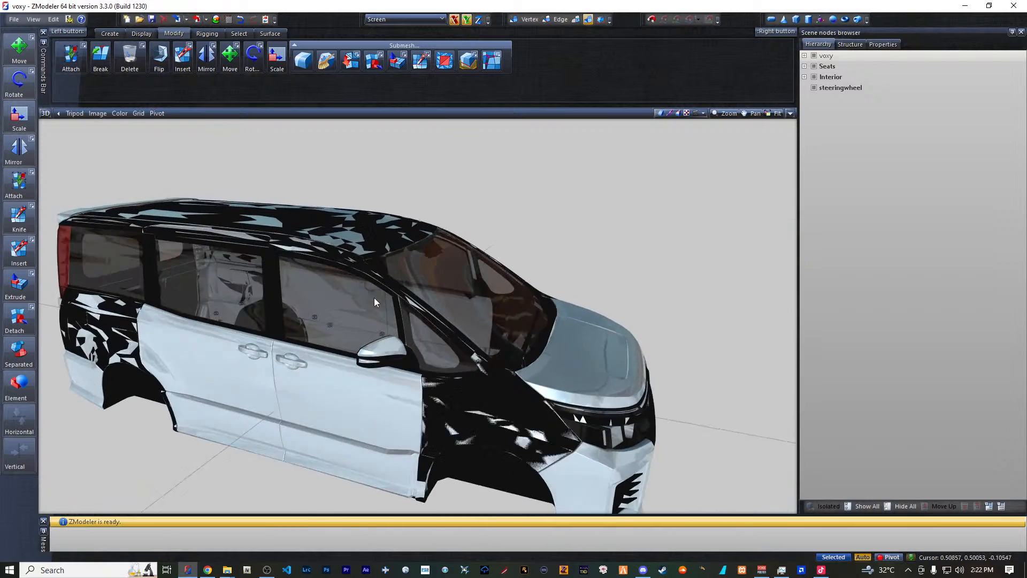
pyautogui.scroll(5, 361, 309)
pyautogui.scroll(4, 363, 310)
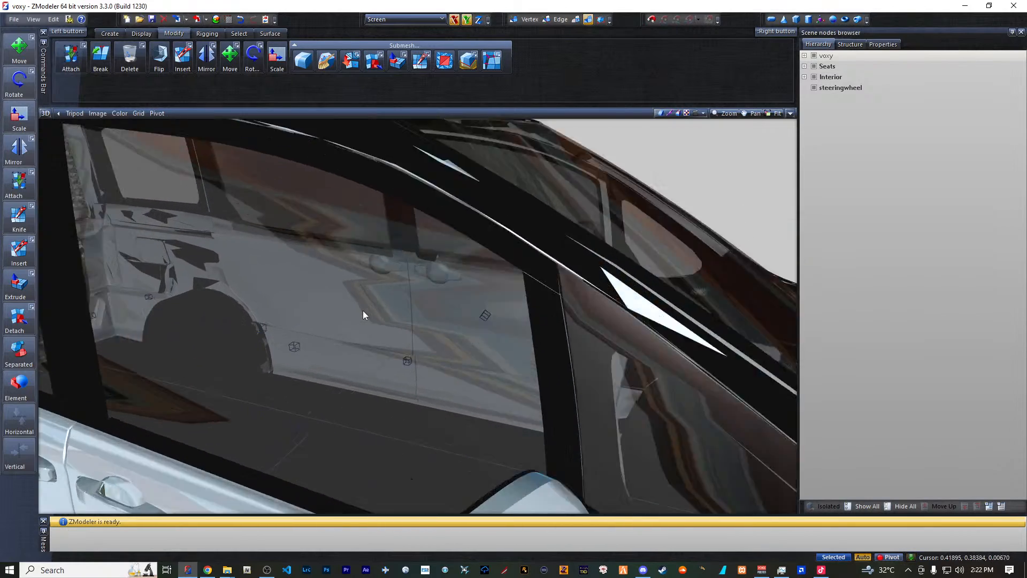
pyautogui.scroll(-8, 365, 309)
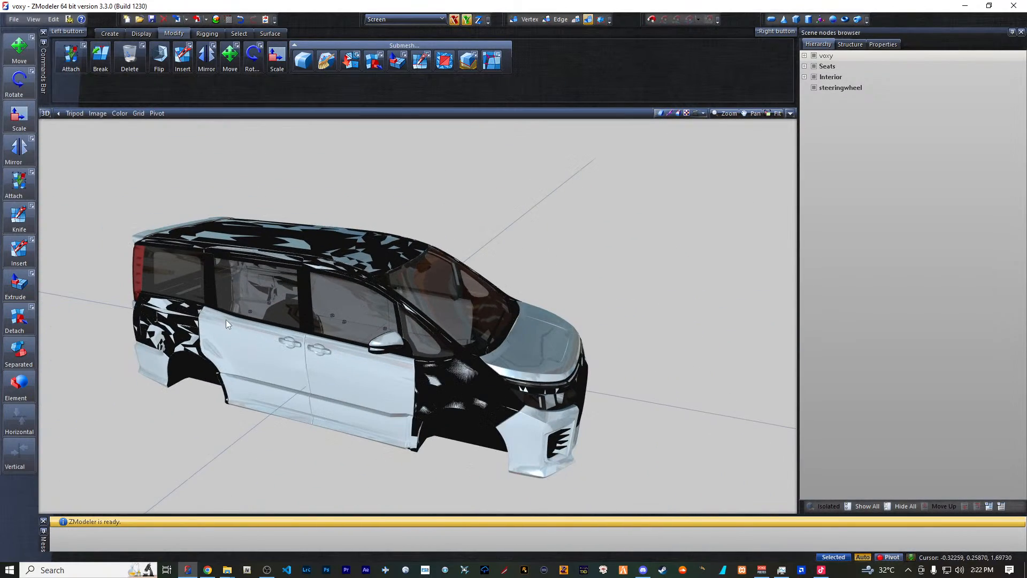
pyautogui.click(850, 44)
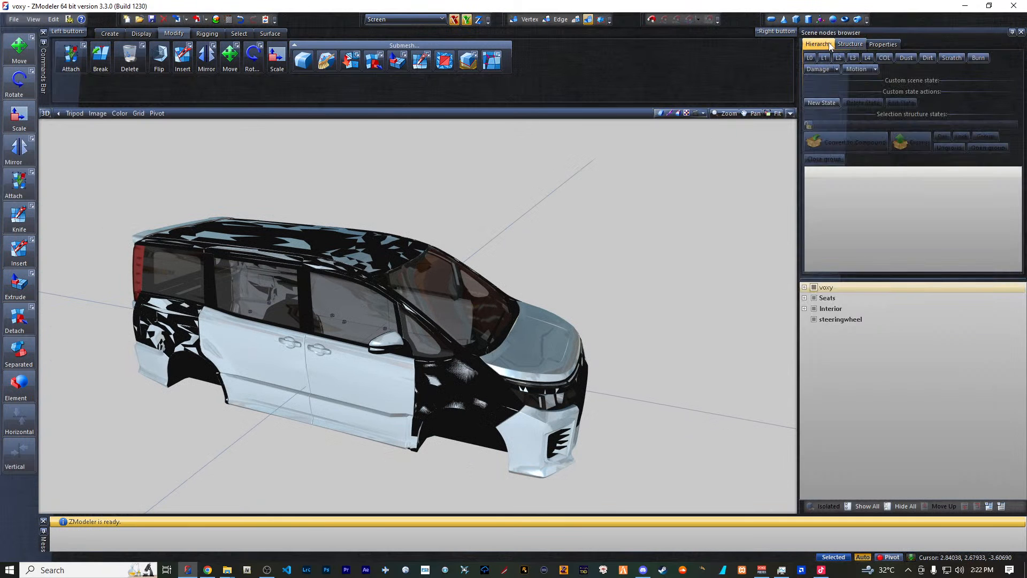
pyautogui.click(831, 45)
pyautogui.moveTo(209, 349); pyautogui.dragTo(350, 344, button='middle')
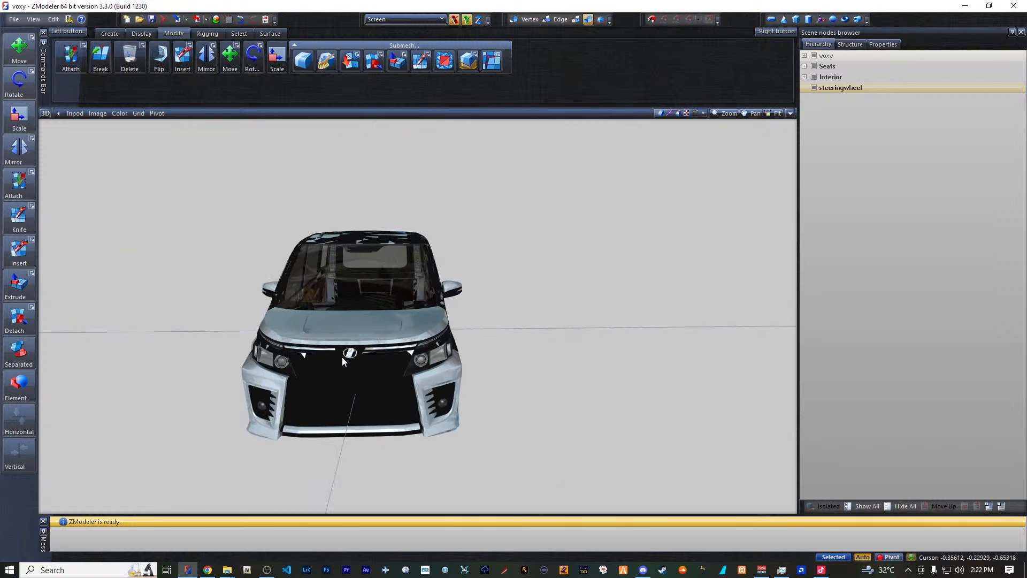
pyautogui.scroll(3, 342, 357)
pyautogui.moveTo(286, 382)
pyautogui.mouseDown(button='middle')
pyautogui.moveTo(300, 374)
pyautogui.moveTo(282, 378)
pyautogui.mouseUp(button='middle')
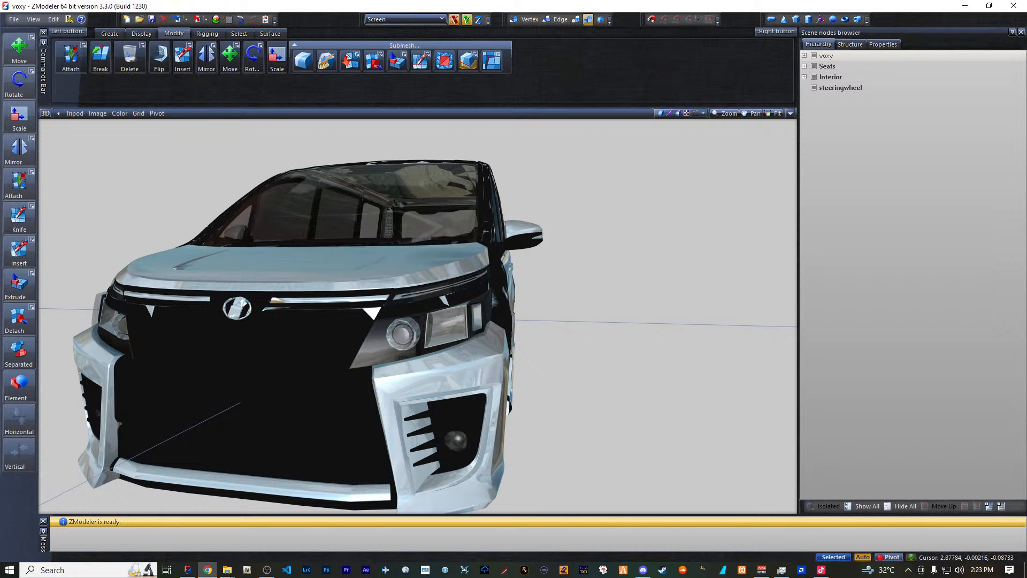
# - Switch to Chrome, examine Toyota Voxy ZS reference photos in the image results for "voxy zs", and return to ZModeler
pyautogui.click(207, 570)
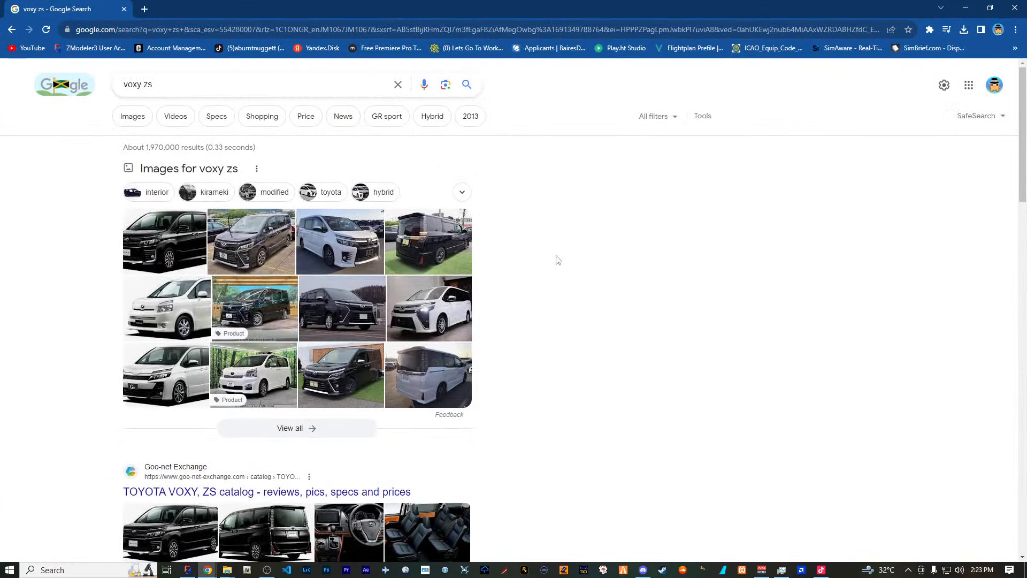
pyautogui.press('F11')
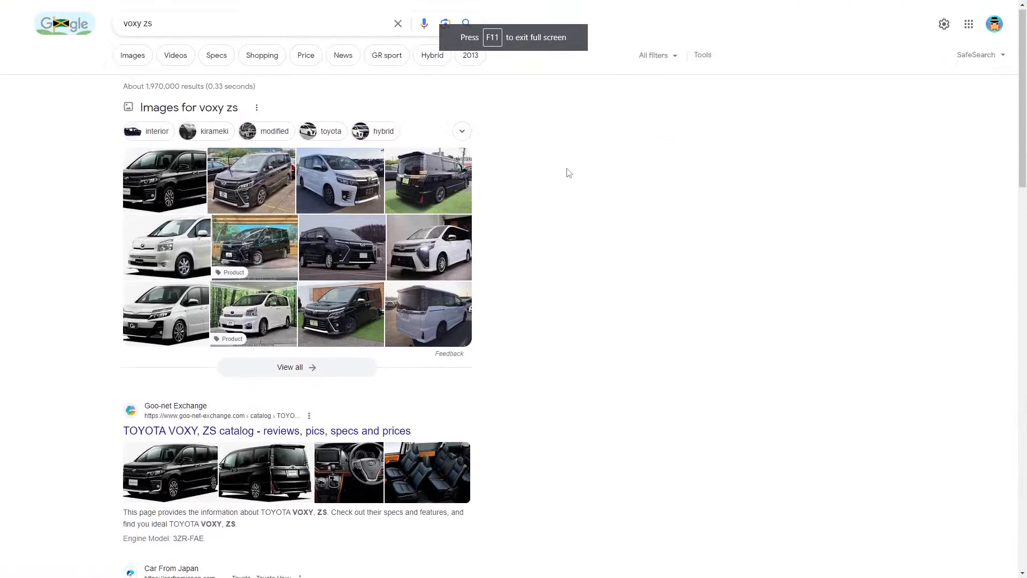
pyautogui.click(132, 58)
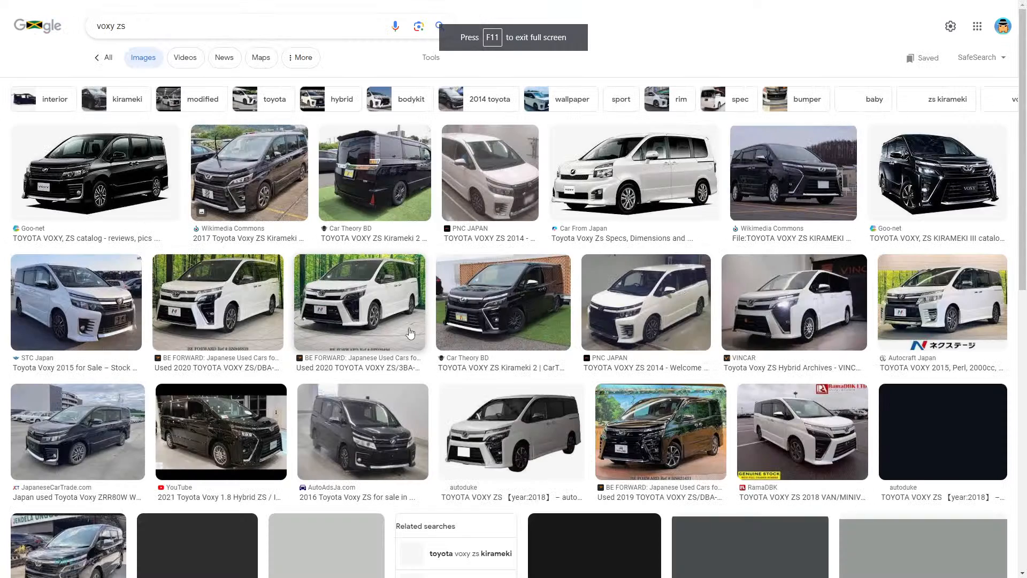
pyautogui.click(249, 177)
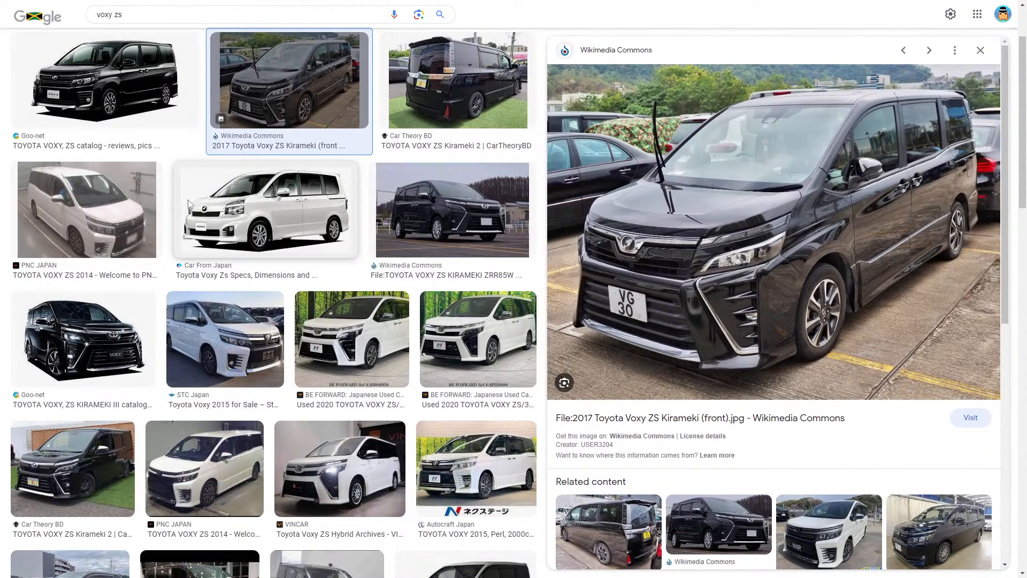
pyautogui.click(225, 337)
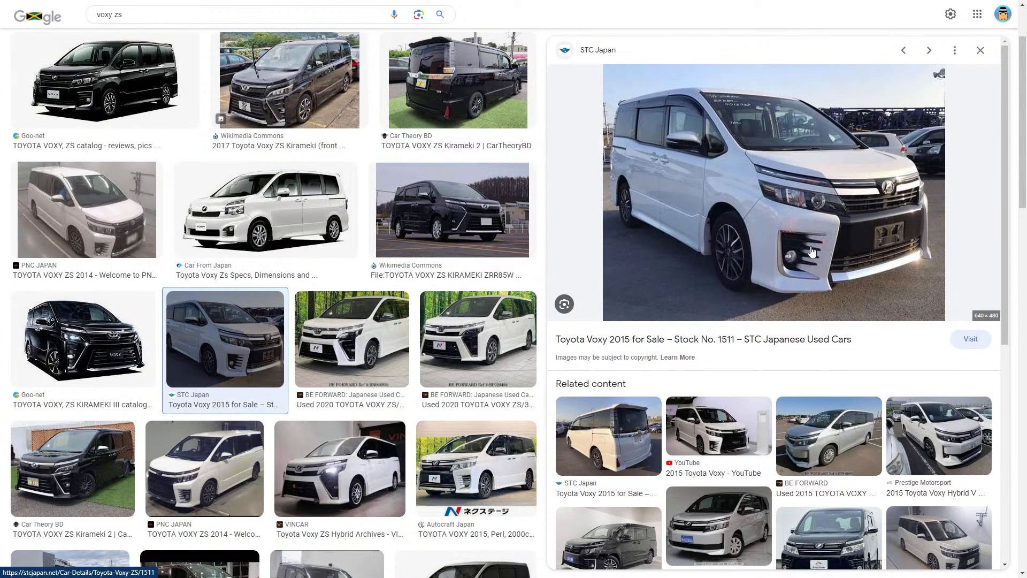
pyautogui.click(722, 434)
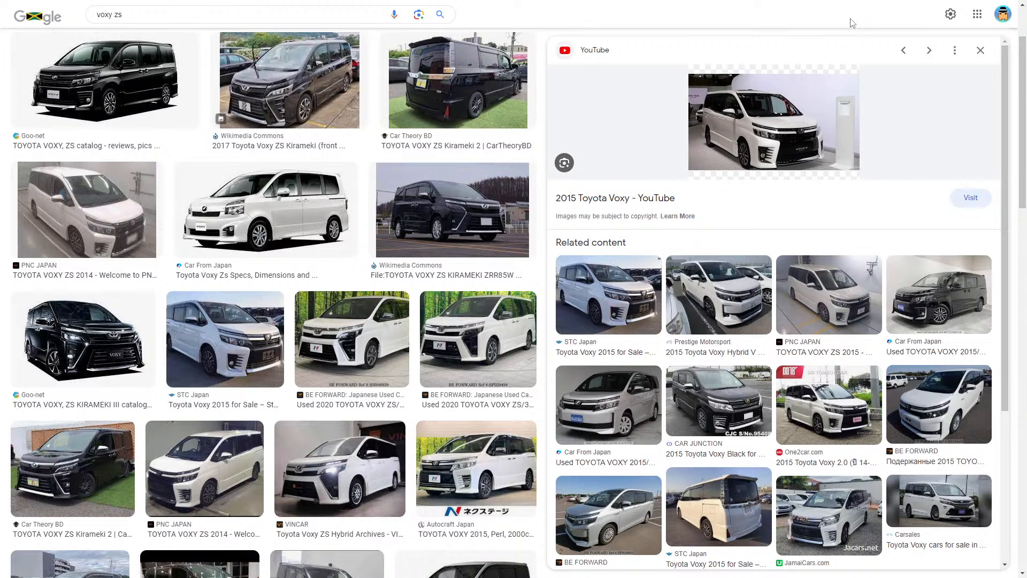
pyautogui.press('F11')
pyautogui.click(963, 7)
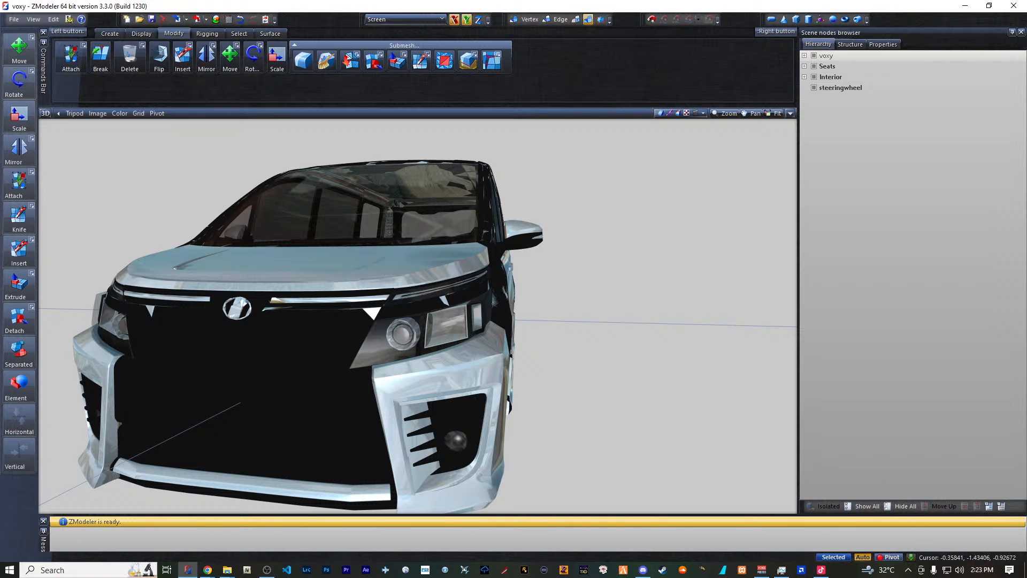
# - Display the L0 level of detail for the whole scene, including the van's interior
pyautogui.moveTo(353, 280); pyautogui.dragTo(472, 293, button='middle')
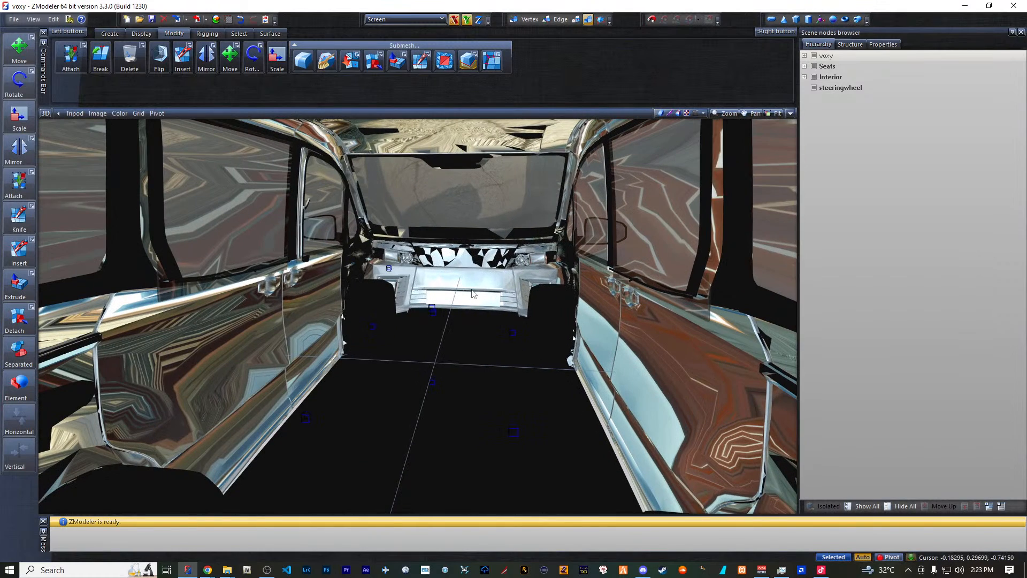
pyautogui.click(827, 56)
pyautogui.click(850, 45)
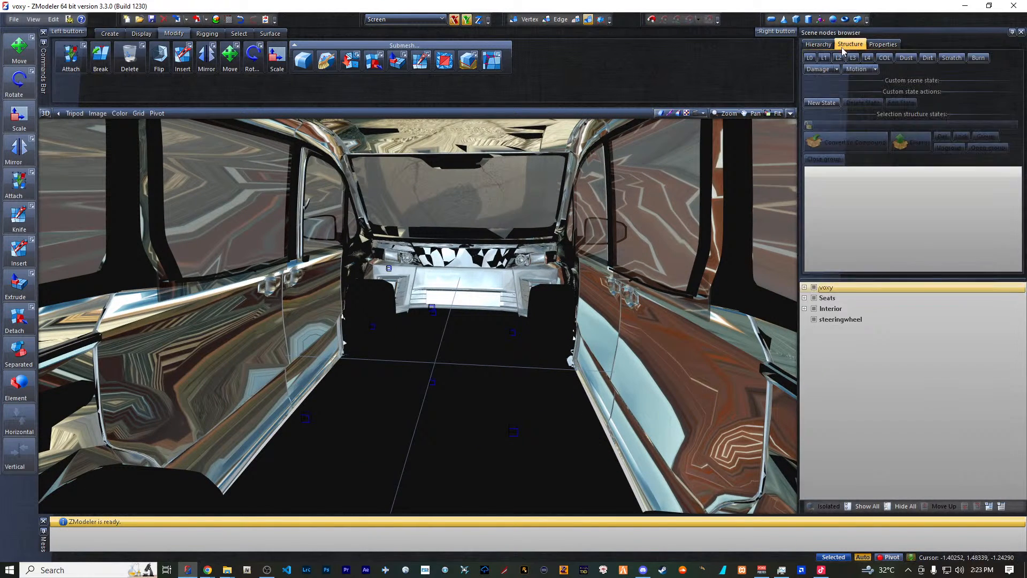
pyautogui.click(810, 57)
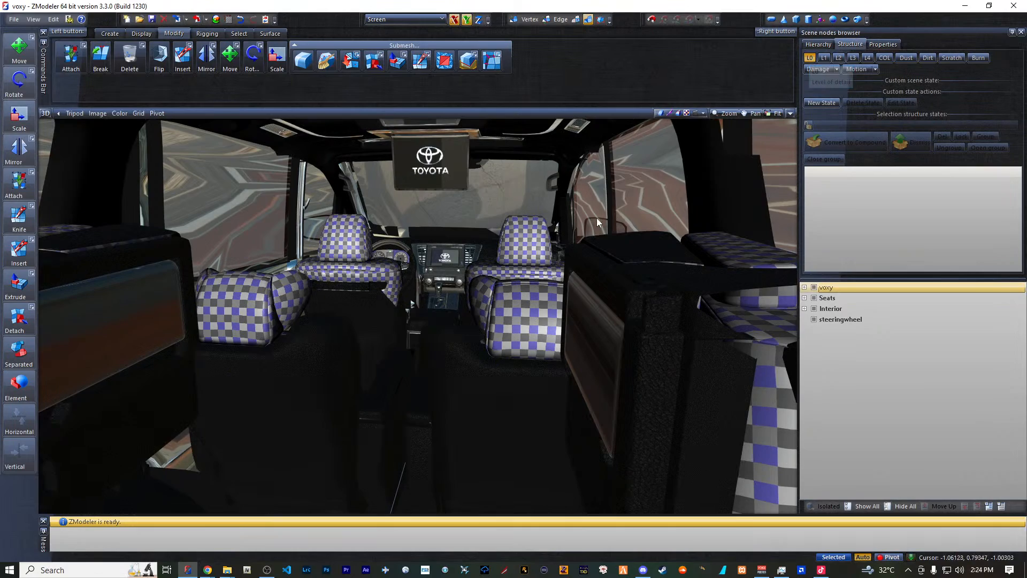
# - Examine the dashboard, centre console and instrument cluster inside the van
pyautogui.scroll(5, 521, 201)
pyautogui.moveTo(405, 263); pyautogui.dragTo(410, 268, button='middle')
pyautogui.scroll(6, 408, 270)
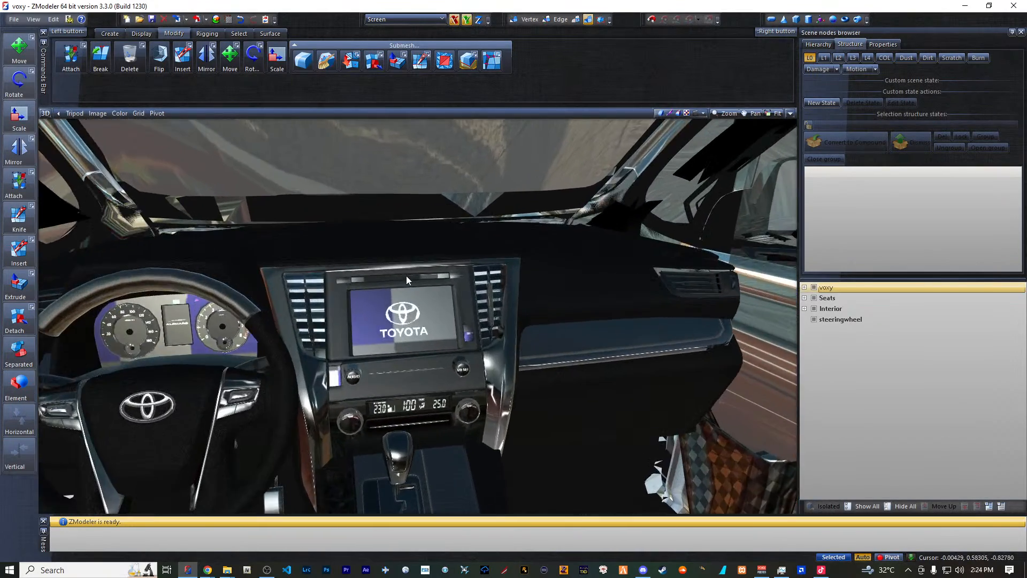
pyautogui.moveTo(397, 349); pyautogui.dragTo(407, 345, button='middle')
pyautogui.scroll(4, 117, 333)
pyautogui.scroll(-3, 174, 356)
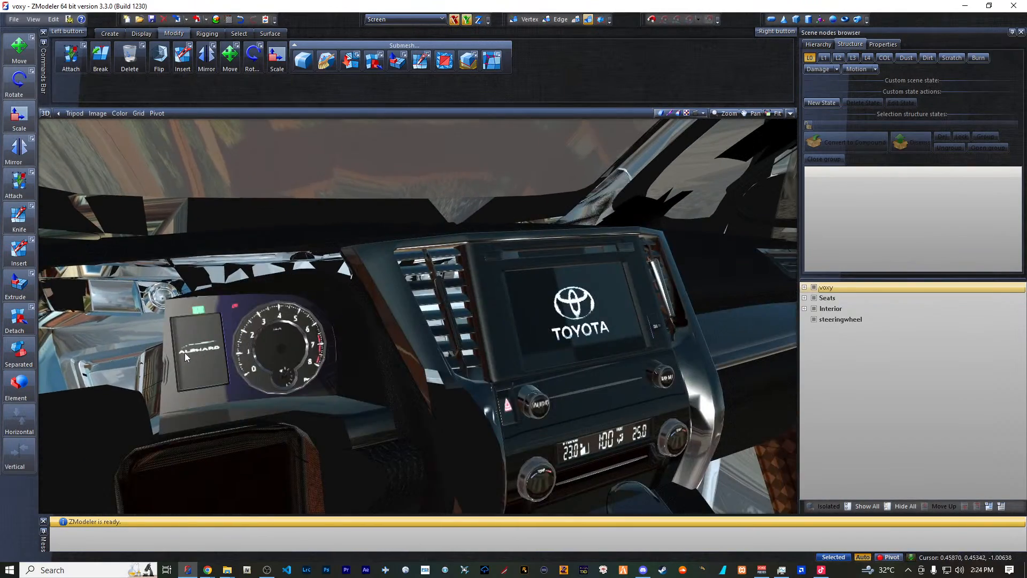
pyautogui.scroll(-10, 191, 345)
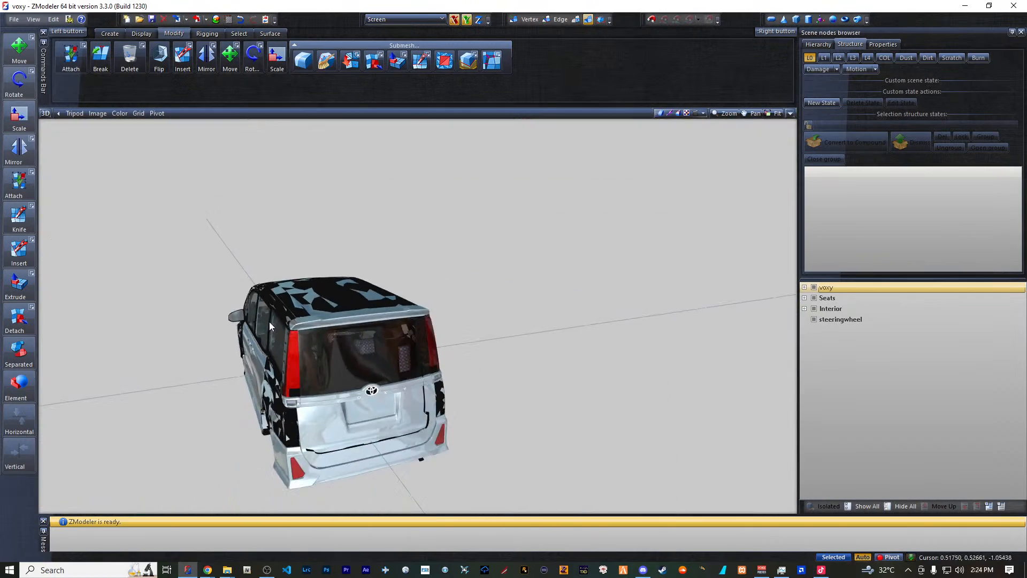
# - Hide the Seats, Interior and steeringwheel nodes so only the voxy body parts are shown
pyautogui.moveTo(269, 322); pyautogui.dragTo(566, 343, button='middle')
pyautogui.scroll(3, 566, 343)
pyautogui.moveTo(354, 399); pyautogui.dragTo(333, 397, button='middle')
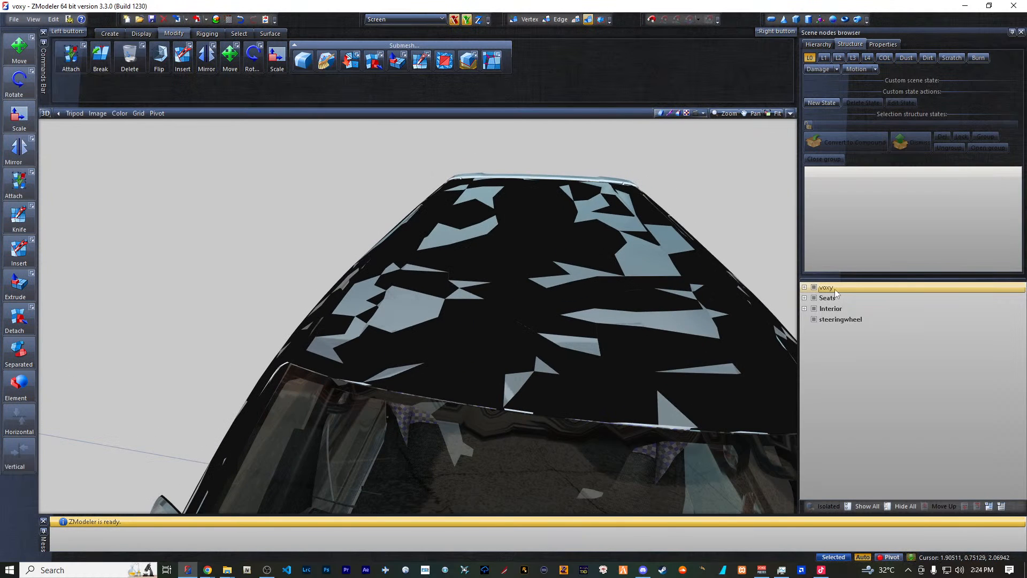
pyautogui.click(814, 297)
pyautogui.click(814, 309)
pyautogui.click(813, 319)
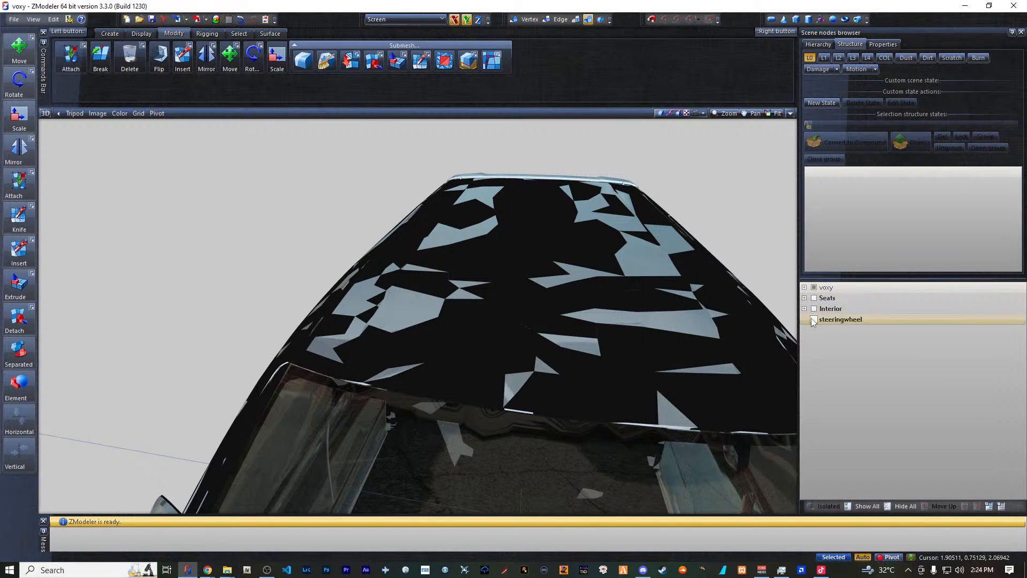
# - Expand the voxy node, hide the chassis part to examine the body panels without it, and show it again
pyautogui.click(804, 288)
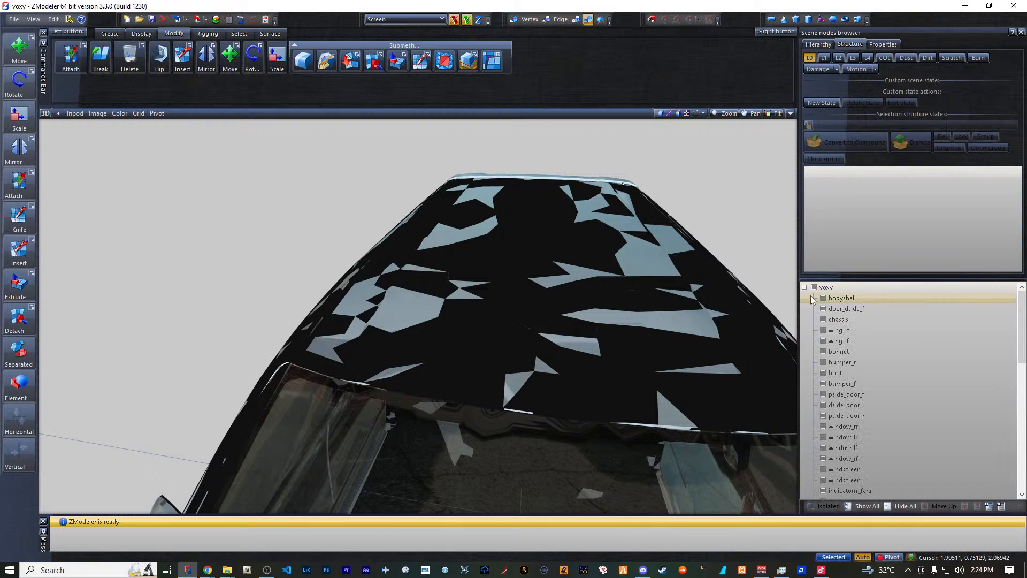
pyautogui.click(823, 319)
pyautogui.moveTo(777, 342); pyautogui.dragTo(316, 367, button='middle')
pyautogui.scroll(3, 672, 358)
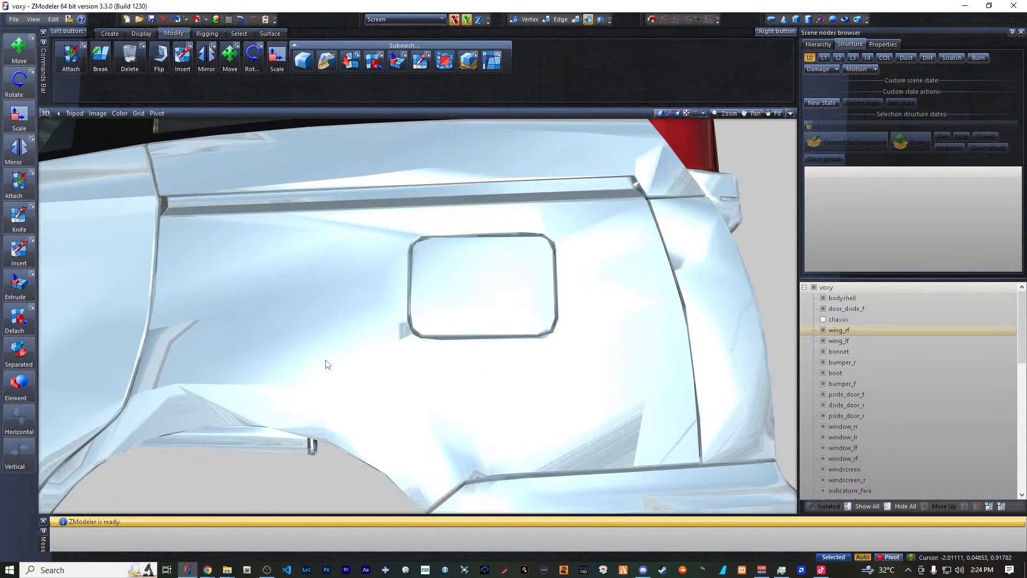
pyautogui.scroll(-5, 306, 309)
pyautogui.scroll(-3, 337, 319)
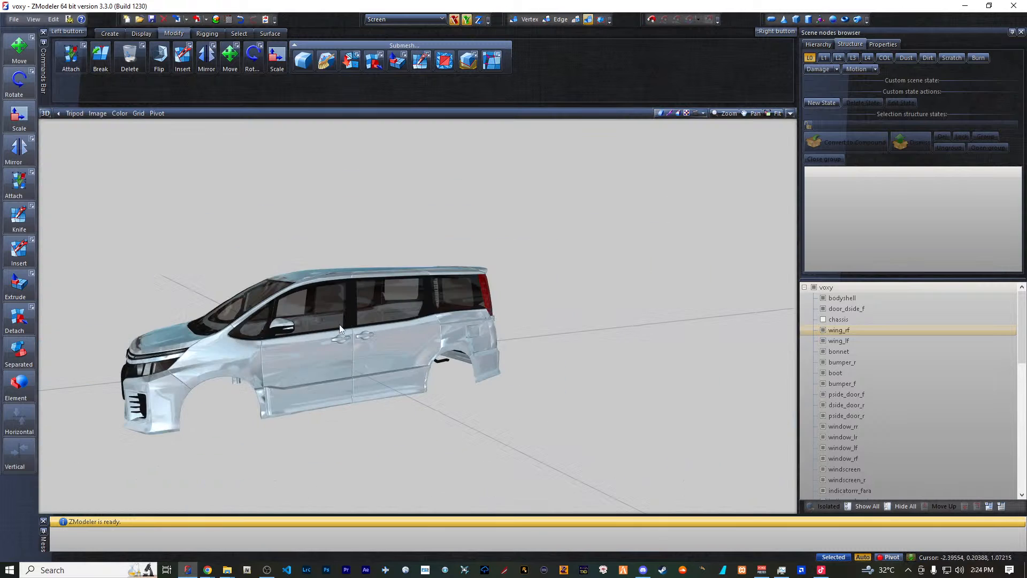
pyautogui.click(824, 317)
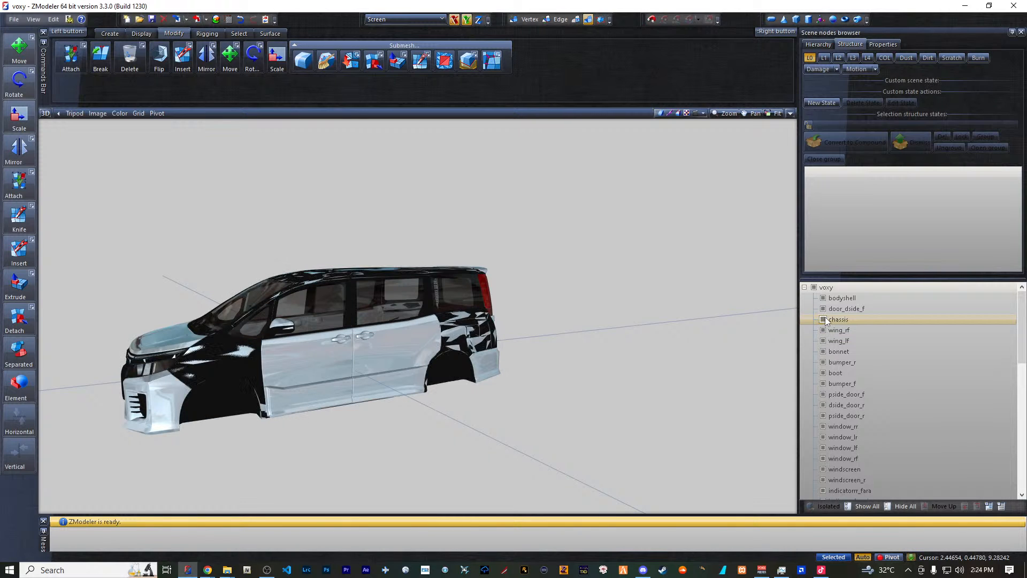
# - Show only the chassis part and maximize the Left viewport, framing the chassis side profile
pyautogui.click(892, 503)
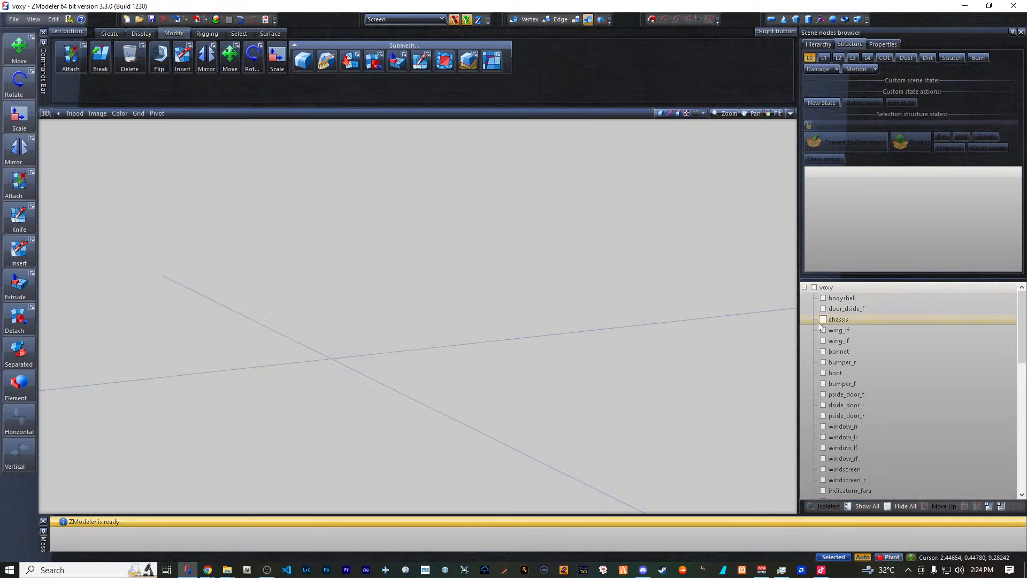
pyautogui.click(823, 319)
pyautogui.click(790, 114)
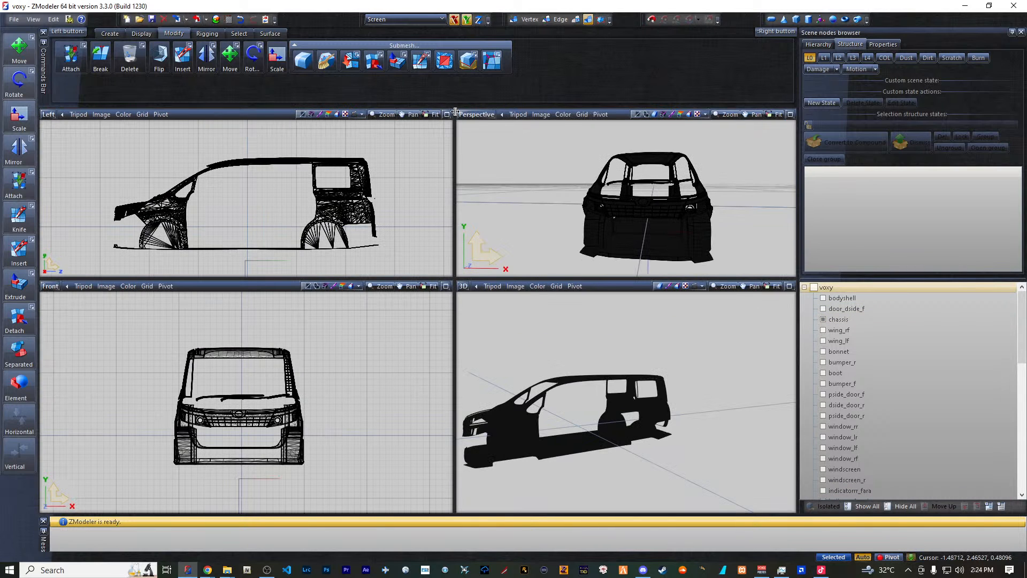
pyautogui.click(433, 115)
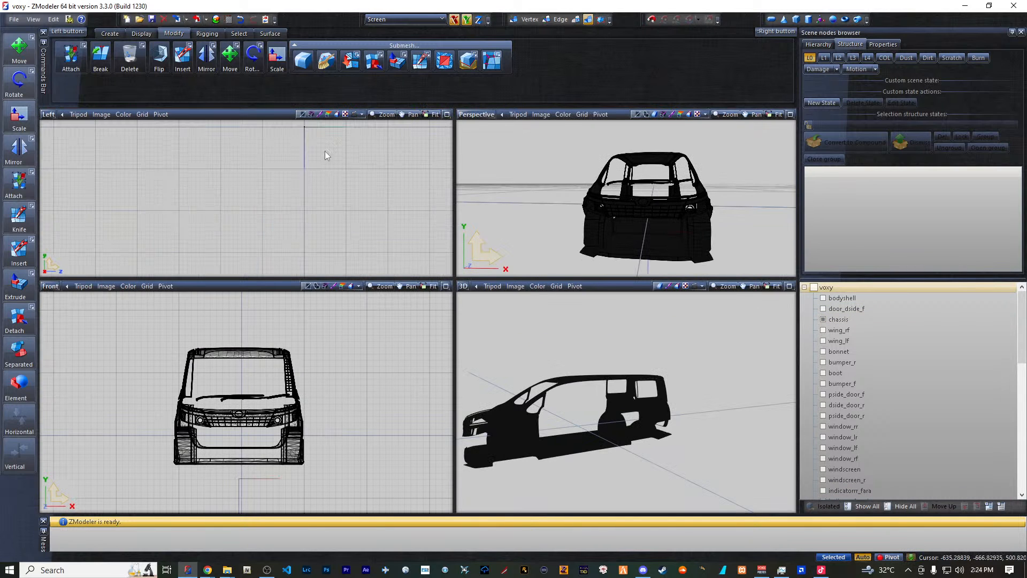
pyautogui.scroll(10, 312, 151)
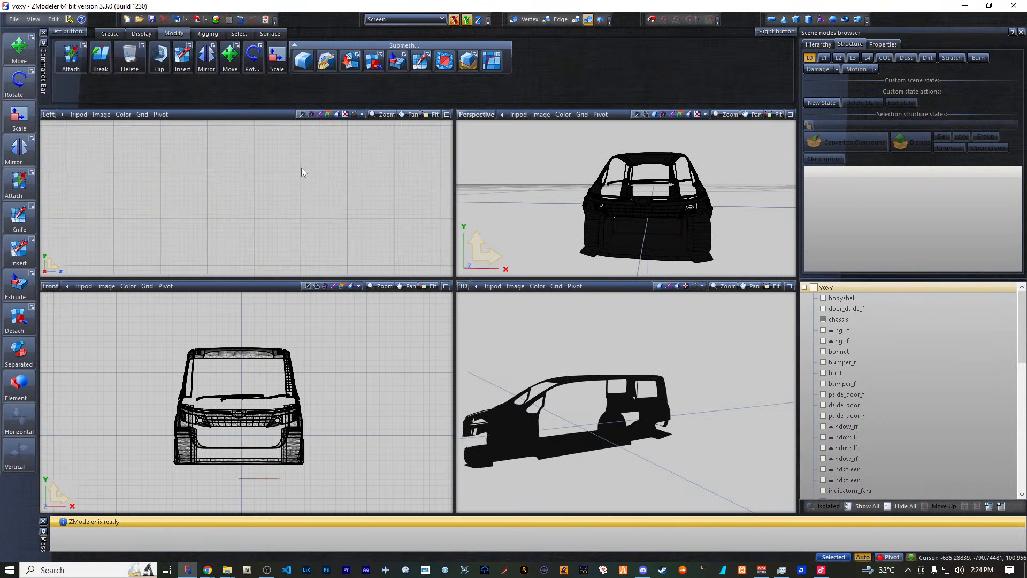
pyautogui.click(446, 114)
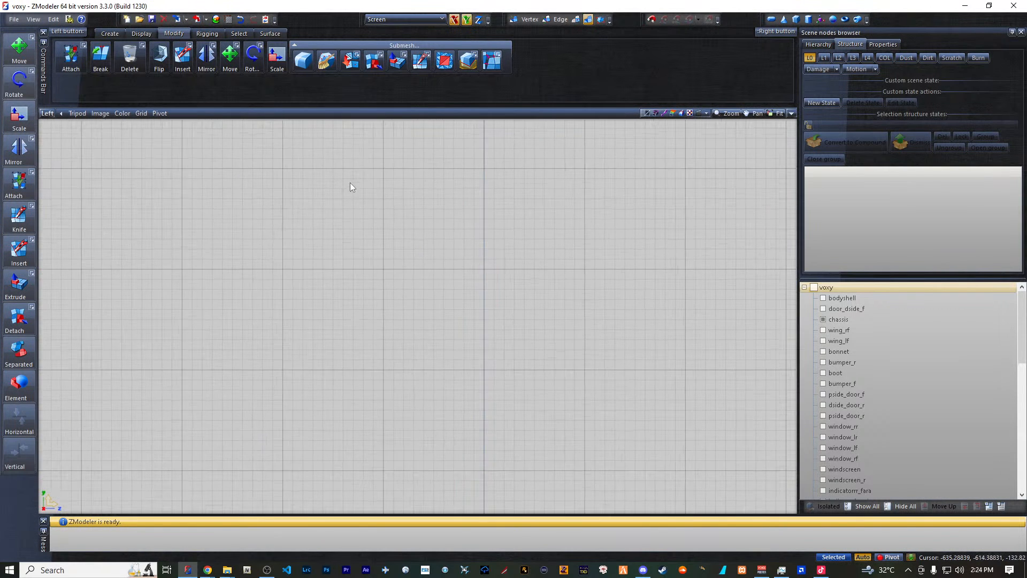
pyautogui.scroll(-10, 384, 443)
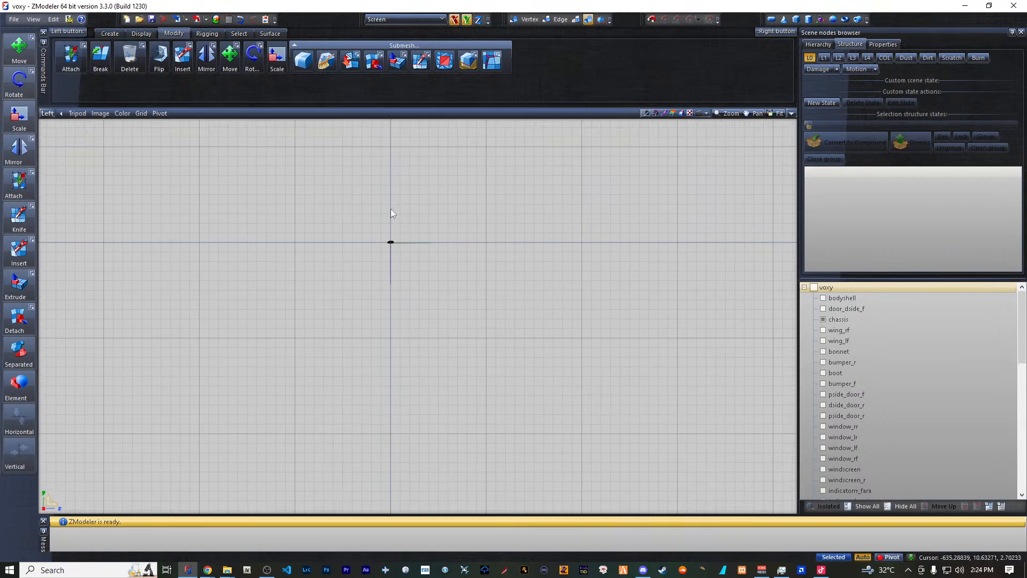
pyautogui.scroll(5, 375, 244)
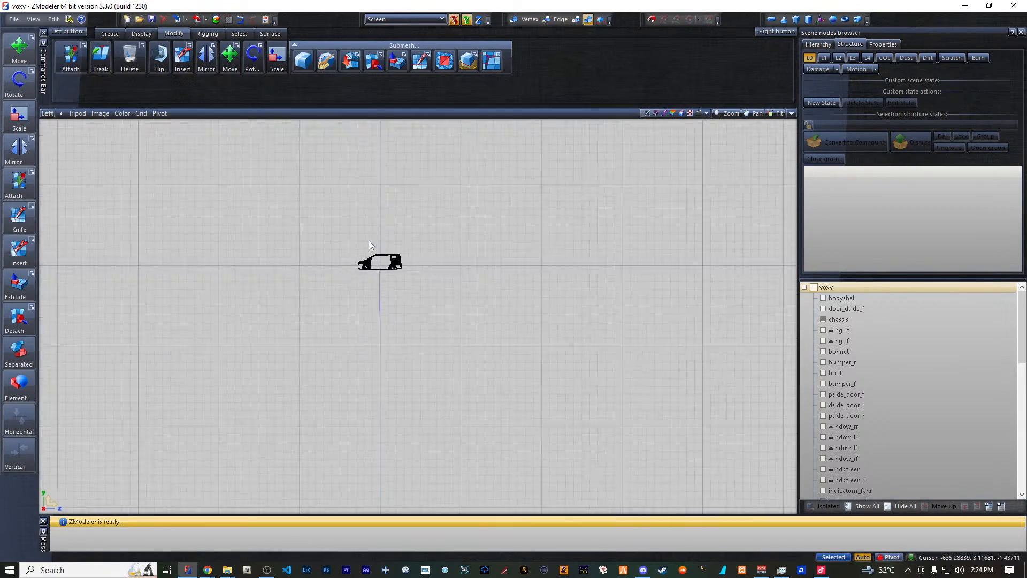
pyautogui.scroll(10, 373, 252)
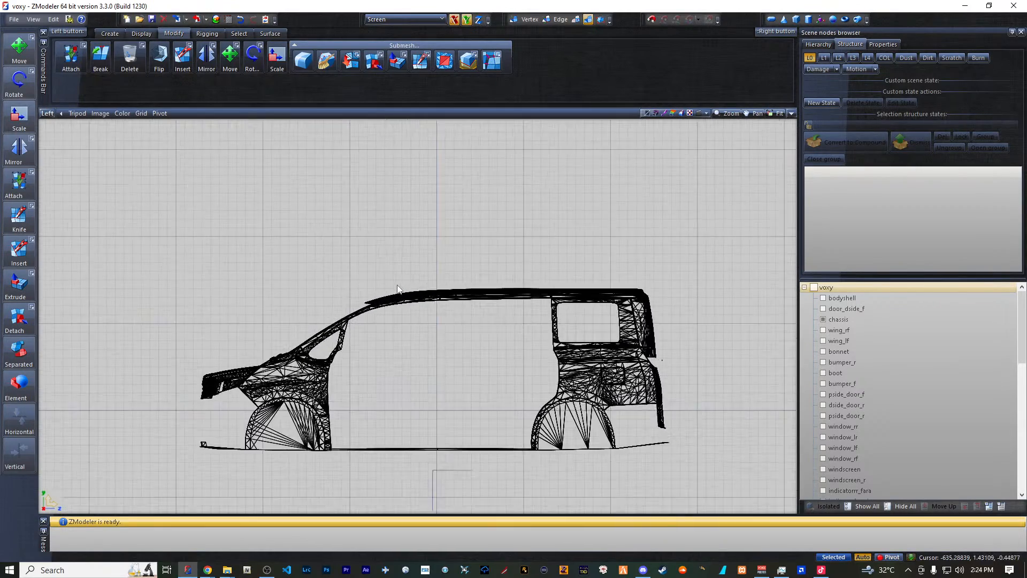
pyautogui.scroll(-5, 400, 284)
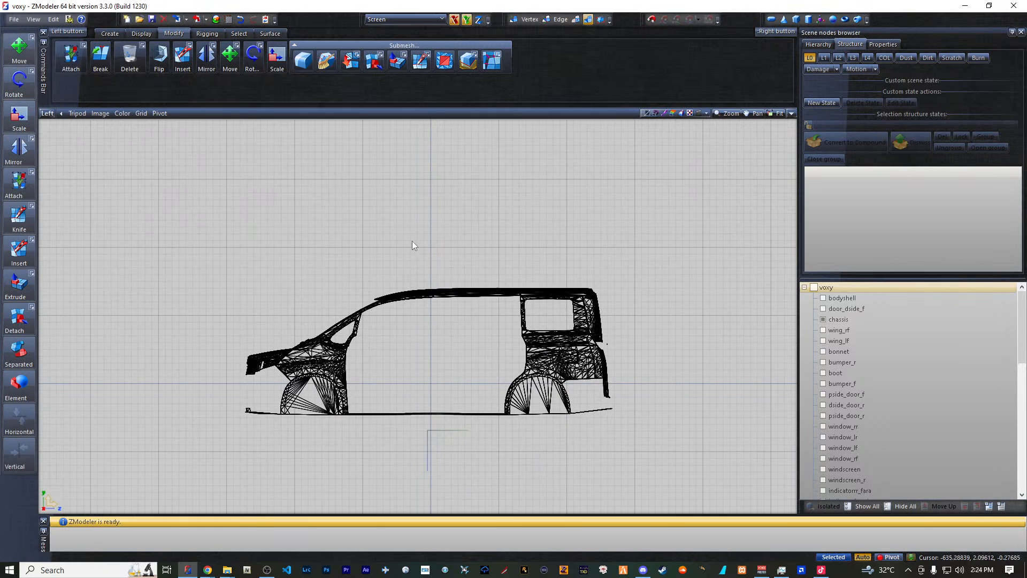
# - Try to scale all of the chassis geometry to 90 from the Left viewport
pyautogui.hotkey('ctrl', 'a')
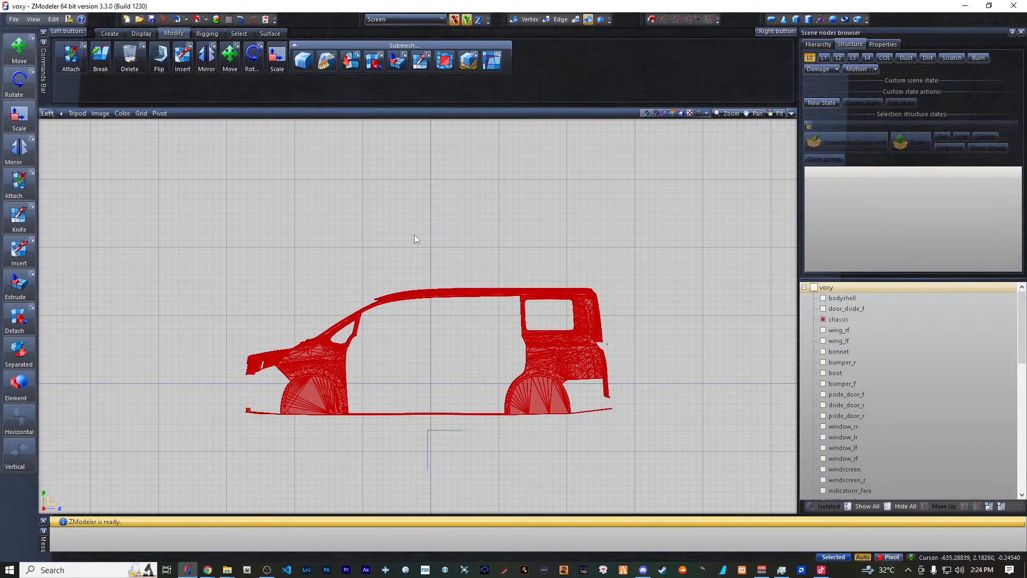
pyautogui.click(276, 58)
pyautogui.keyDown('ctrl'); pyautogui.click(405, 315); pyautogui.keyUp('ctrl')
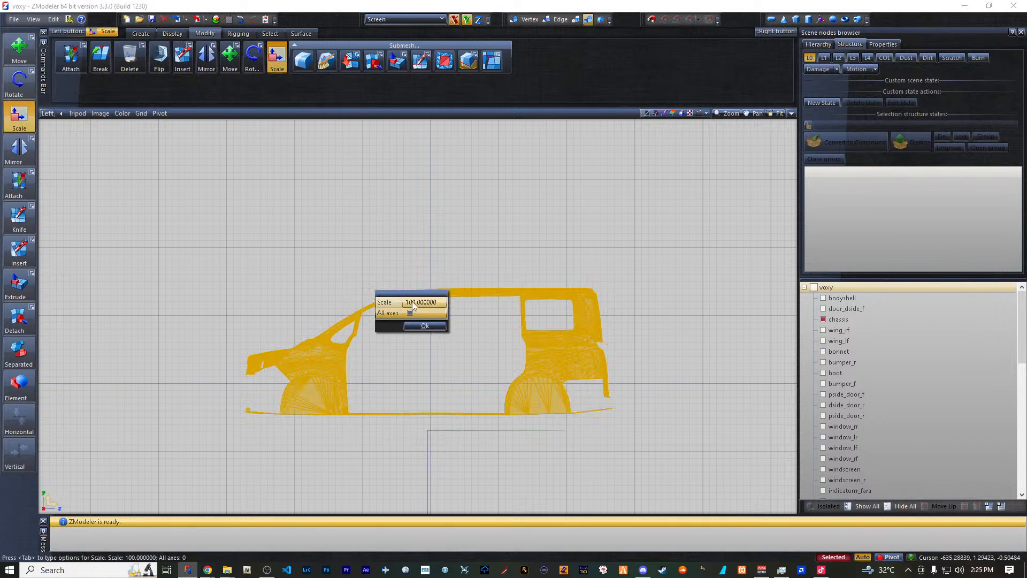
pyautogui.doubleClick(412, 302)
pyautogui.click(412, 302)
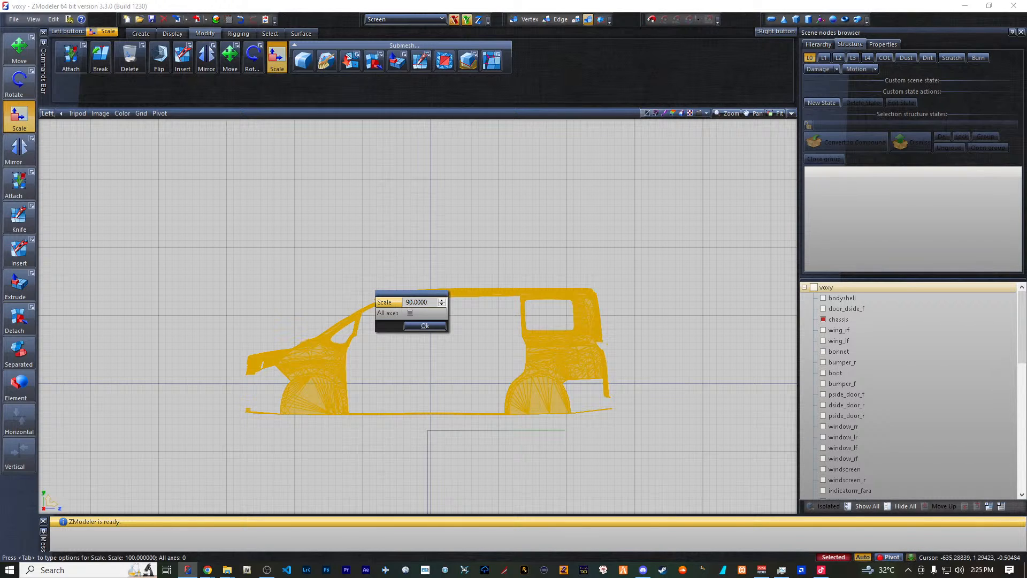
pyautogui.click(425, 326)
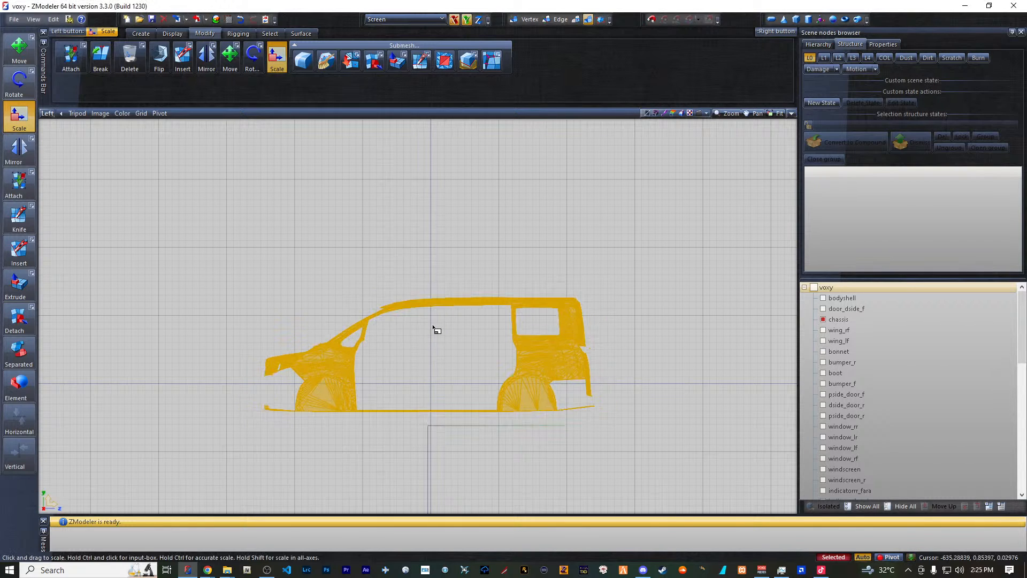
# - Check the shrunken chassis against the bodyshell in the maximized 3D viewport, and undo the scaling
pyautogui.click(823, 298)
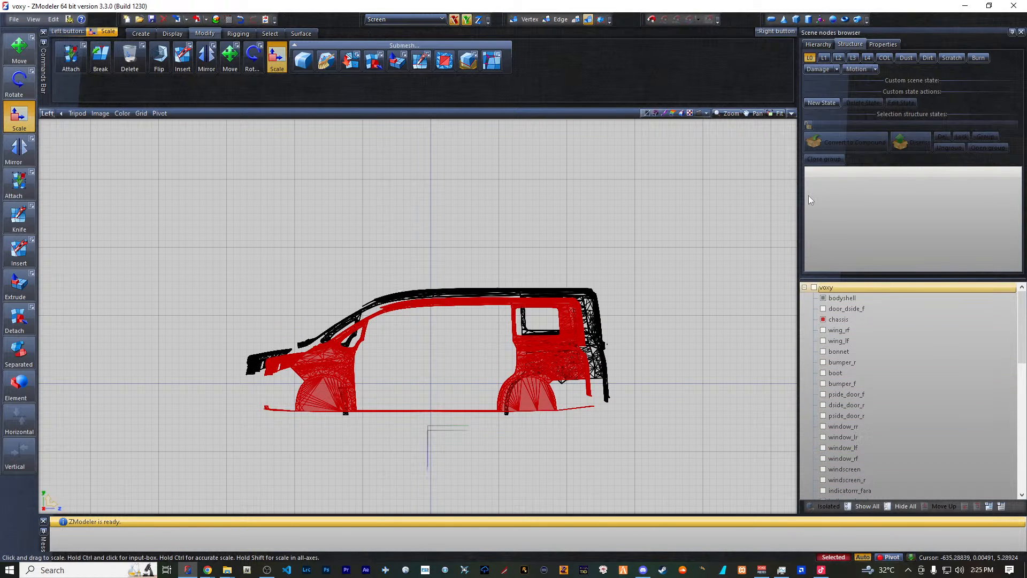
pyautogui.click(792, 115)
pyautogui.click(793, 289)
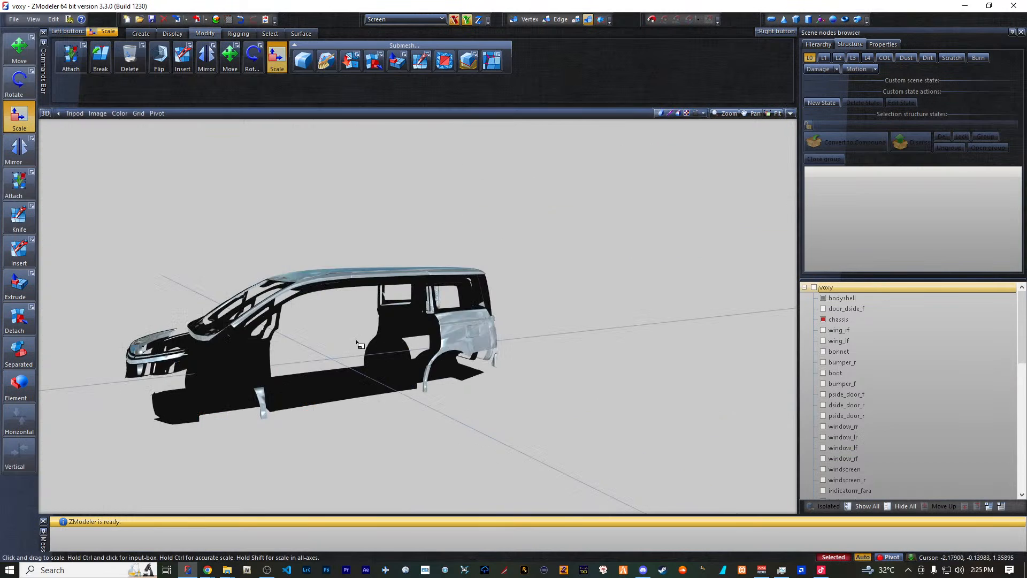
pyautogui.scroll(3, 360, 344)
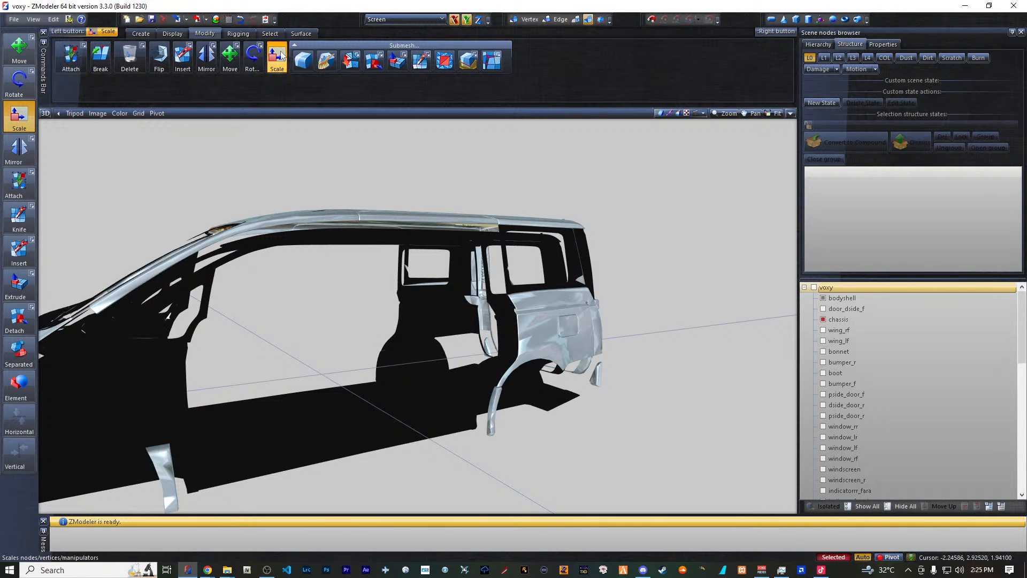
pyautogui.click(241, 20)
pyautogui.click(242, 20)
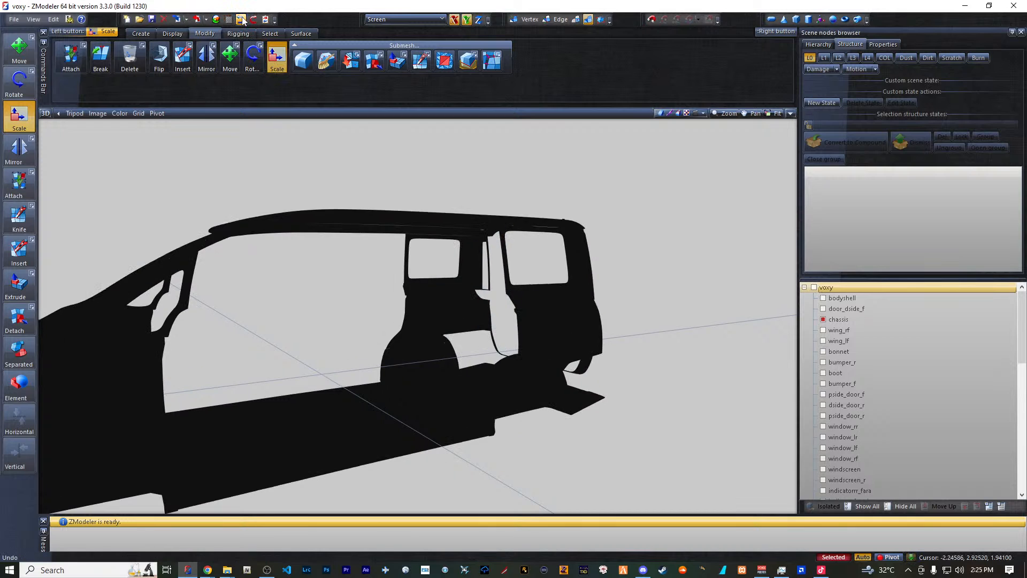
# - Restore the four-viewport layout, turn off the Y axis constraint, and scale the chassis to 98 on all axes from the Front viewport
pyautogui.click(790, 114)
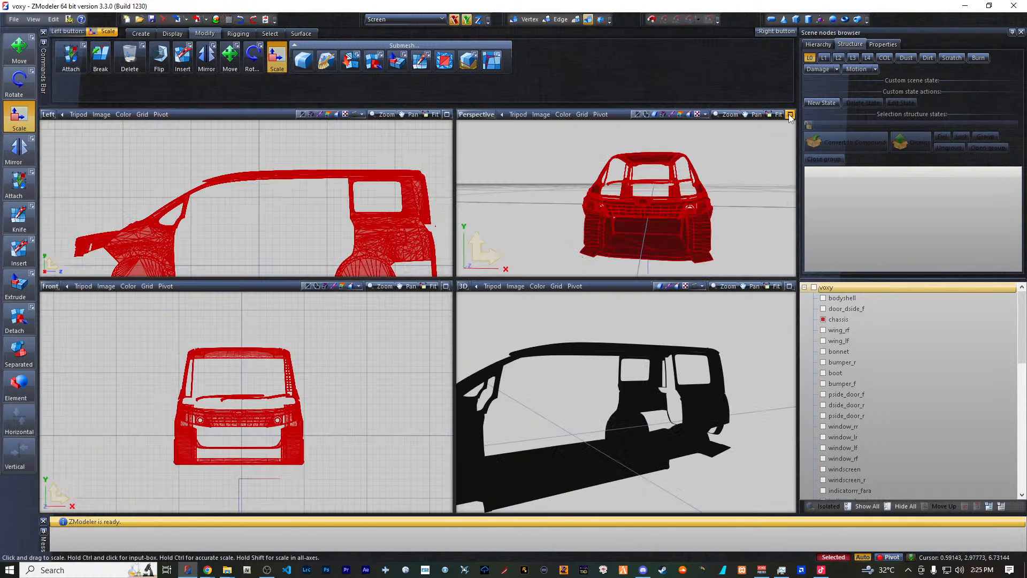
pyautogui.click(466, 21)
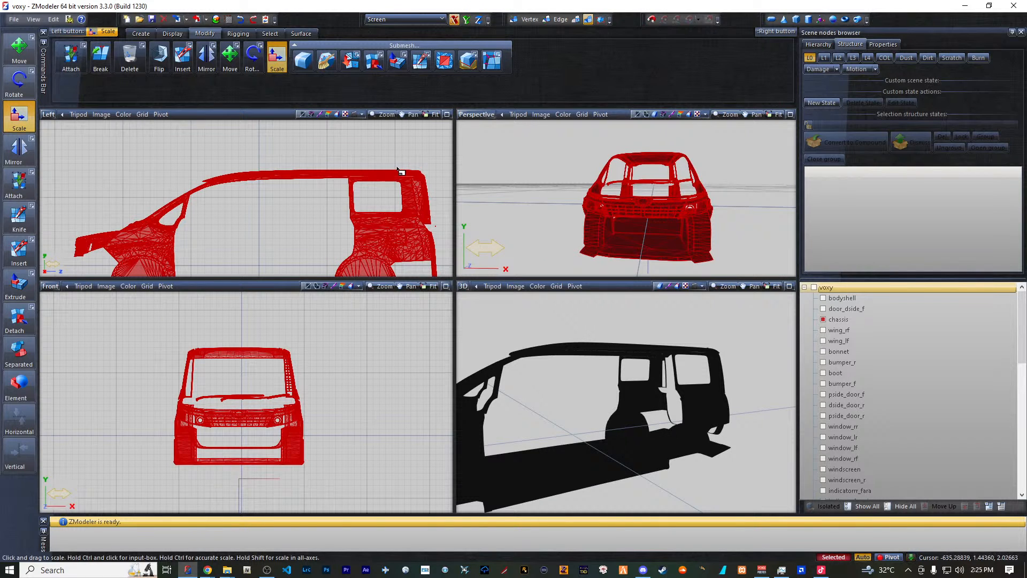
pyautogui.click(295, 418)
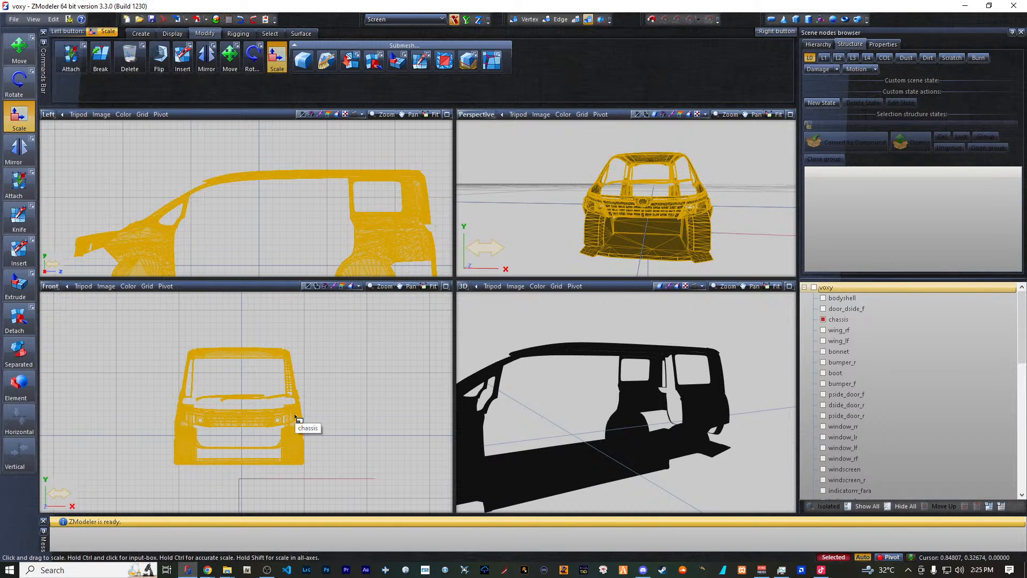
pyautogui.keyDown('ctrl'); pyautogui.click(297, 418); pyautogui.keyUp('ctrl')
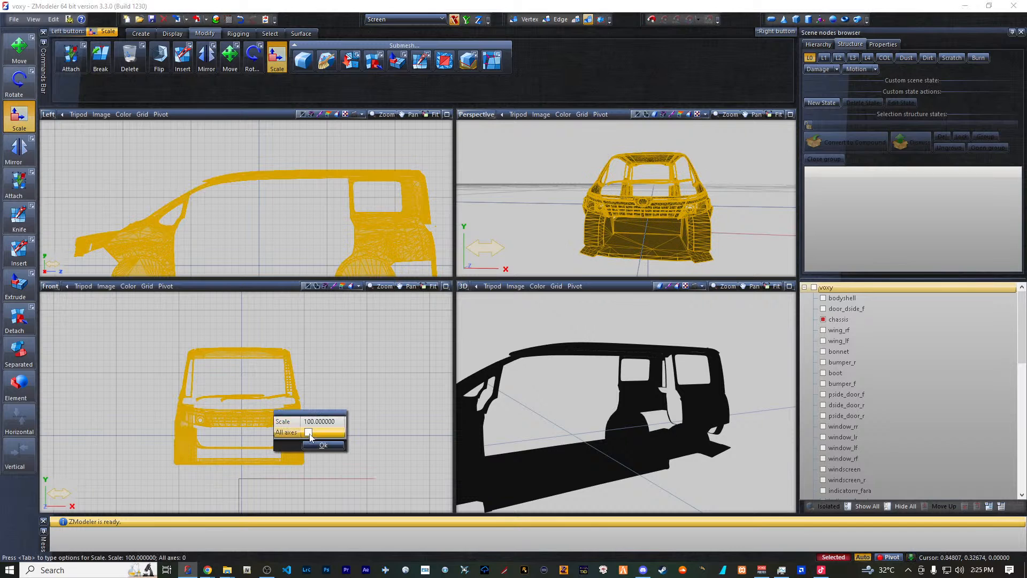
pyautogui.click(311, 421)
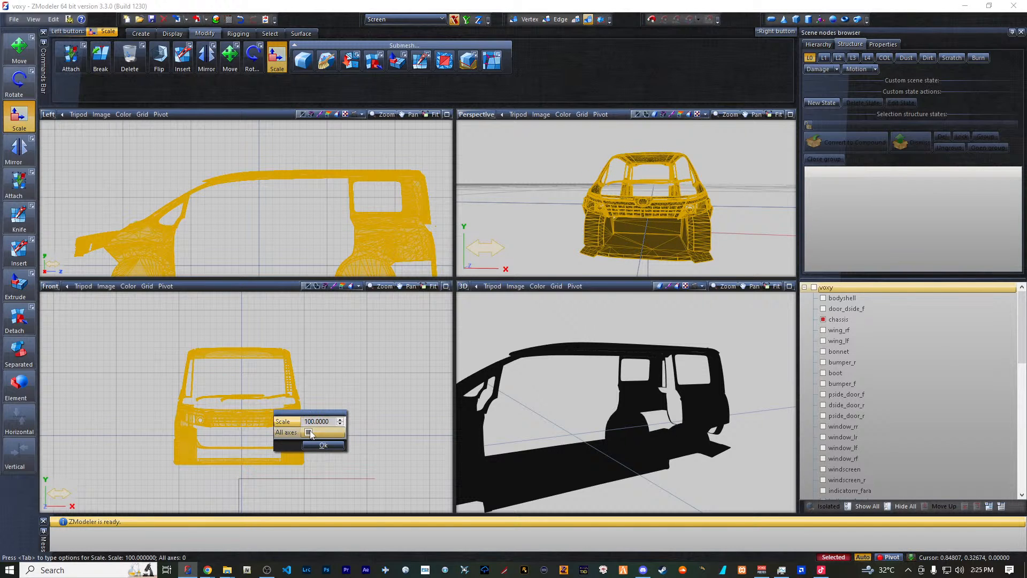
pyautogui.press('BackSpace')
pyautogui.press('BackSpace')
pyautogui.write('98')
pyautogui.press('Delete')
pyautogui.click(341, 445)
# - Show the bodyshell in the maximized 3D viewport, then show all nodes to check how the chassis fits behind the windows and panels
pyautogui.click(824, 298)
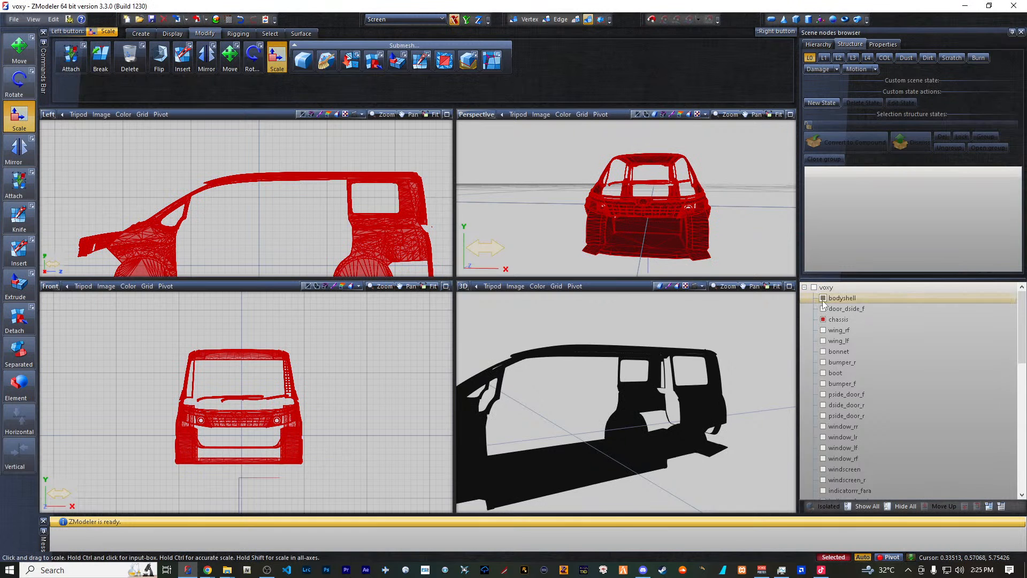
pyautogui.click(790, 287)
pyautogui.moveTo(748, 327)
pyautogui.mouseDown(button='middle')
pyautogui.moveTo(693, 327)
pyautogui.moveTo(697, 342)
pyautogui.moveTo(725, 351)
pyautogui.moveTo(757, 323)
pyautogui.moveTo(747, 327)
pyautogui.mouseUp(button='middle')
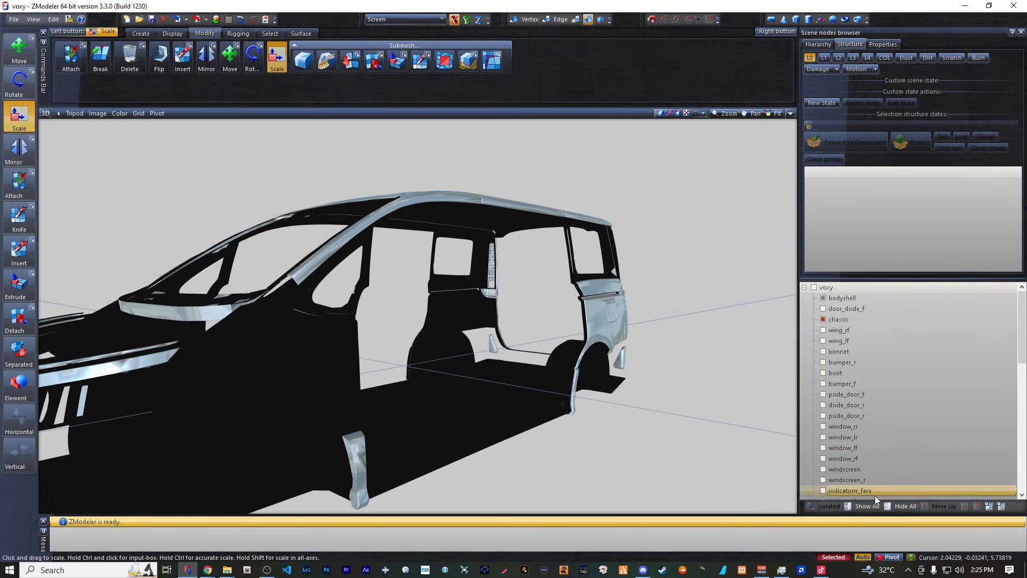
pyautogui.click(862, 506)
pyautogui.scroll(-3, 600, 385)
pyautogui.moveTo(601, 385)
pyautogui.mouseDown(button='middle')
pyautogui.moveTo(611, 373)
pyautogui.moveTo(595, 367)
pyautogui.mouseUp(button='middle')
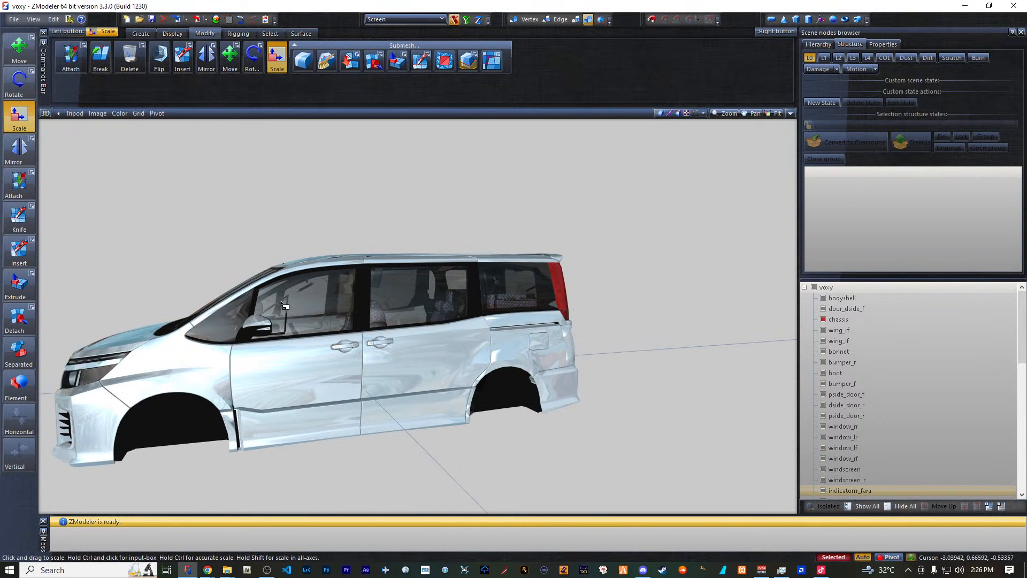
pyautogui.scroll(3, 283, 301)
pyautogui.scroll(4, 283, 301)
pyautogui.scroll(-2, 283, 301)
# - Collapse the voxy node, hide the Seats, Interior and steeringwheel nodes, and leave the Scale tool
pyautogui.click(832, 320)
pyautogui.click(804, 287)
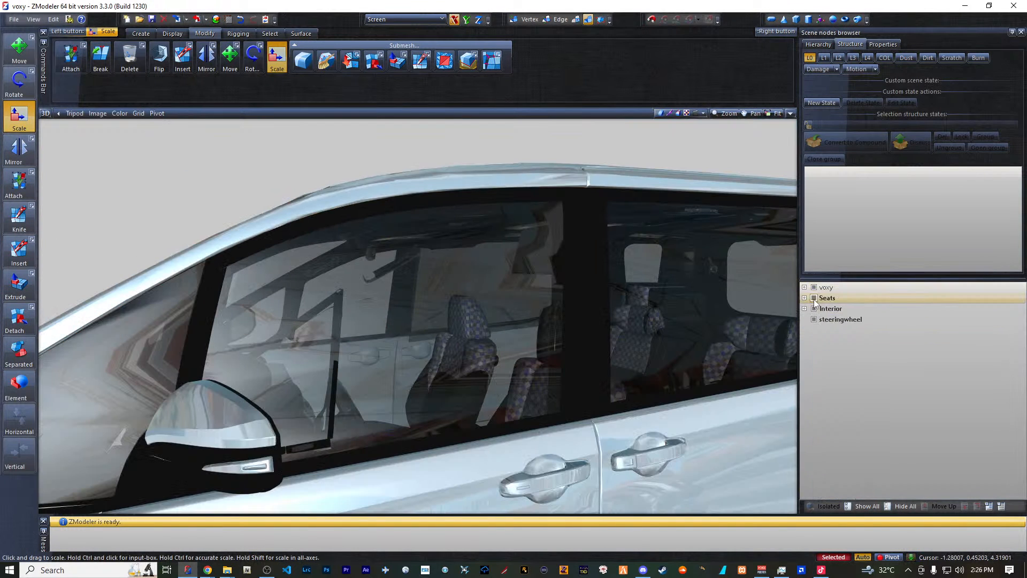
pyautogui.click(814, 298)
pyautogui.click(813, 309)
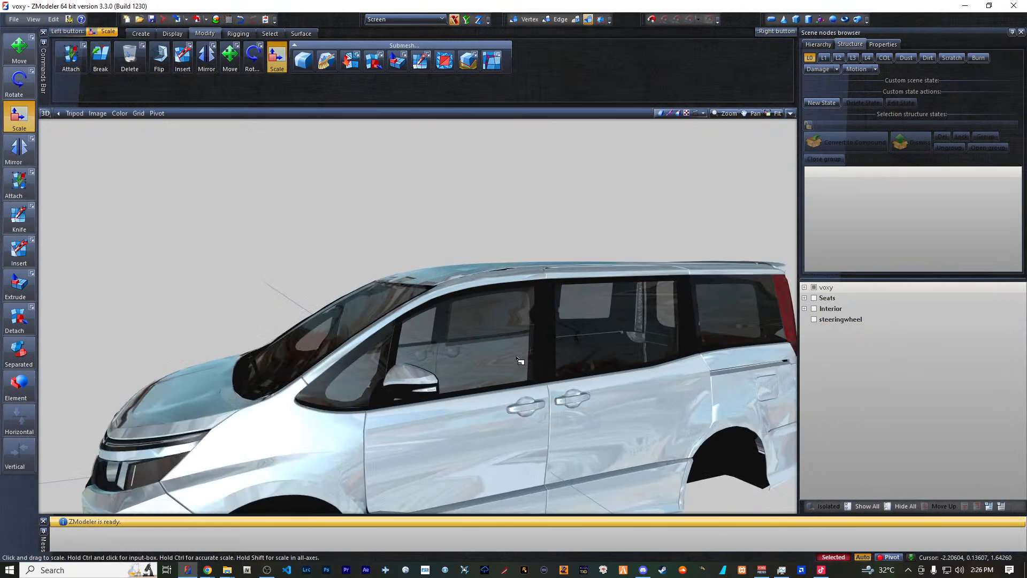
pyautogui.scroll(-5, 554, 363)
pyautogui.click(19, 117)
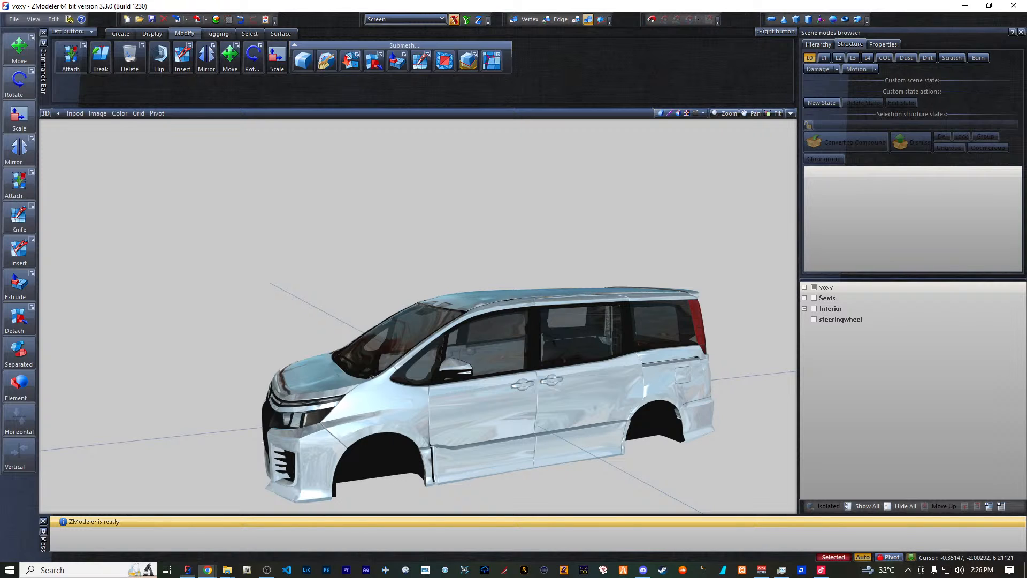
pyautogui.hotkey('alt', 'Tab')
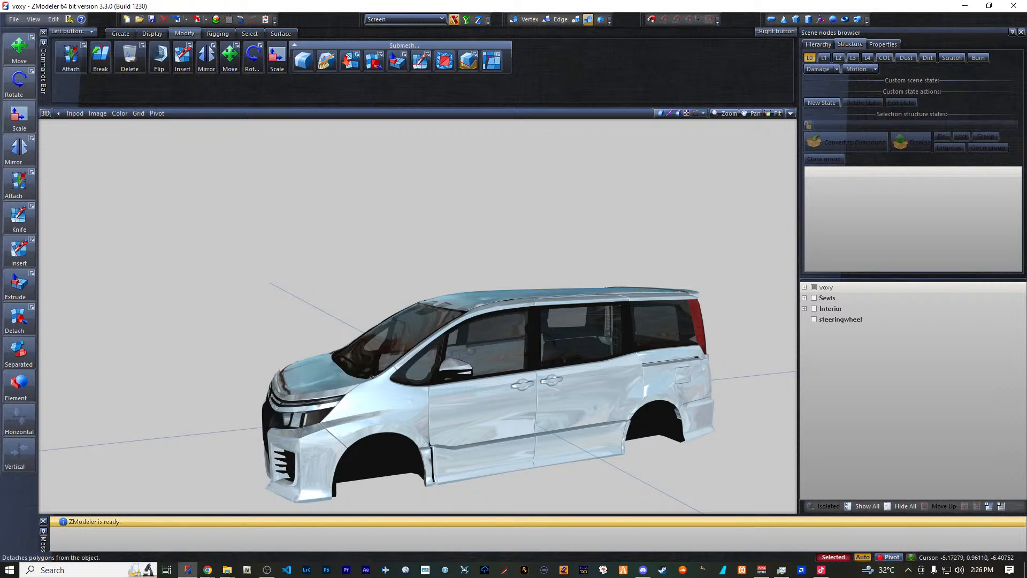
pyautogui.hotkey('alt', 'Tab')
pyautogui.hotkey('alt', 'Tab')
pyautogui.hotkey('alt', 'Tab')
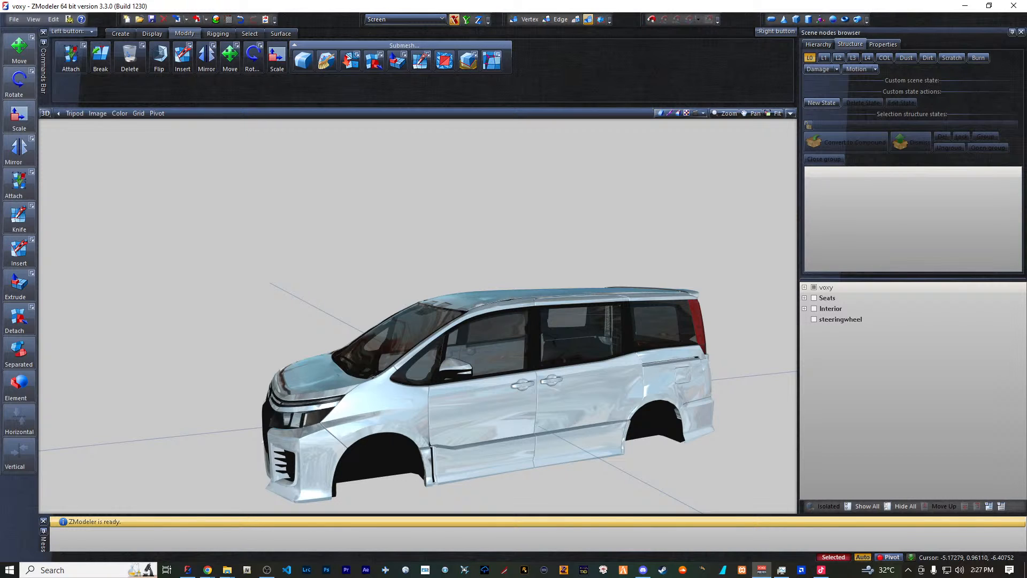
# - Examine the van's front grille, emblem and bonnet edge up close, including the chrome trim beside the emblem
pyautogui.moveTo(577, 288)
pyautogui.mouseDown(button='middle')
pyautogui.moveTo(596, 269)
pyautogui.moveTo(589, 288)
pyautogui.mouseUp(button='middle')
pyautogui.scroll(6, 580, 298)
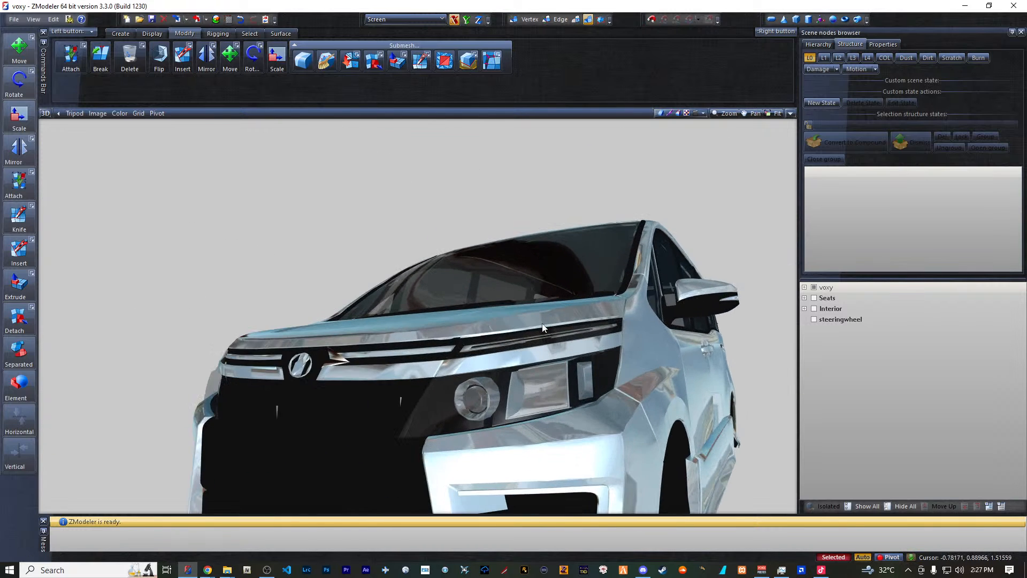
pyautogui.moveTo(553, 322); pyautogui.dragTo(543, 328, button='middle')
pyautogui.scroll(-3, 551, 344)
pyautogui.scroll(5, 554, 337)
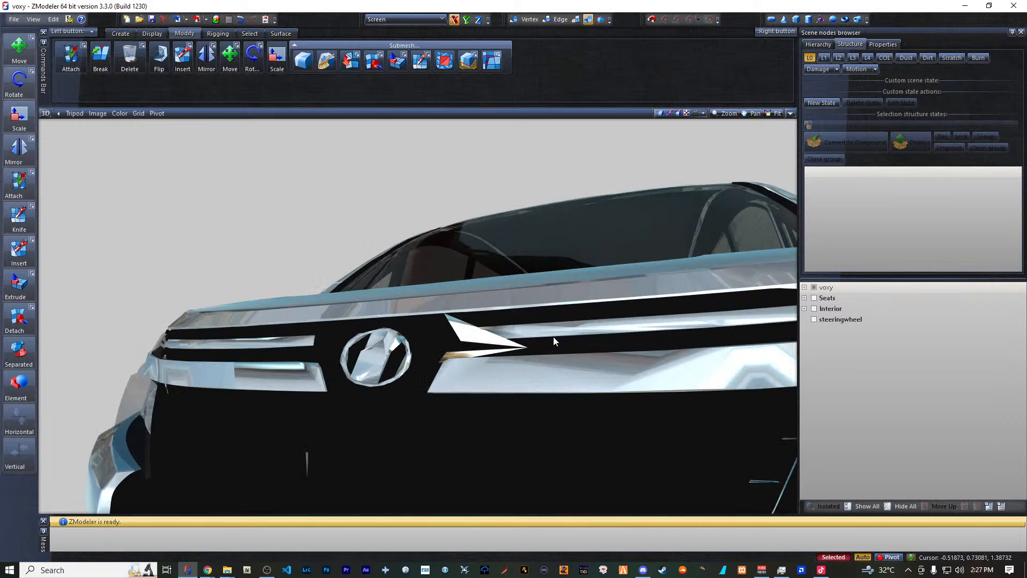
pyautogui.scroll(2, 505, 341)
pyautogui.scroll(-3, 497, 349)
pyautogui.moveTo(492, 352); pyautogui.dragTo(463, 351, button='middle')
pyautogui.scroll(-5, 463, 351)
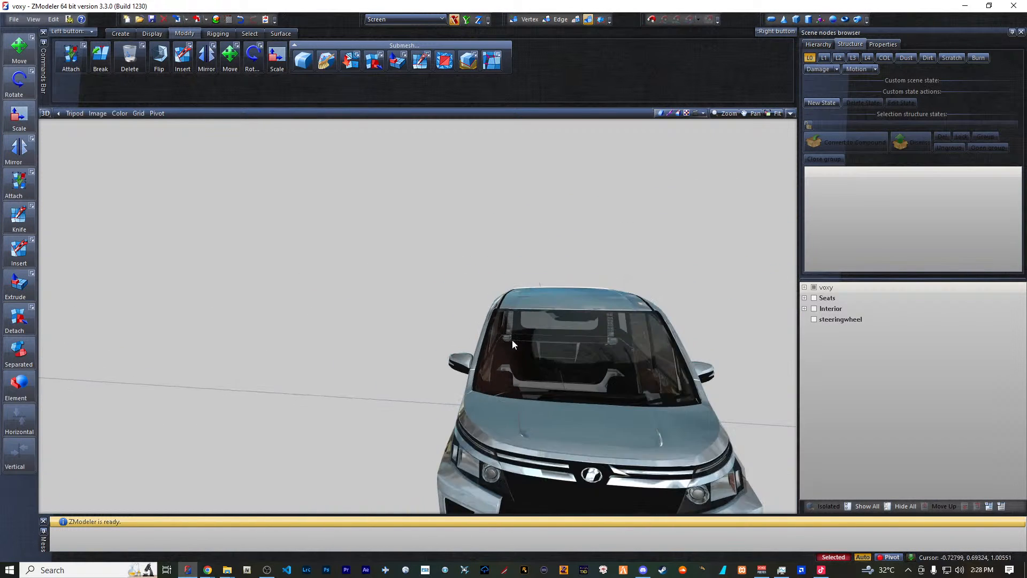
pyautogui.scroll(2, 550, 385)
pyautogui.scroll(-2, 583, 377)
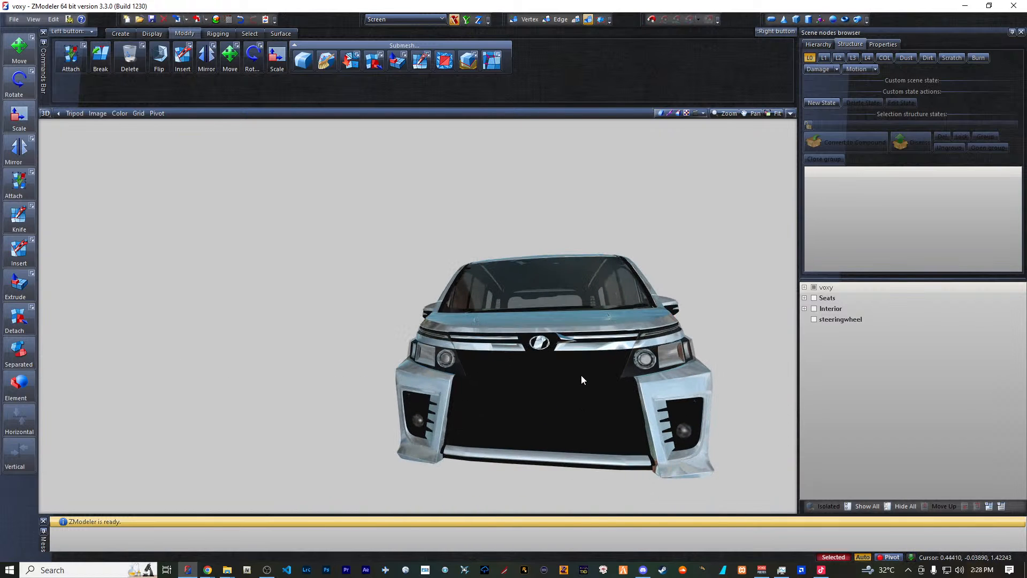
# - Examine the headlights, fog lights and bumper vents on both sides of the van's front end
pyautogui.moveTo(594, 347); pyautogui.dragTo(500, 354, button='middle')
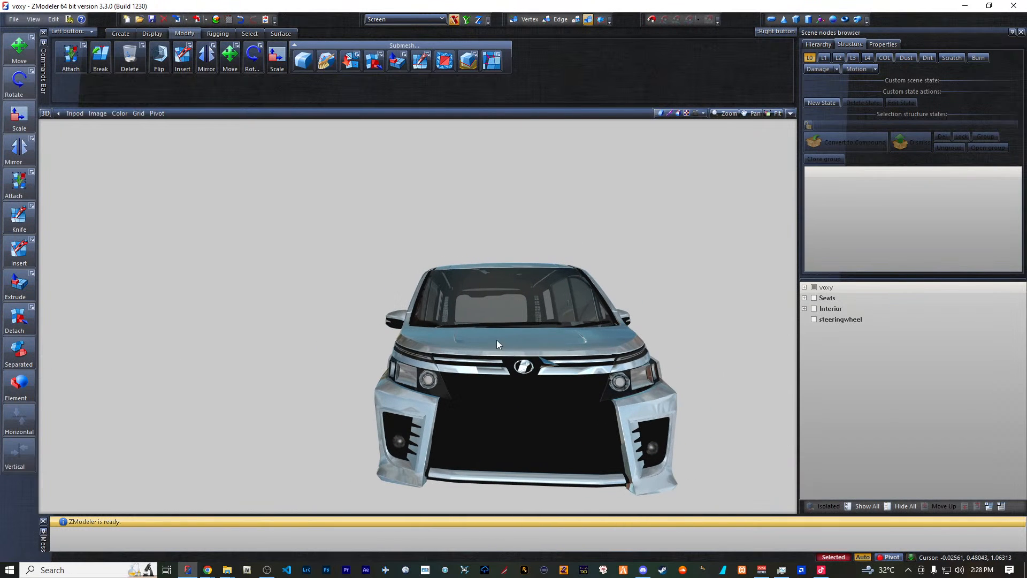
pyautogui.scroll(6, 390, 438)
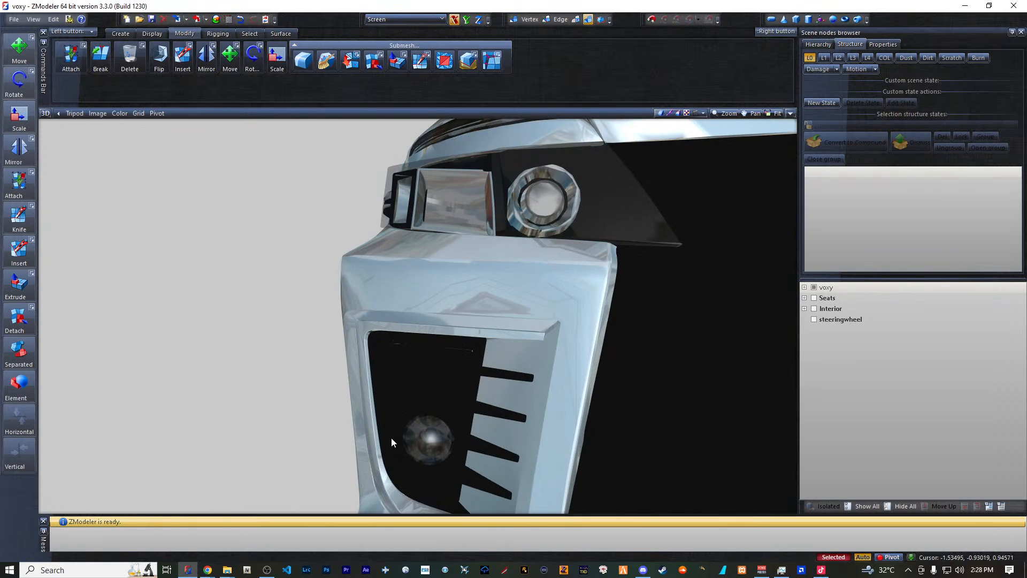
pyautogui.scroll(-2, 402, 441)
pyautogui.scroll(-3, 403, 442)
pyautogui.scroll(4, 421, 441)
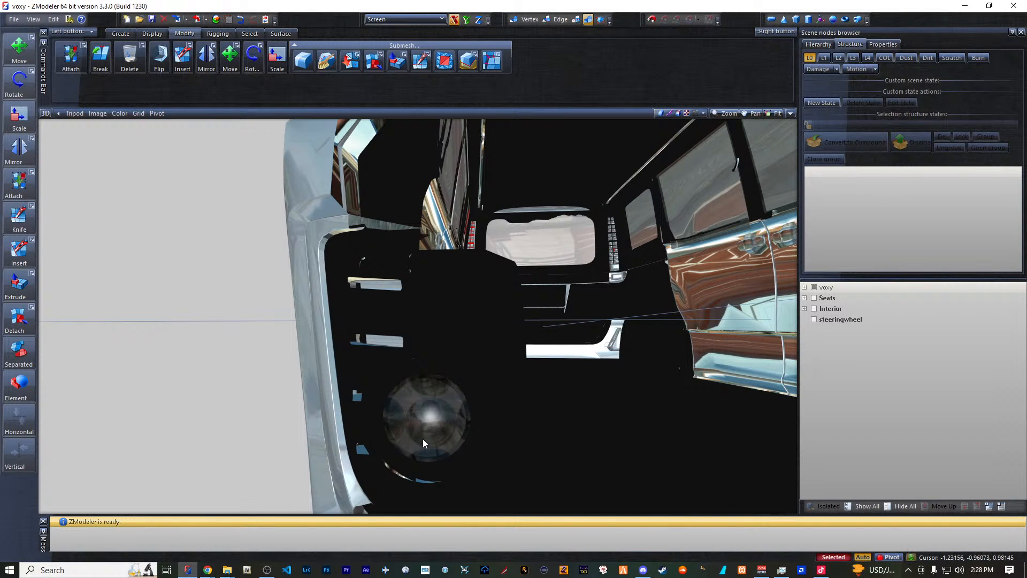
pyautogui.scroll(-5, 423, 439)
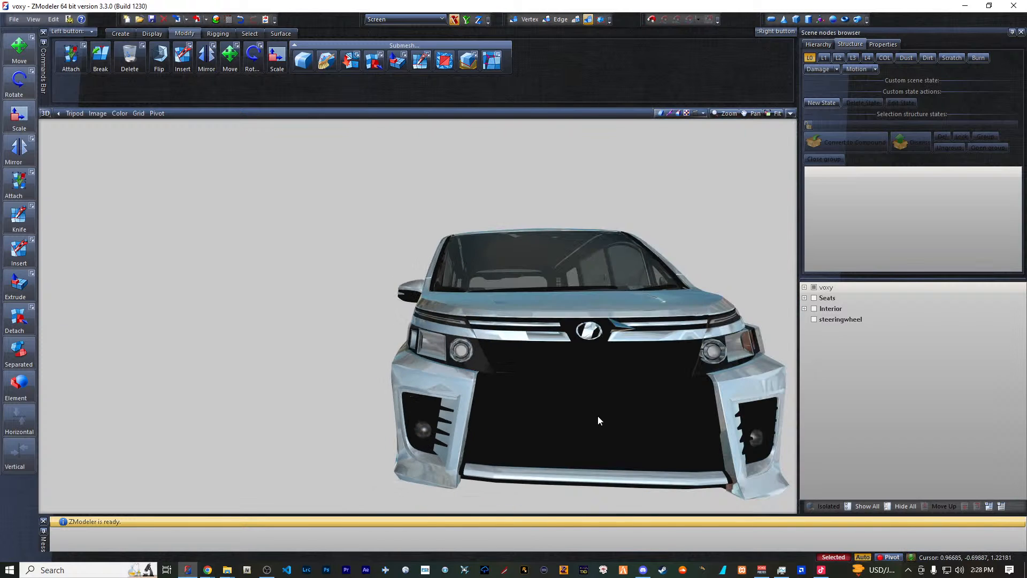
pyautogui.moveTo(598, 415); pyautogui.dragTo(586, 416, button='middle')
pyautogui.scroll(1, 471, 448)
pyautogui.scroll(4, 472, 448)
pyautogui.scroll(-5, 473, 449)
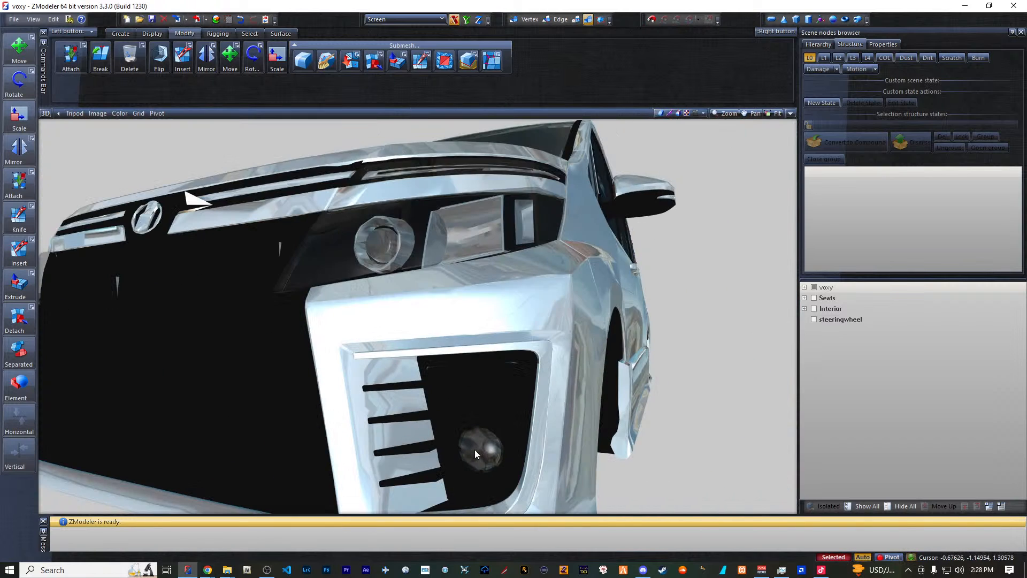
pyautogui.scroll(-1, 472, 406)
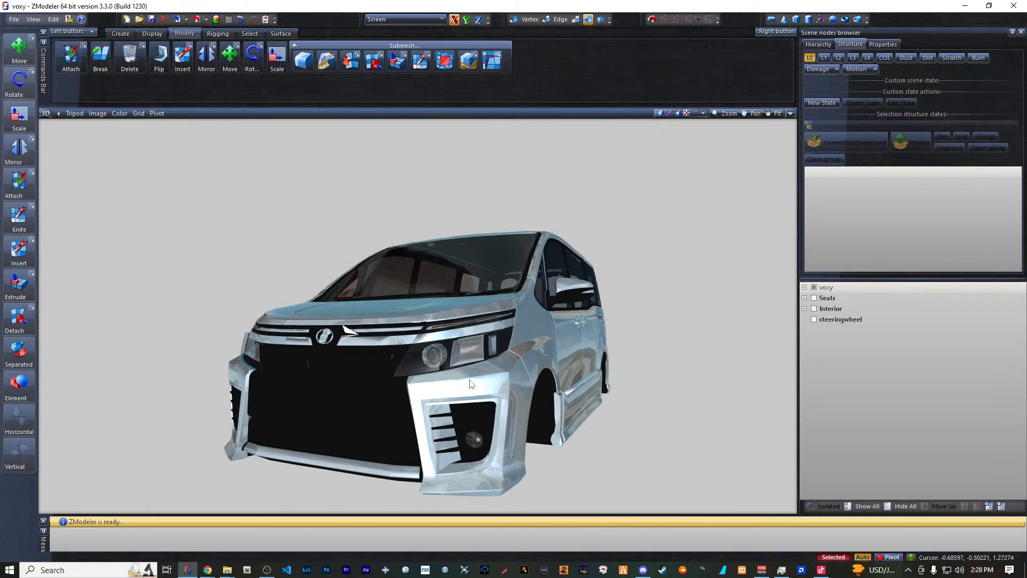
pyautogui.scroll(5, 463, 327)
pyautogui.moveTo(442, 410); pyautogui.dragTo(435, 410, button='middle')
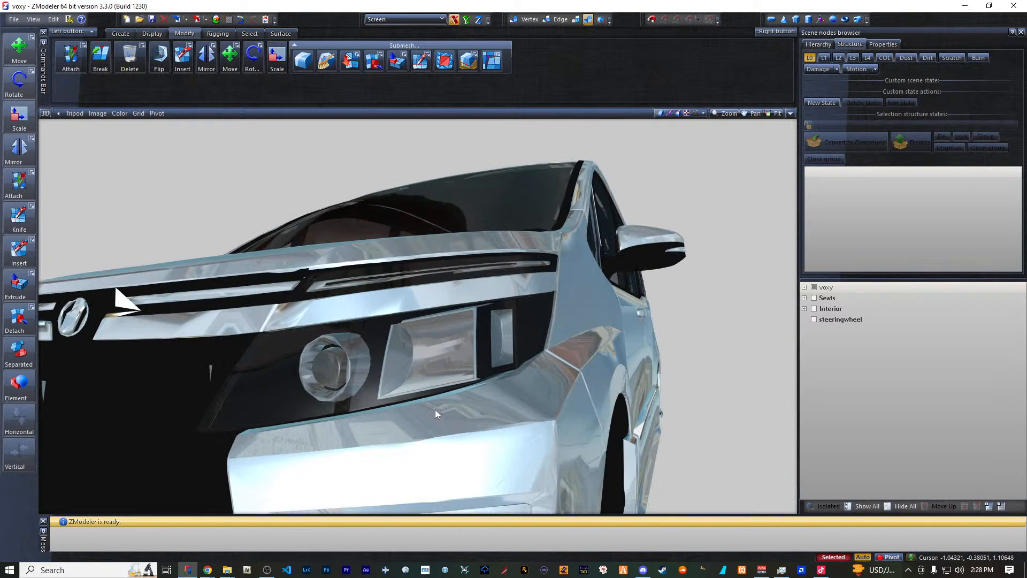
pyautogui.scroll(-3, 512, 360)
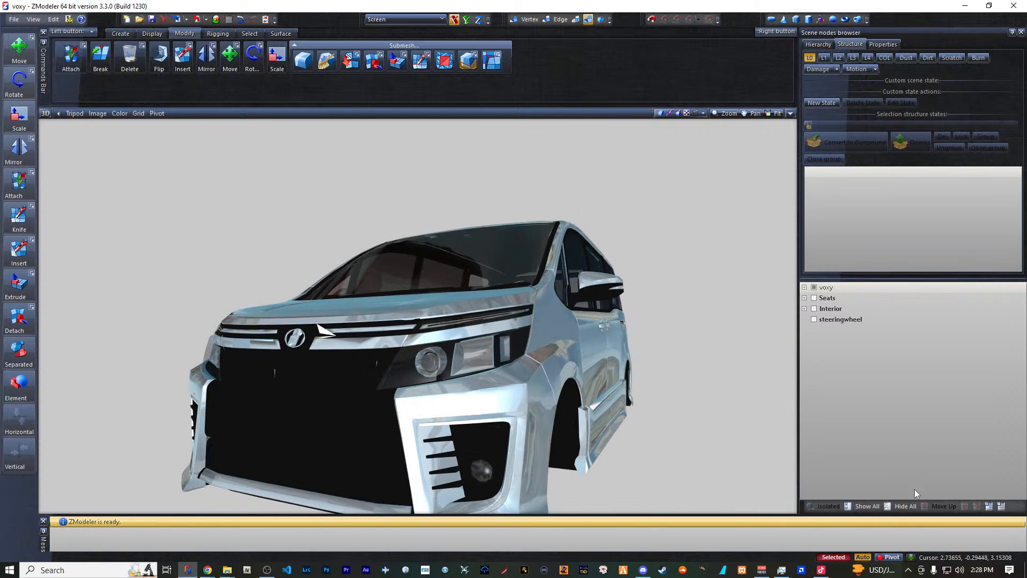
# - Hide the voxy node and expand it in the hierarchy, showing only headlight_r and headlight_l
pyautogui.click(814, 287)
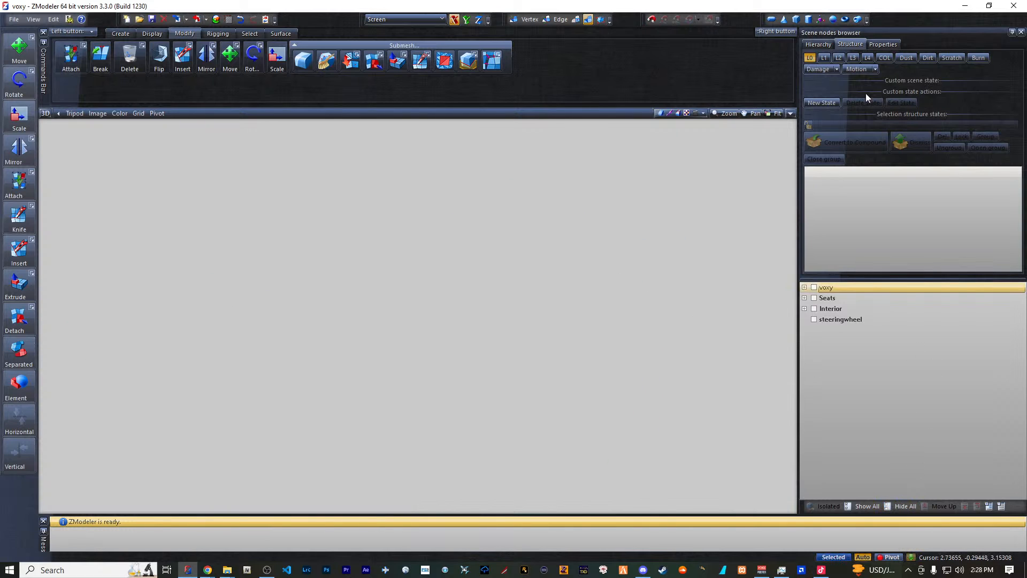
pyautogui.click(805, 288)
pyautogui.click(823, 46)
pyautogui.scroll(-2, 836, 312)
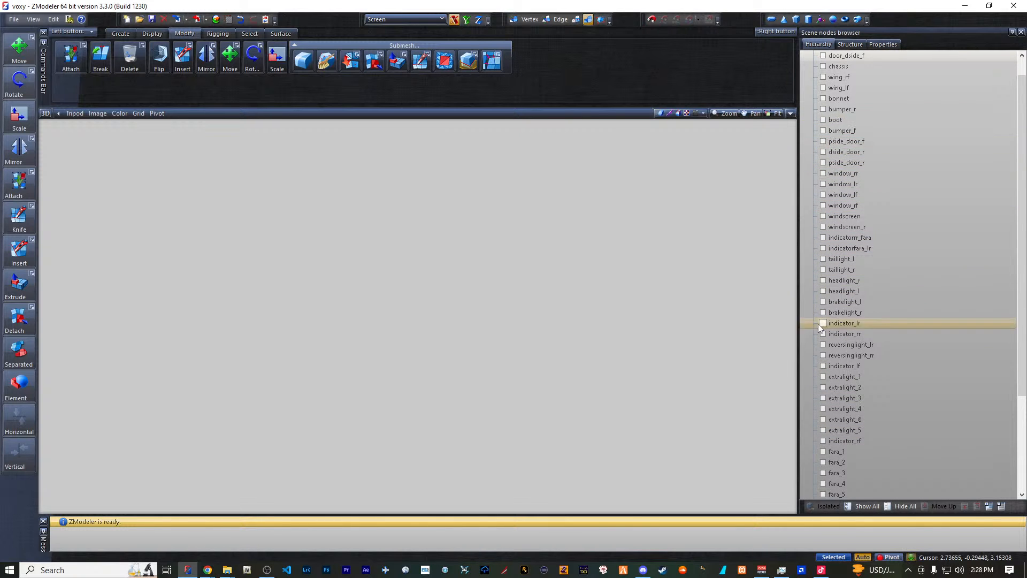
pyautogui.scroll(-3, 823, 262)
pyautogui.click(822, 248)
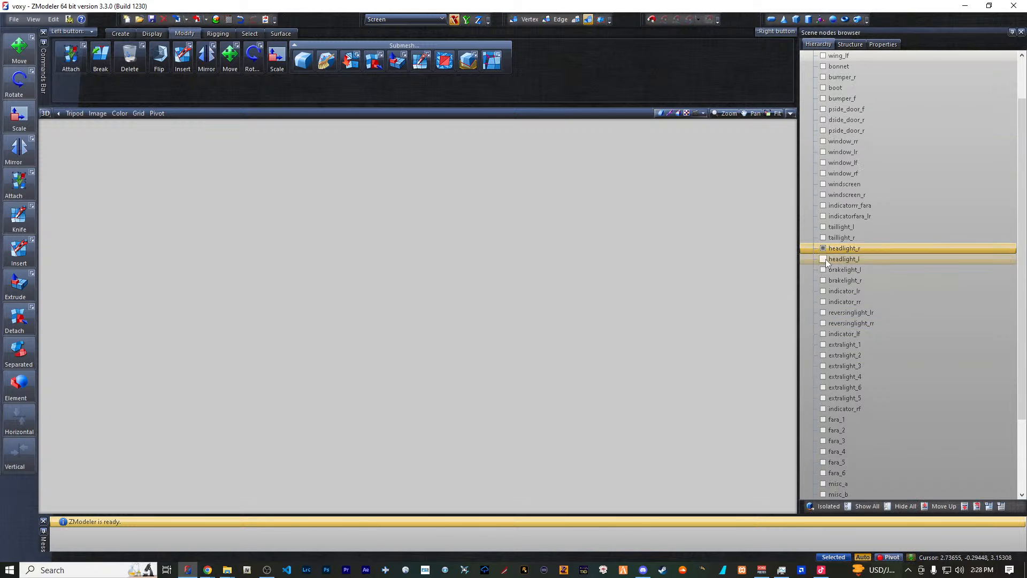
pyautogui.click(823, 259)
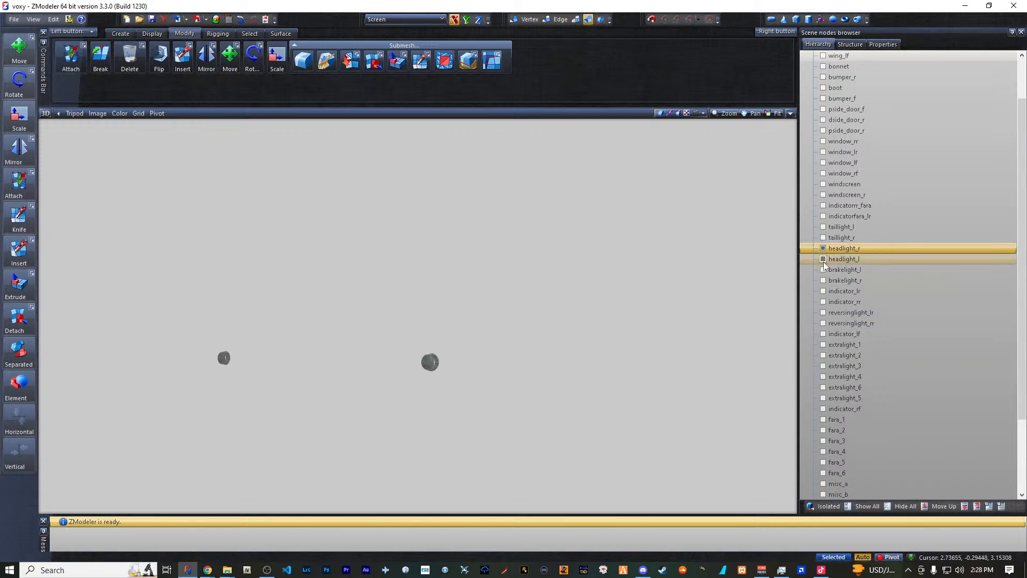
# - Select both headlights in the restored four-view layout and edit their UV mapping, keeping the old mapping and forcing it onto the headlights material
pyautogui.click(790, 113)
pyautogui.moveTo(547, 170); pyautogui.dragTo(723, 236)
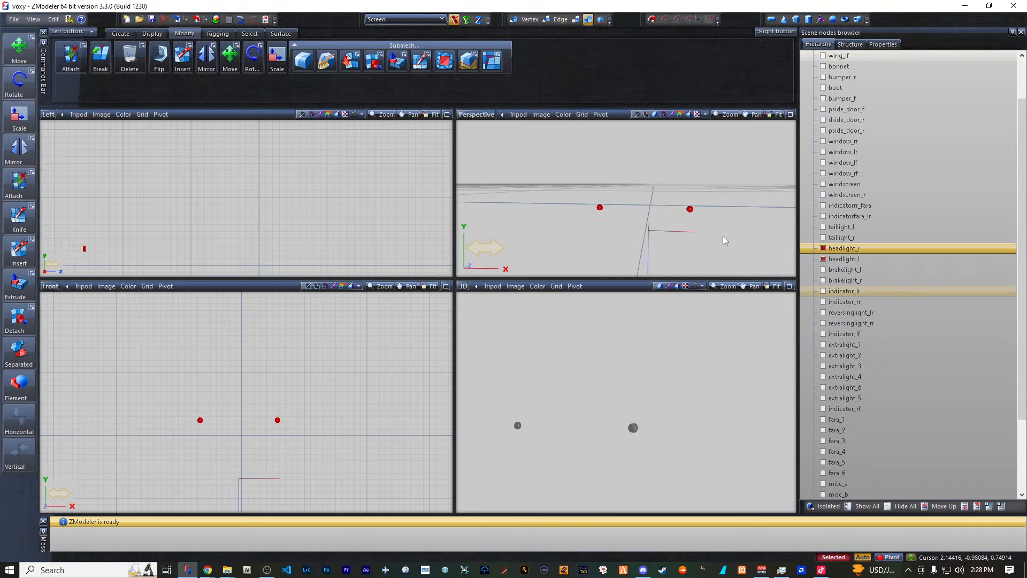
pyautogui.click(281, 33)
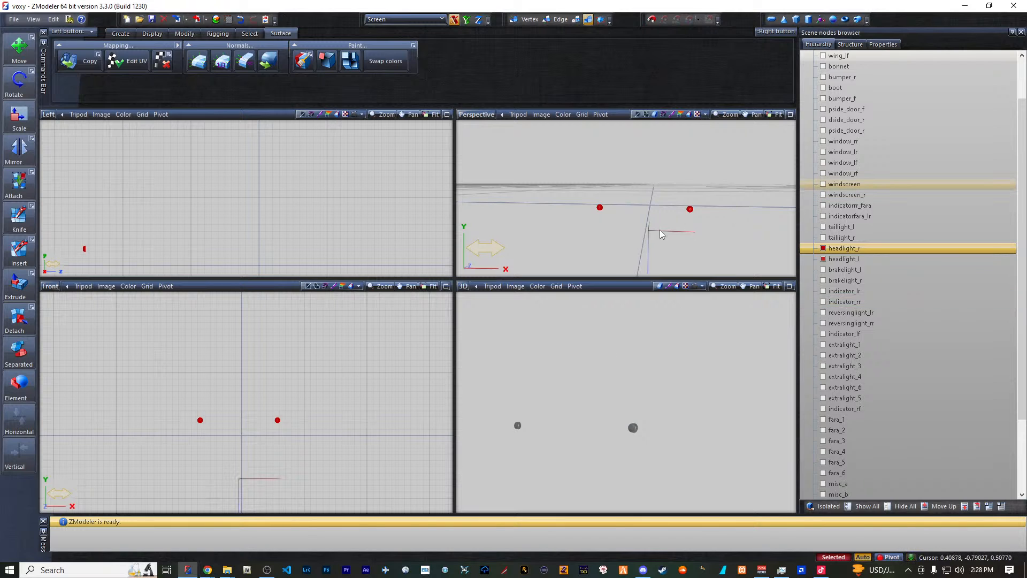
pyautogui.click(127, 61)
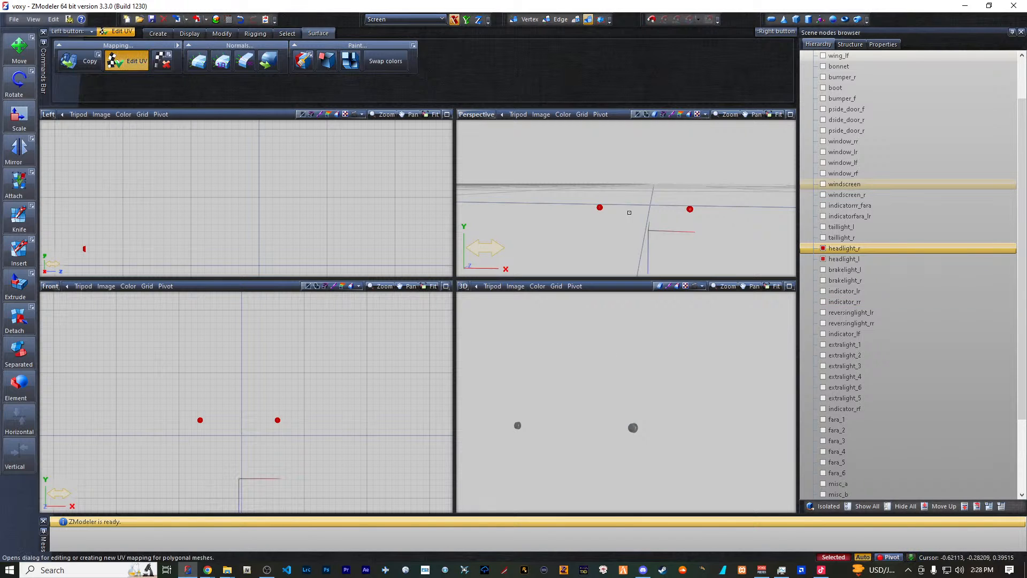
pyautogui.click(599, 207)
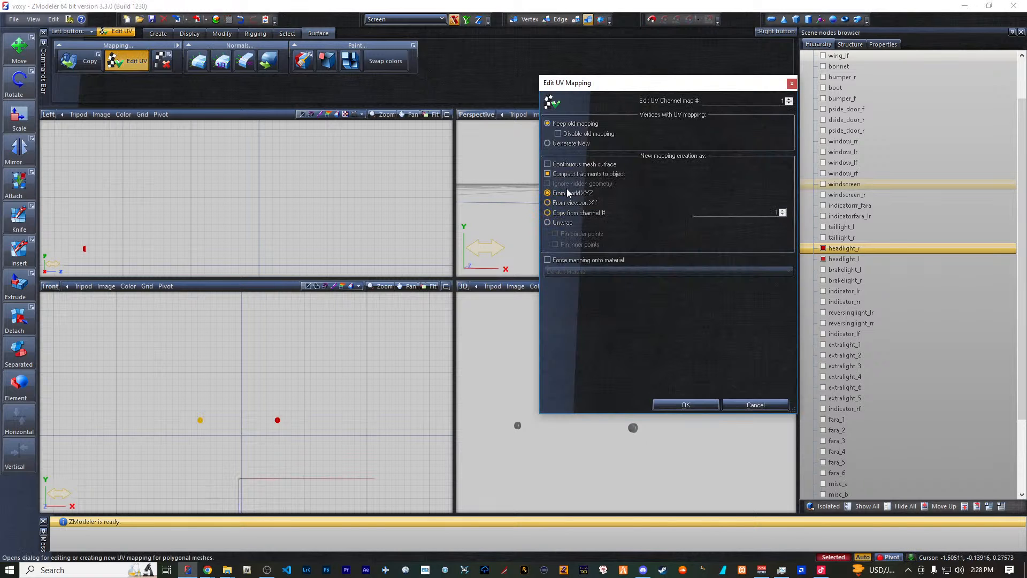
pyautogui.click(565, 260)
pyautogui.click(567, 271)
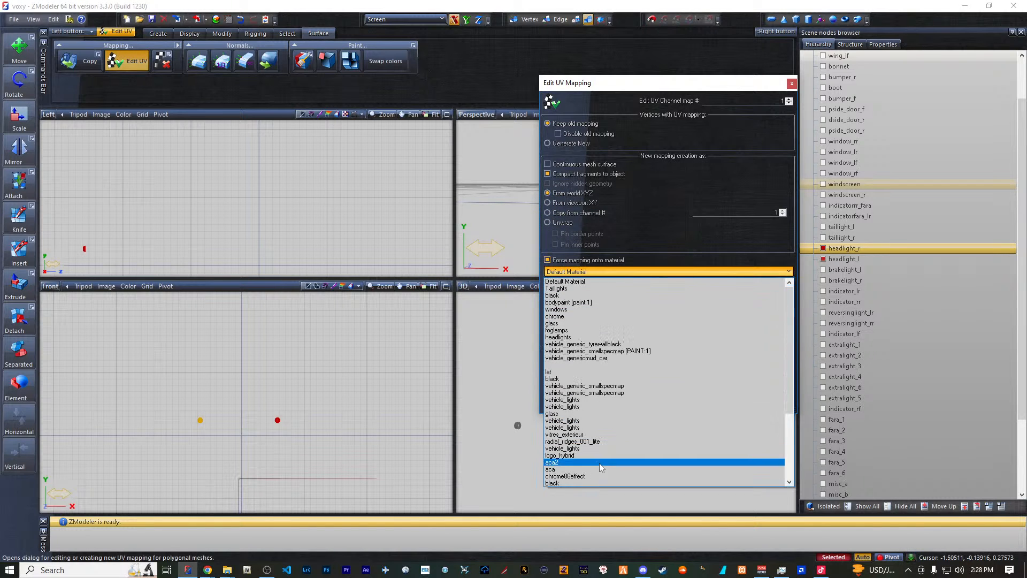
pyautogui.click(604, 337)
pyautogui.click(683, 405)
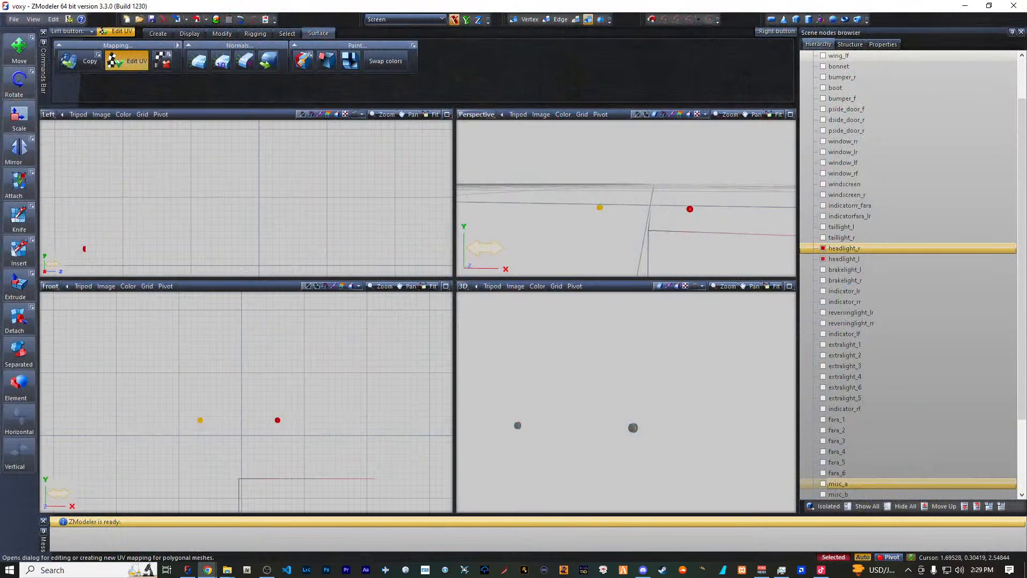
# - Turn off selected mode, switch the Front view to the UV Mapper and display the headlight material's ringed texture
pyautogui.hotkey('alt', 'Tab')
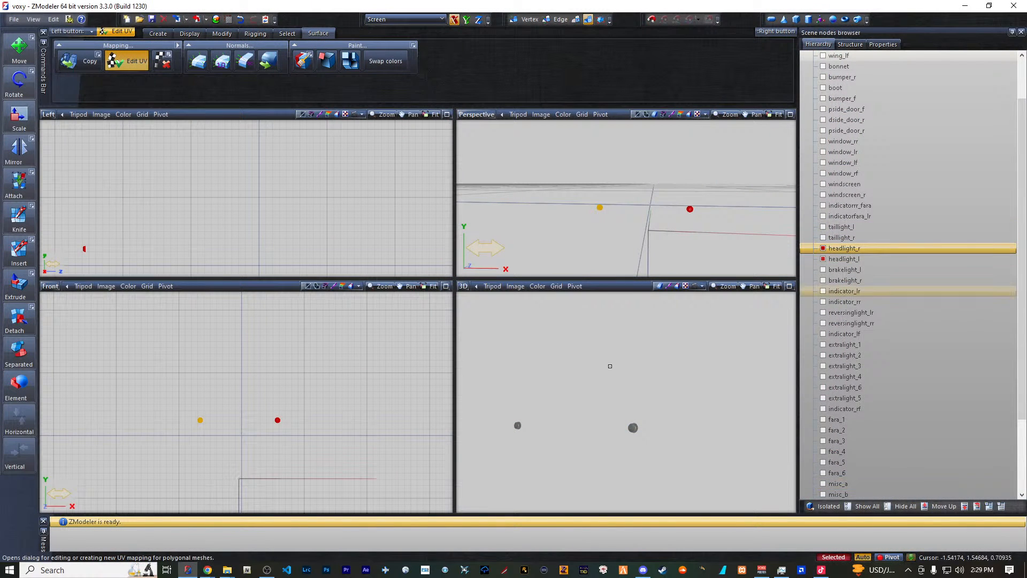
pyautogui.press('space')
pyautogui.click(68, 286)
pyautogui.click(75, 374)
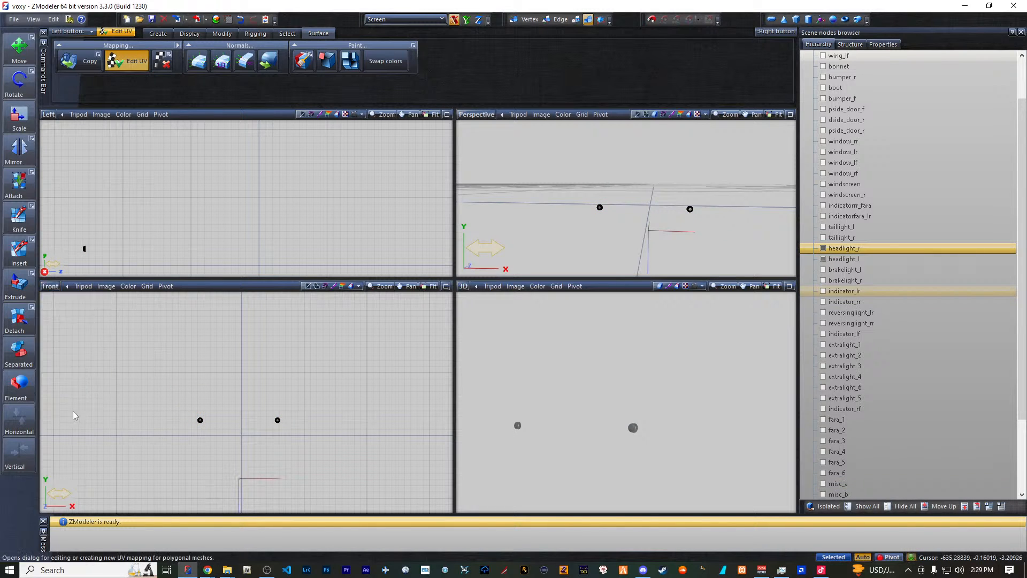
pyautogui.click(65, 507)
pyautogui.click(81, 264)
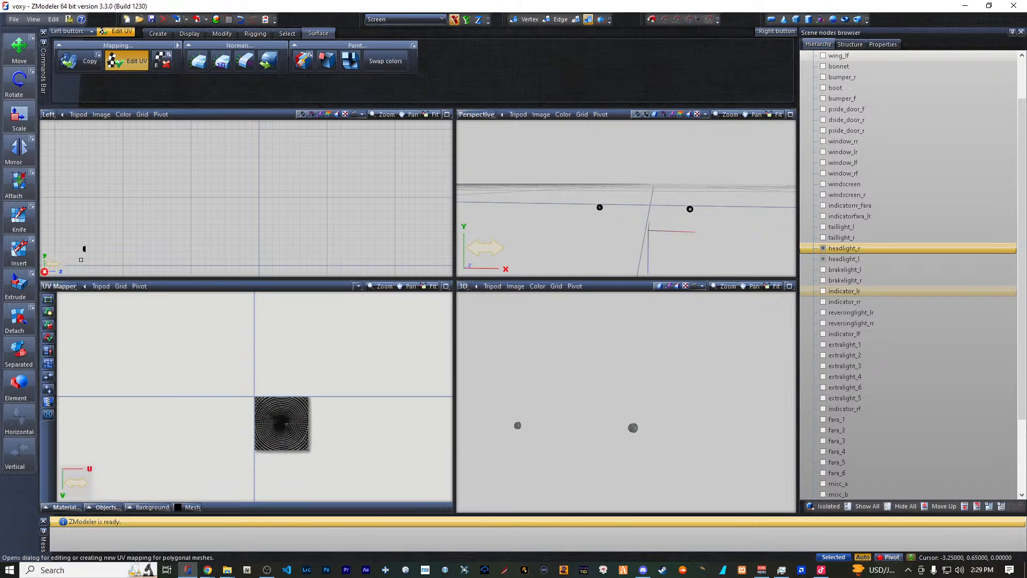
# - Locate the headlights' two UV islands, leave Edit UV and select both islands
pyautogui.scroll(5, 298, 391)
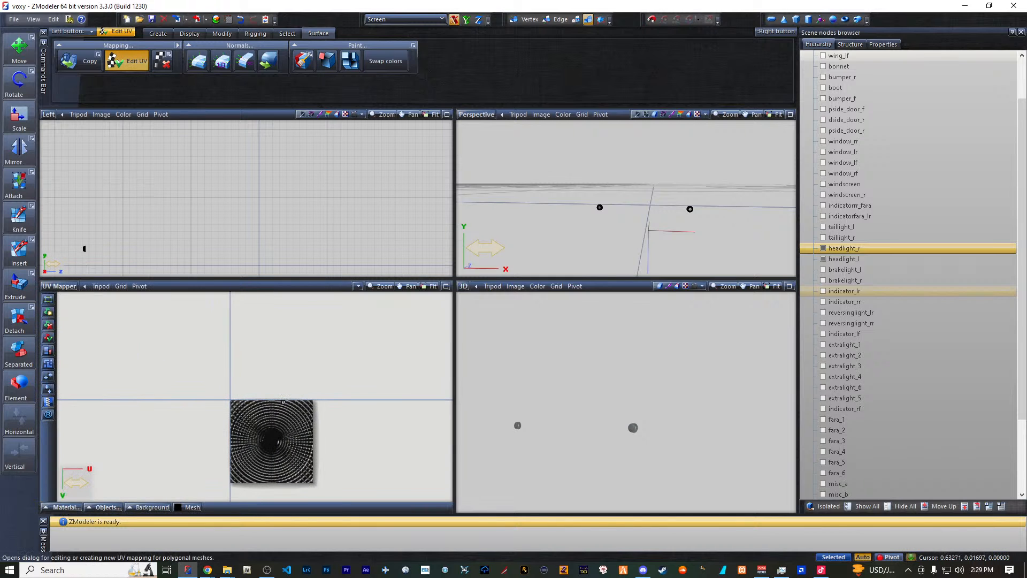
pyautogui.scroll(-10, 287, 401)
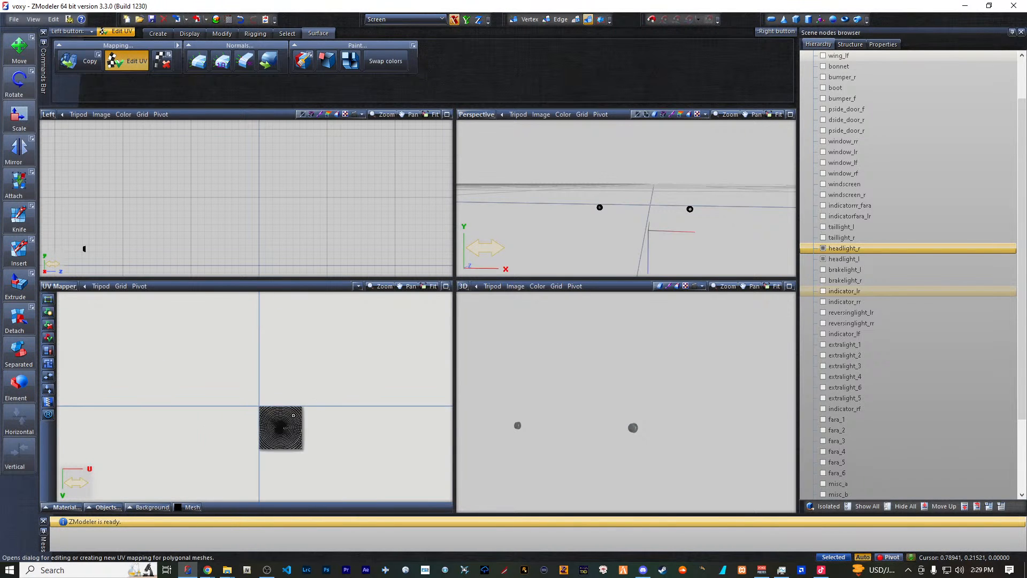
pyautogui.scroll(-3, 295, 418)
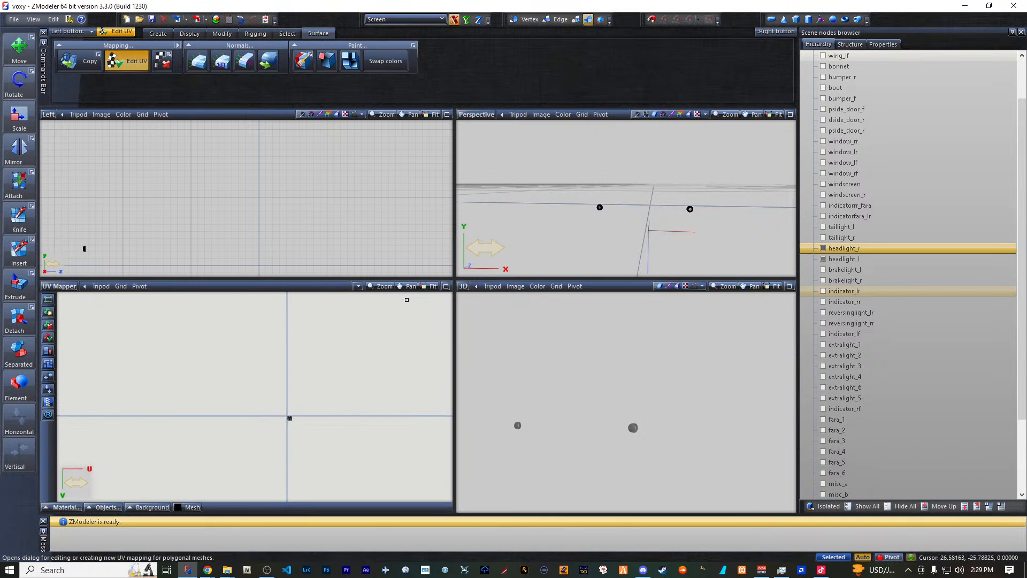
pyautogui.click(429, 288)
pyautogui.scroll(-8, 335, 388)
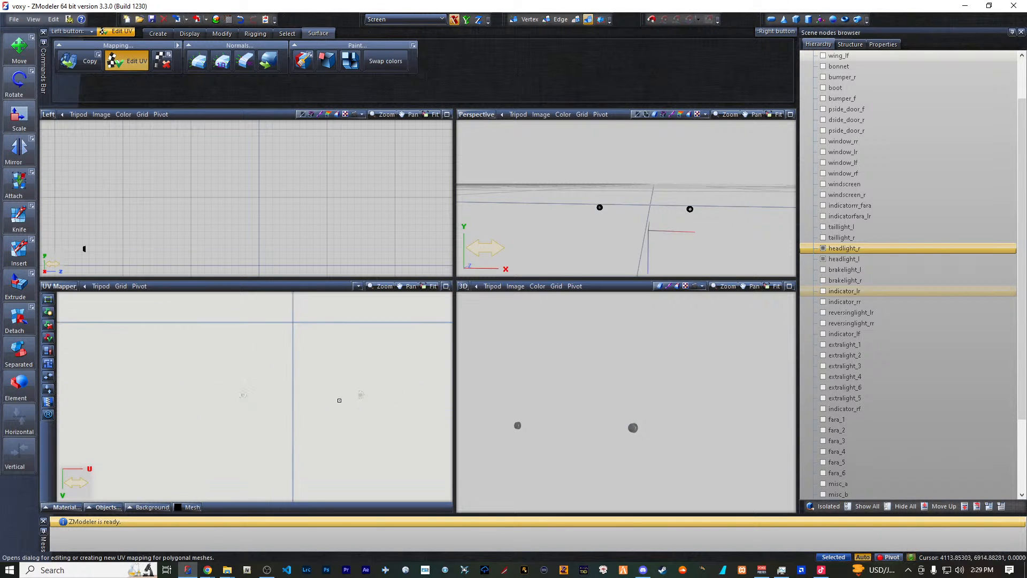
pyautogui.scroll(4, 339, 405)
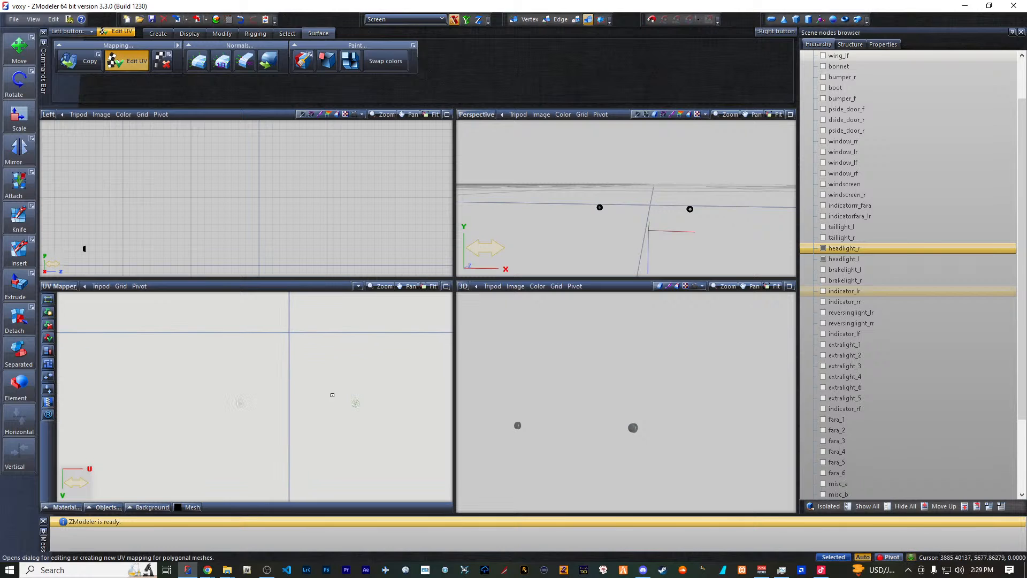
pyautogui.click(129, 60)
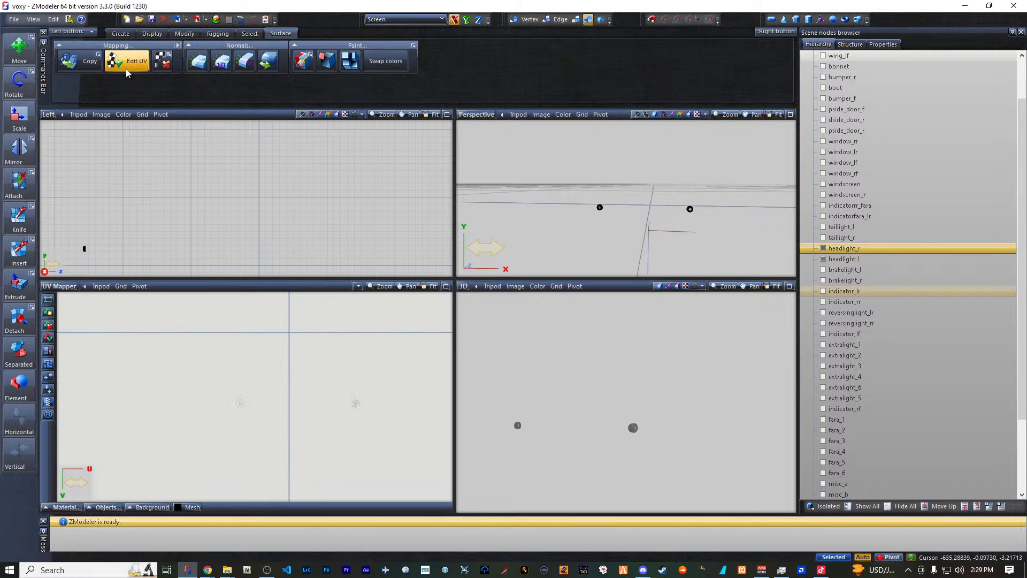
pyautogui.moveTo(248, 404); pyautogui.dragTo(249, 404)
pyautogui.moveTo(206, 371); pyautogui.dragTo(363, 443)
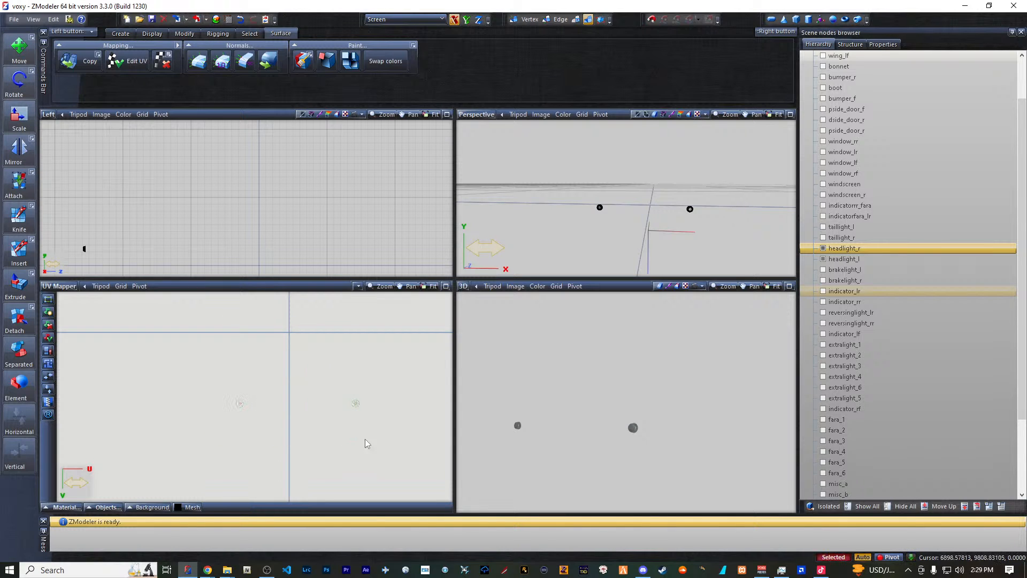
# - Move one headlight's UV island horizontally onto the other headlight's island so the two circles overlap
pyautogui.click(281, 419)
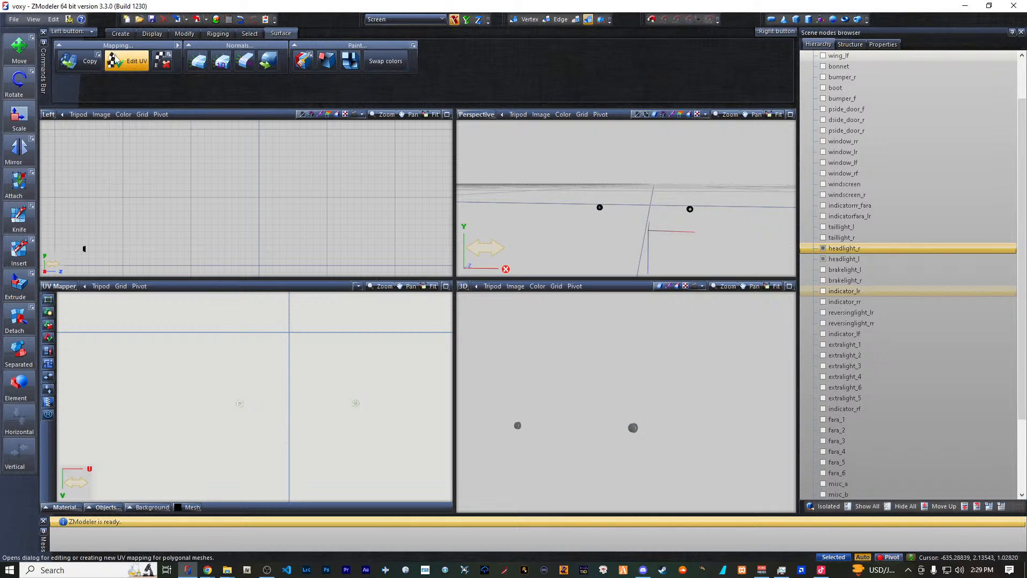
pyautogui.click(20, 51)
pyautogui.moveTo(241, 408); pyautogui.dragTo(276, 409)
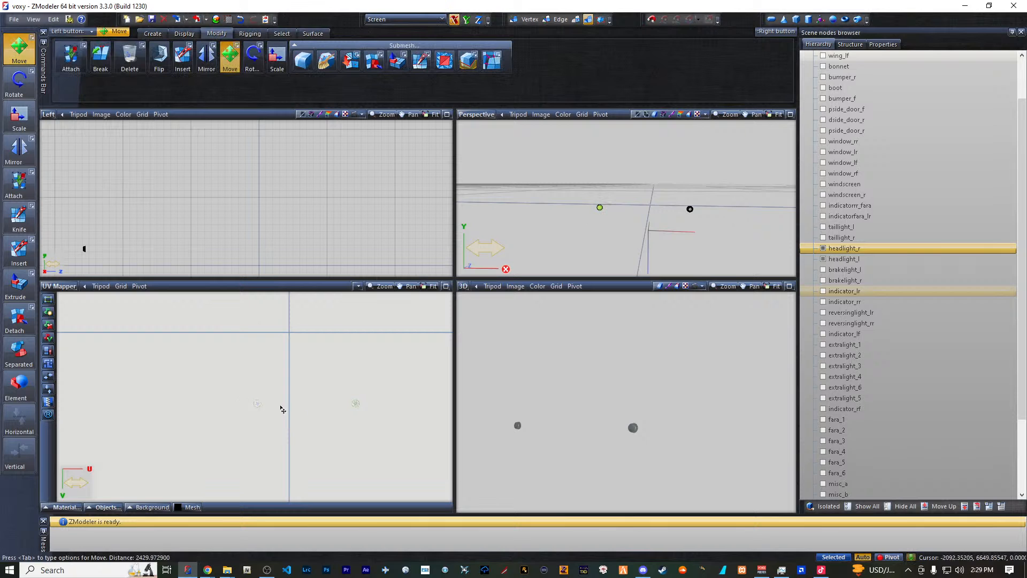
pyautogui.scroll(6, 351, 405)
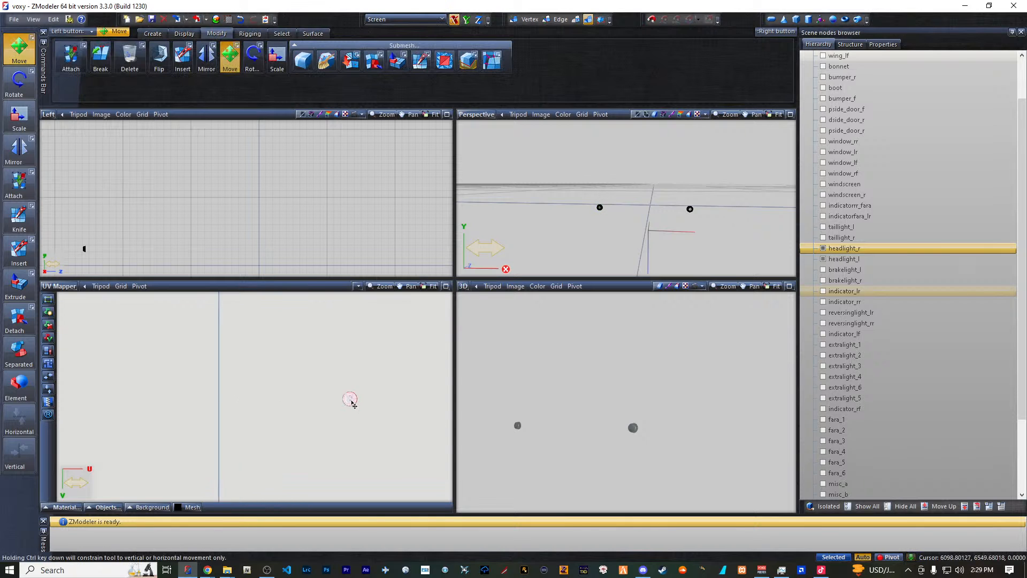
pyautogui.scroll(3, 346, 409)
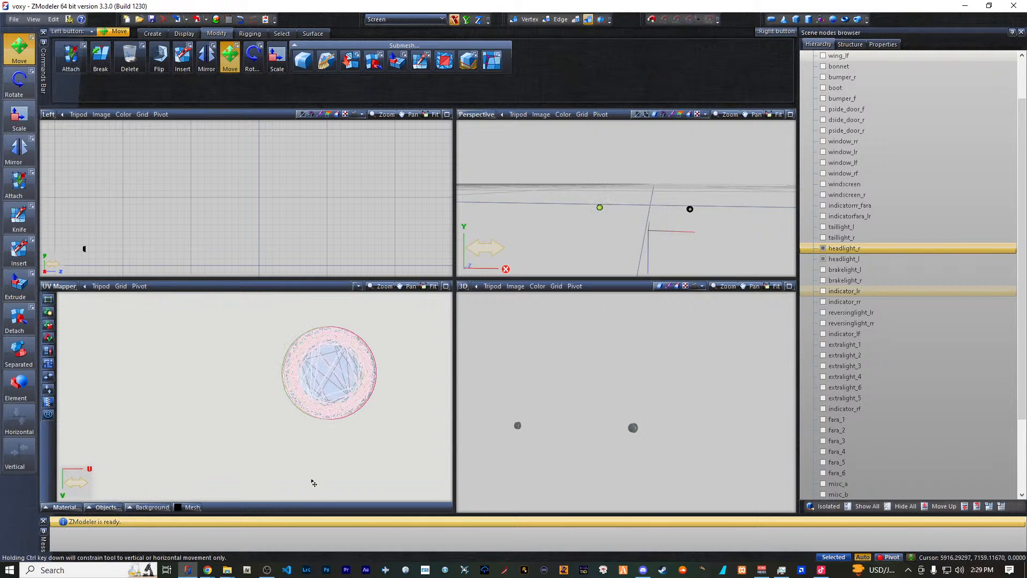
pyautogui.click(316, 474)
pyautogui.click(308, 416)
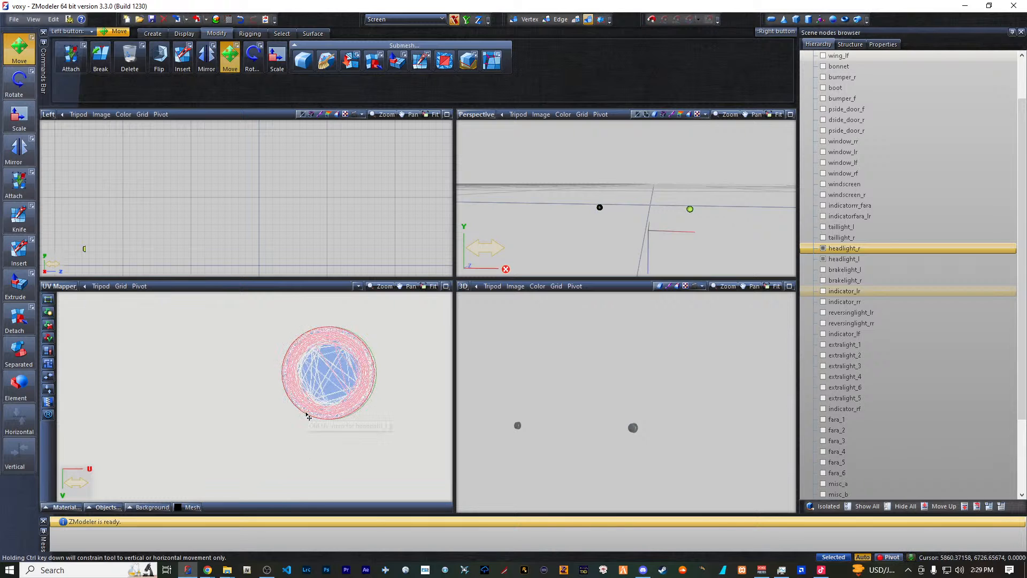
# - Select both overlapping headlight islands, allow movement on the Y axis as well and move them to the UV origin
pyautogui.moveTo(264, 303); pyautogui.dragTo(419, 444)
pyautogui.click(466, 20)
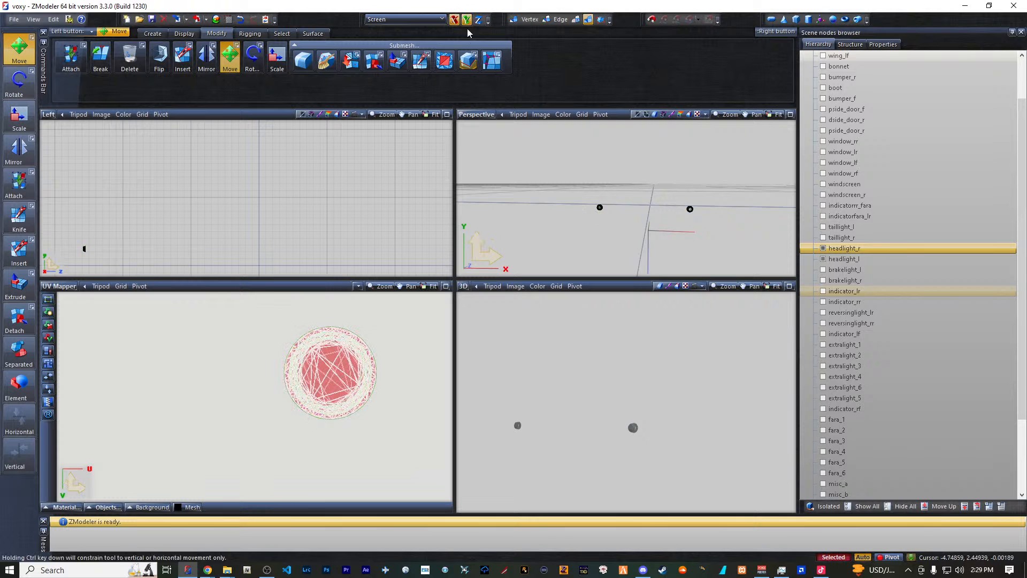
pyautogui.click(274, 65)
pyautogui.moveTo(324, 404); pyautogui.dragTo(273, 399)
pyautogui.press('m')
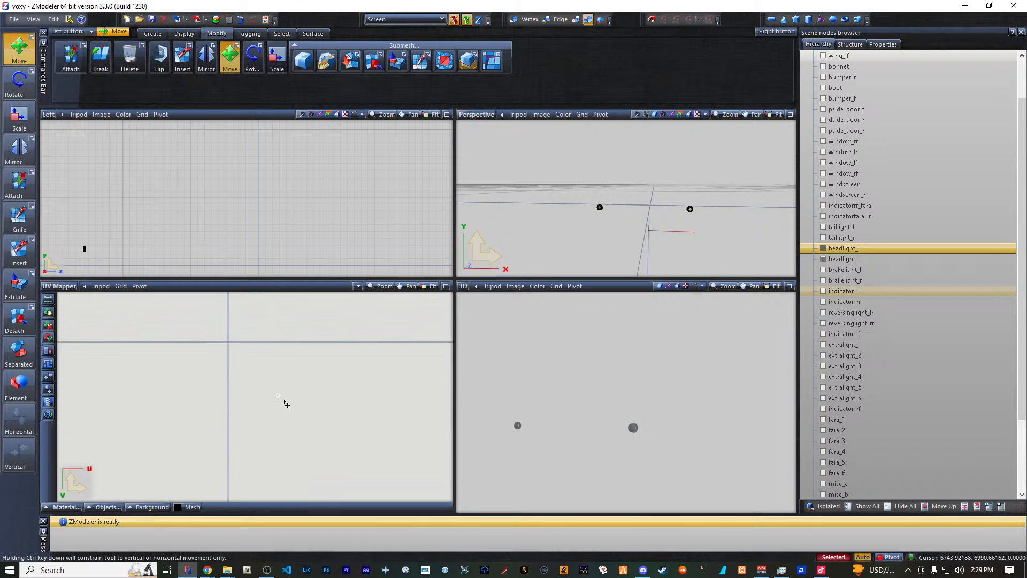
pyautogui.moveTo(279, 400); pyautogui.dragTo(258, 378)
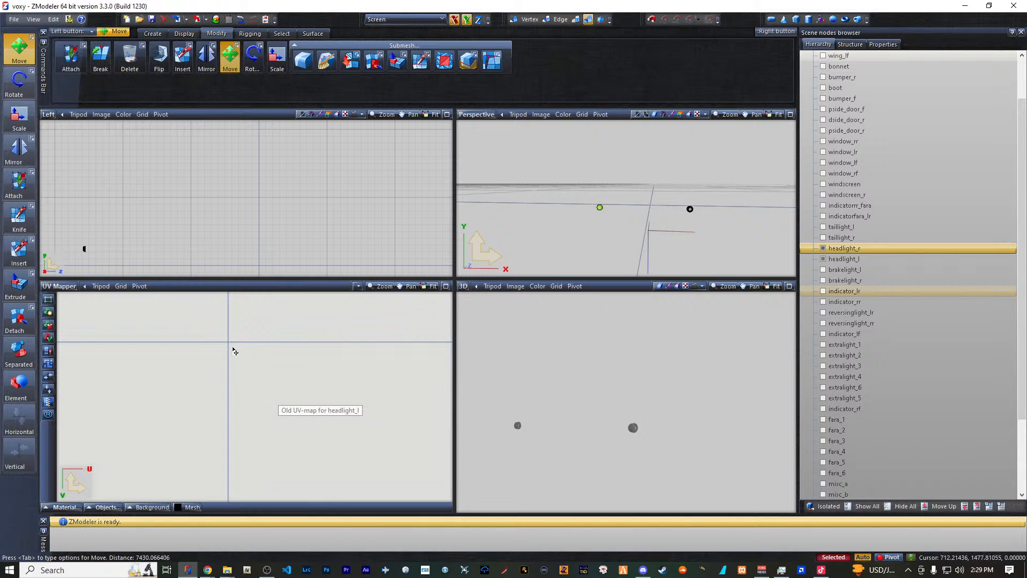
pyautogui.moveTo(228, 345); pyautogui.dragTo(229, 347)
# - Pack the UV charts with rotation allowed, 256-pixel resolution and 4-pixel padding, and shrink the headlight islands to the texture's scale
pyautogui.scroll(5, 228, 347)
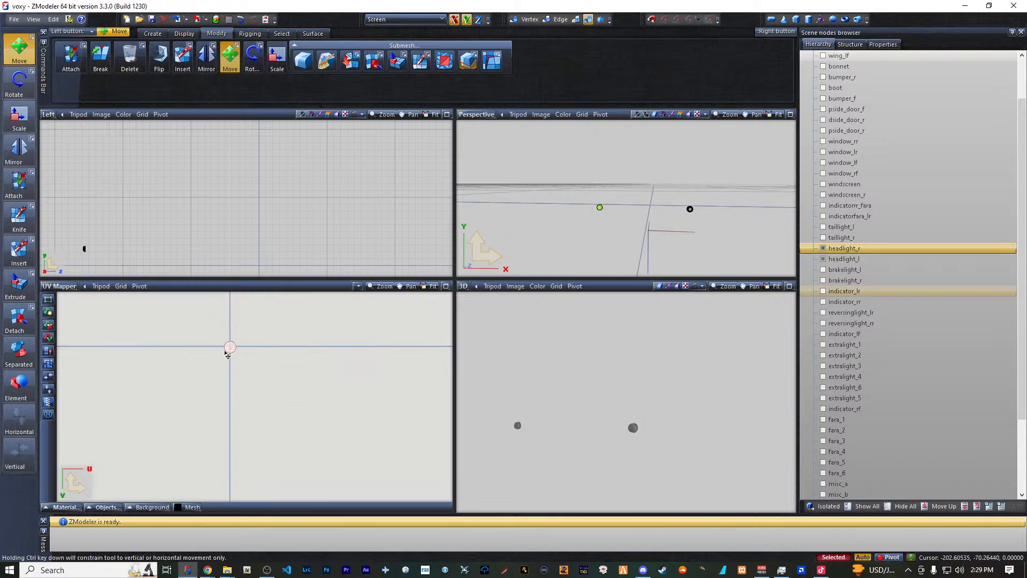
pyautogui.scroll(5, 217, 359)
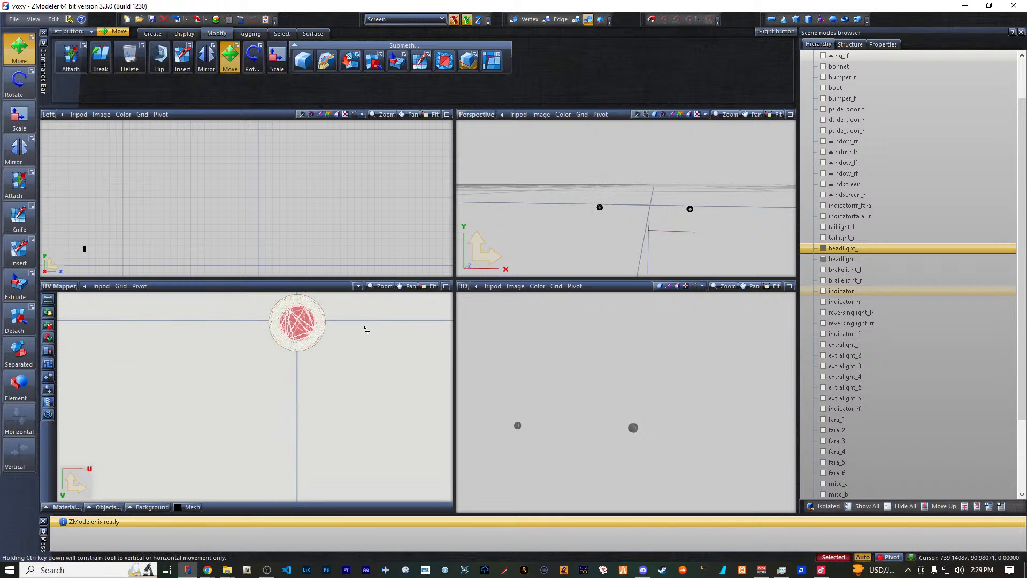
pyautogui.moveTo(366, 330); pyautogui.dragTo(344, 395, button='middle')
pyautogui.scroll(5, 296, 394)
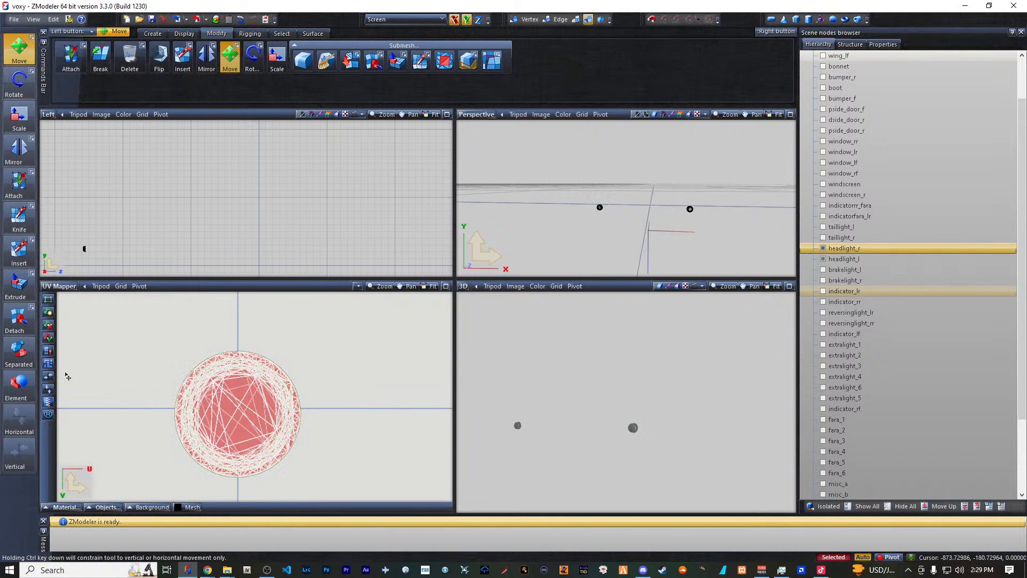
pyautogui.click(49, 364)
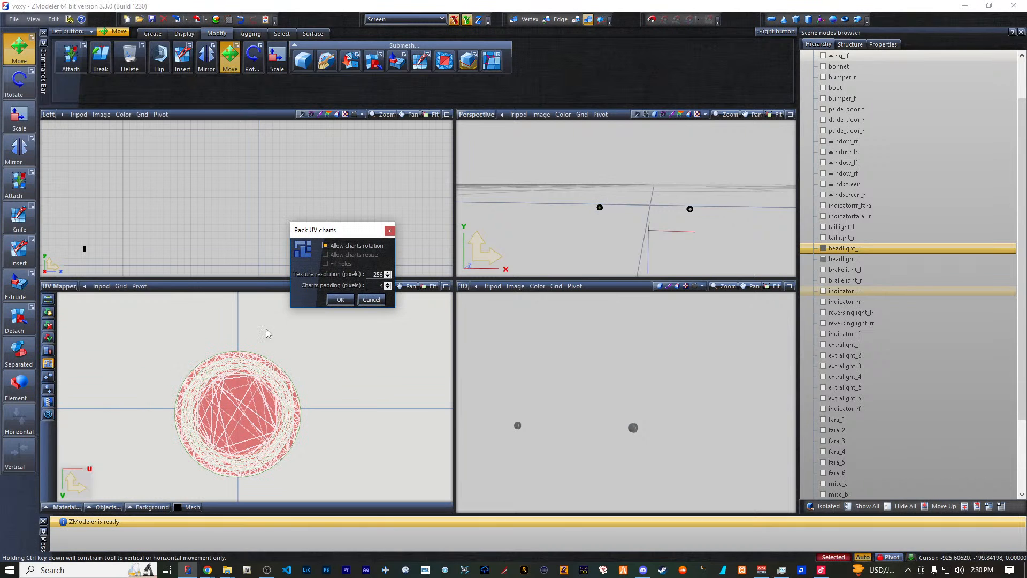
pyautogui.click(340, 300)
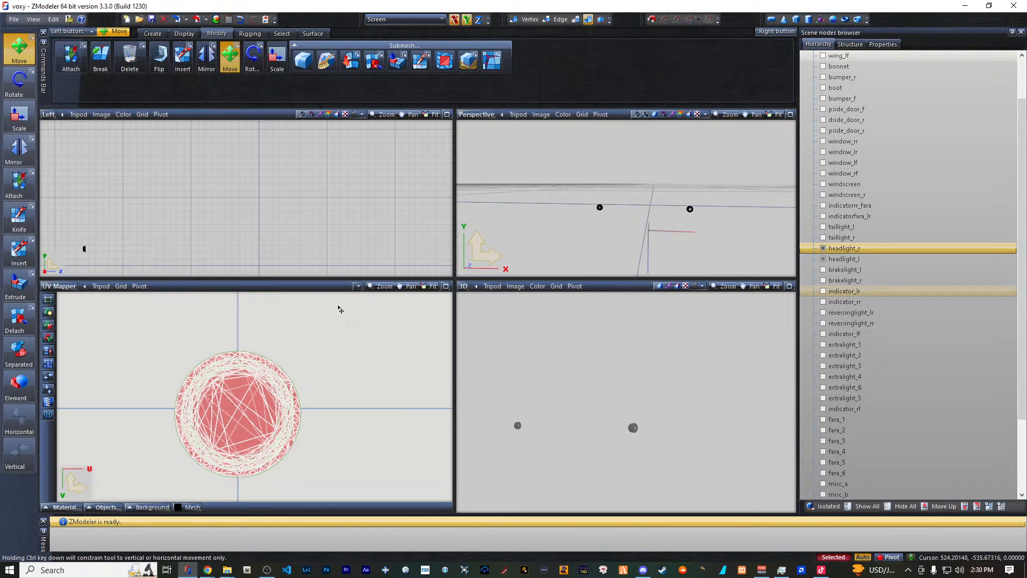
pyautogui.click(50, 352)
pyautogui.click(429, 288)
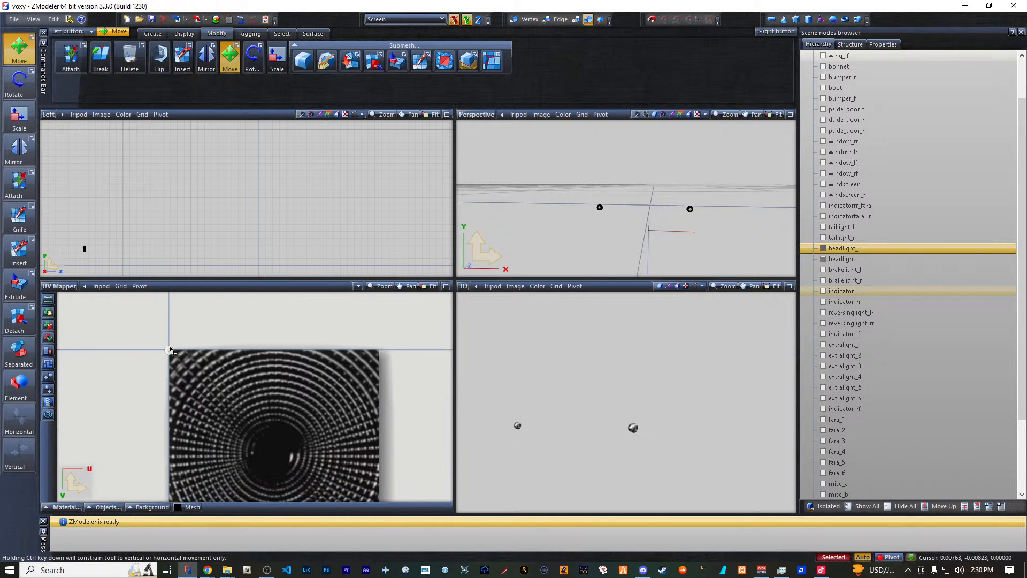
# - Move both headlight UV islands from the UV origin to the texture's dark centre and enlarge them
pyautogui.moveTo(169, 351); pyautogui.dragTo(246, 423)
pyautogui.moveTo(245, 423); pyautogui.dragTo(259, 449)
pyautogui.click(18, 118)
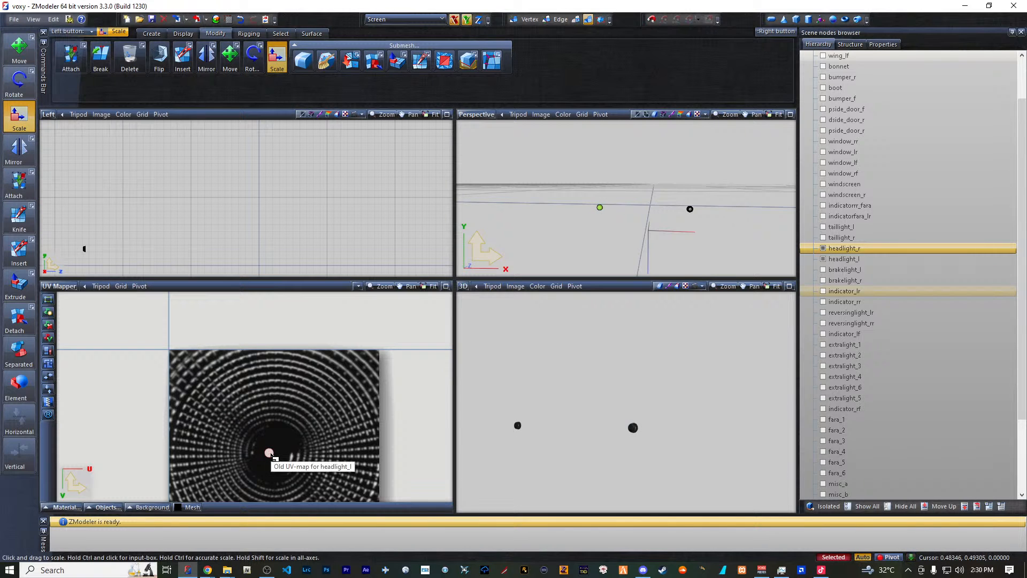
pyautogui.moveTo(271, 454); pyautogui.dragTo(326, 349)
pyautogui.scroll(-3, 301, 426)
pyautogui.scroll(-2, 281, 410)
pyautogui.scroll(-2, 327, 380)
pyautogui.moveTo(333, 412); pyautogui.dragTo(281, 384, button='middle')
pyautogui.moveTo(281, 442); pyautogui.dragTo(327, 394)
# - Move the enlarged headlight islands back onto the upper-left part of the texture
pyautogui.click(20, 56)
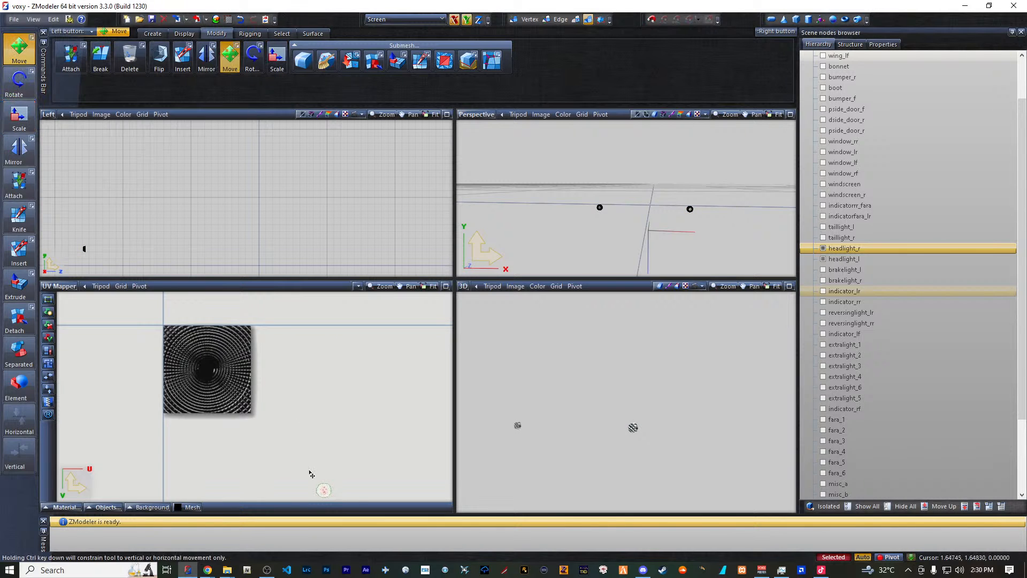
pyautogui.moveTo(327, 495); pyautogui.dragTo(186, 362)
pyautogui.scroll(2, 186, 361)
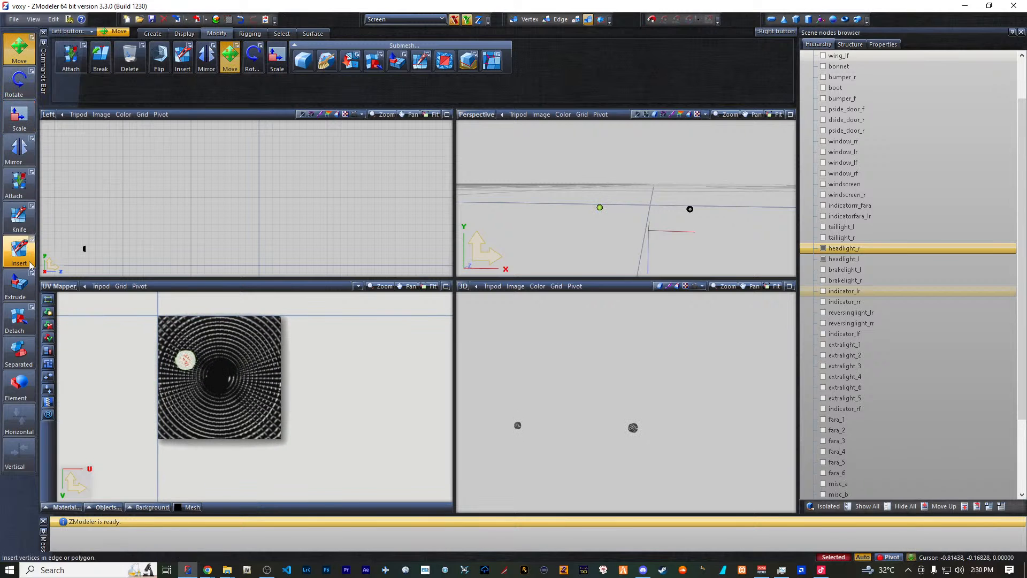
# - Try to enlarge the headlight islands, move them over the texture's centre and enlarge them once more
pyautogui.click(20, 115)
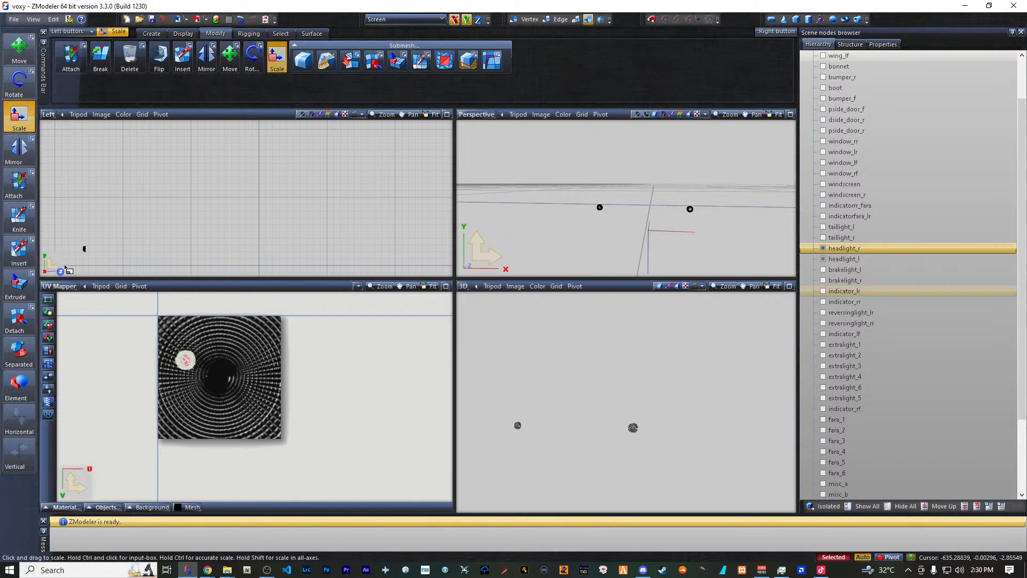
pyautogui.moveTo(191, 366); pyautogui.dragTo(308, 226)
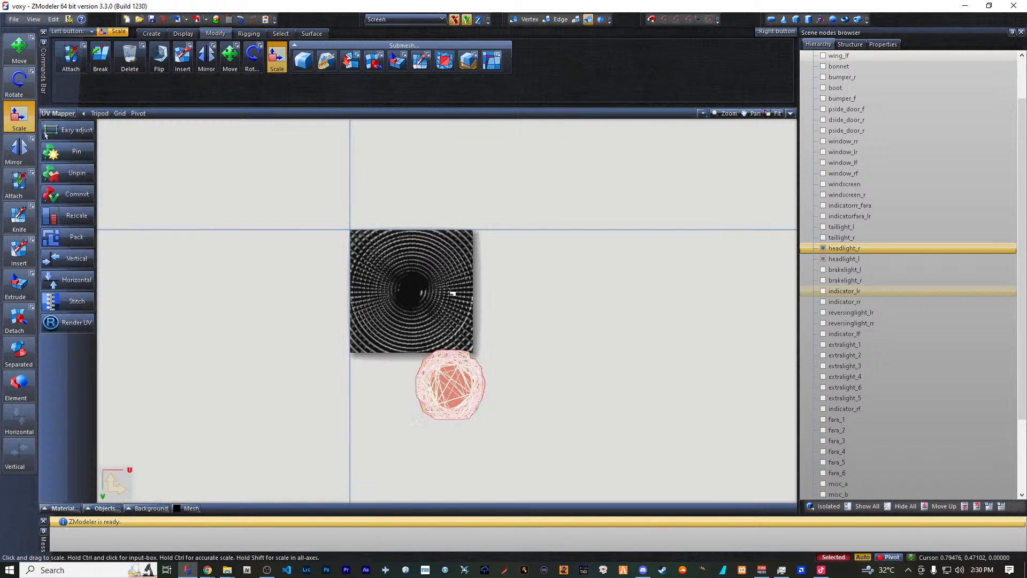
pyautogui.click(446, 286)
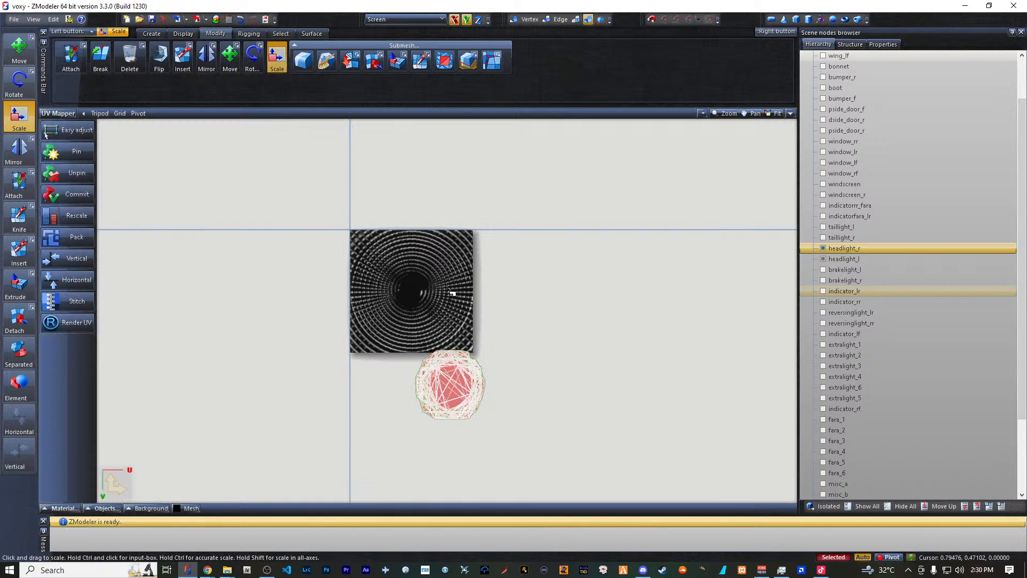
pyautogui.click(19, 48)
pyautogui.moveTo(447, 386); pyautogui.dragTo(405, 296)
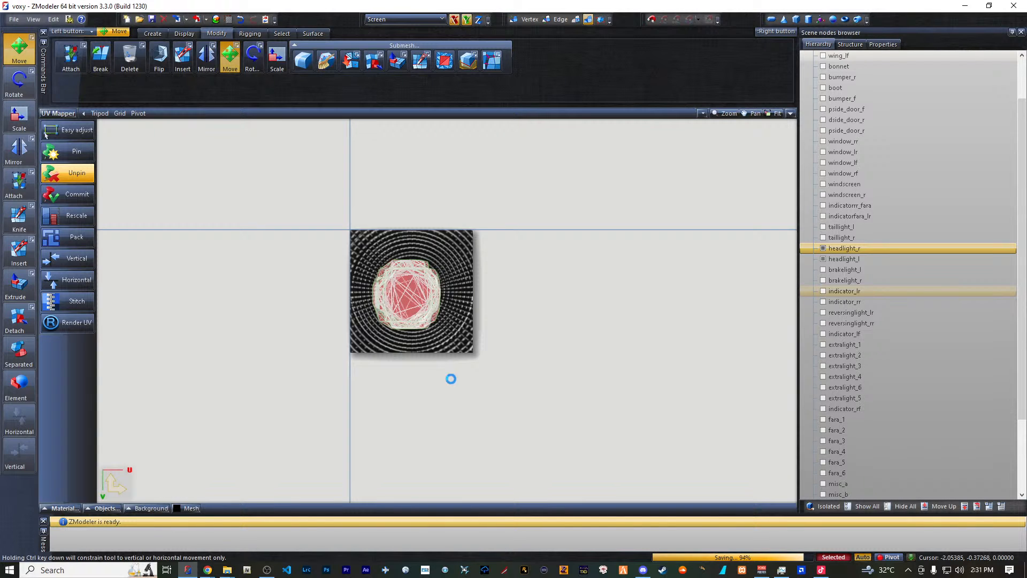
pyautogui.click(14, 111)
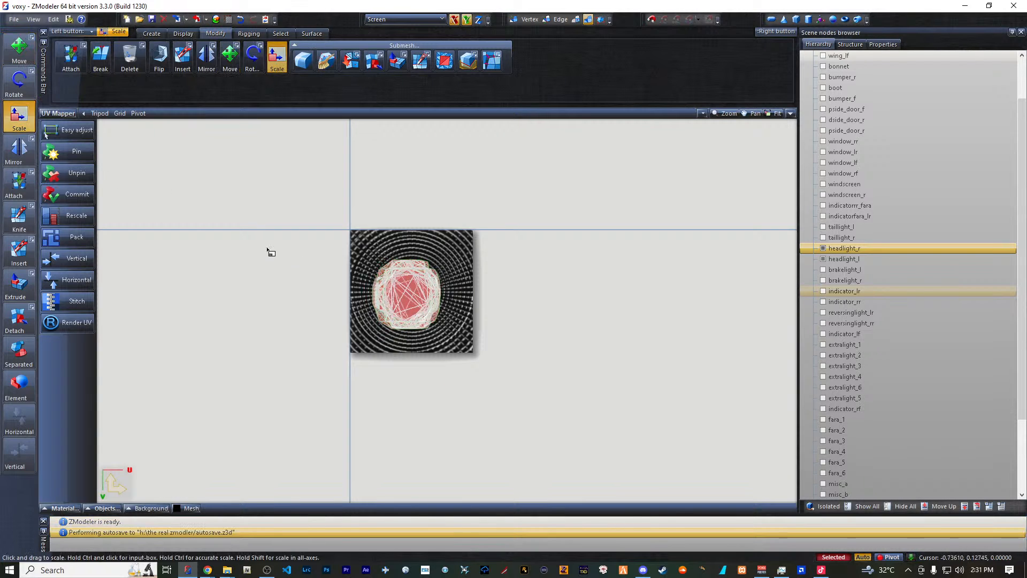
pyautogui.moveTo(348, 277); pyautogui.dragTo(512, 179)
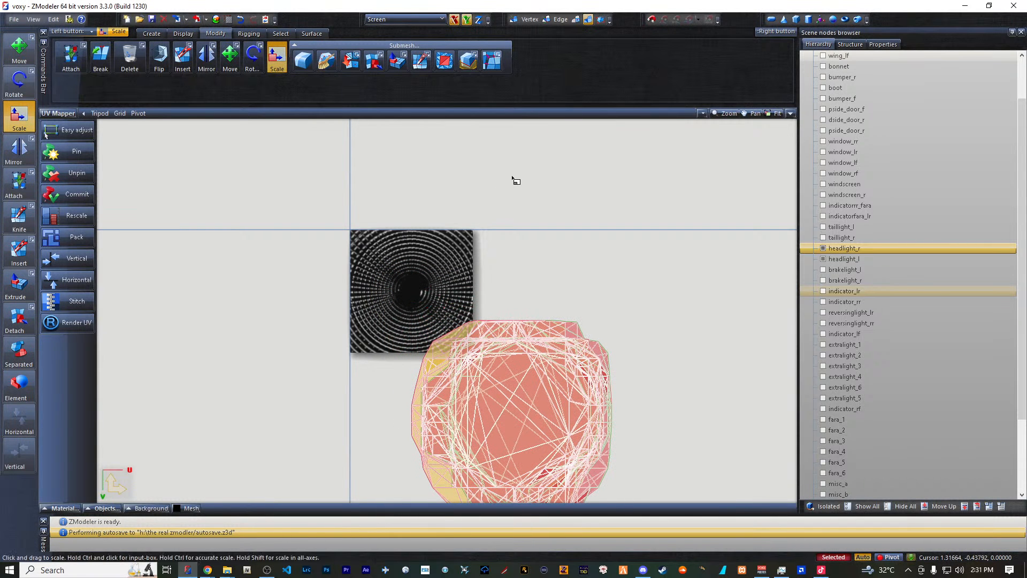
# - Undo the recent scaling and moving back to the small headlight islands on the upper-left part of the texture
pyautogui.click(241, 19)
pyautogui.click(240, 19)
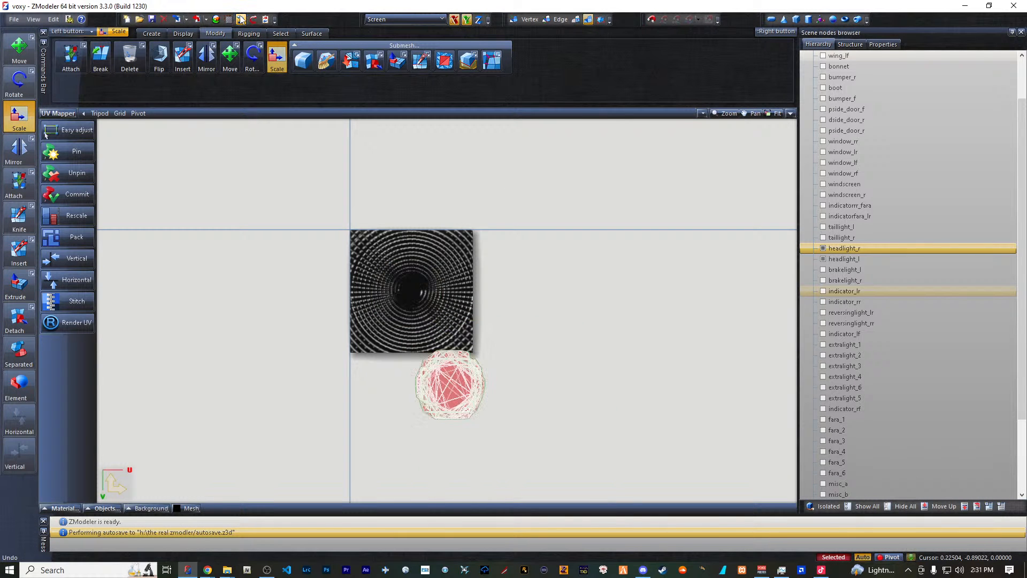
pyautogui.click(241, 20)
pyautogui.scroll(8, 367, 293)
pyautogui.scroll(2, 364, 293)
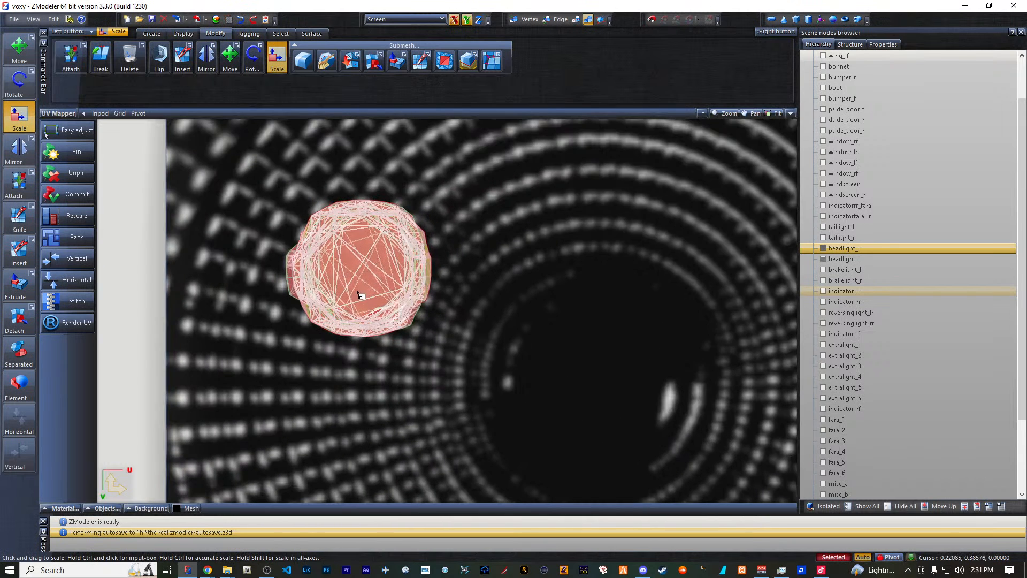
pyautogui.click(241, 20)
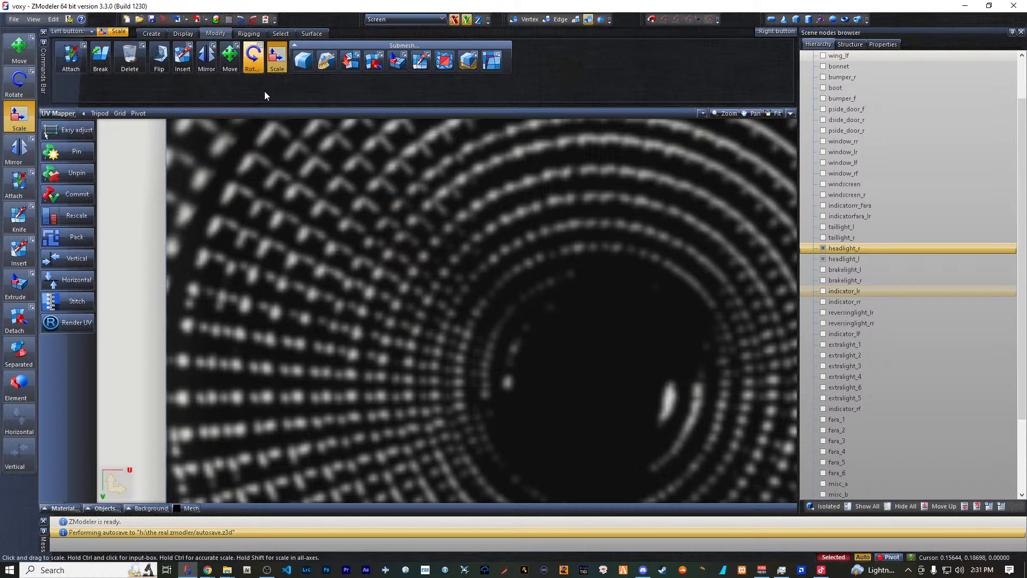
pyautogui.scroll(-5, 215, 175)
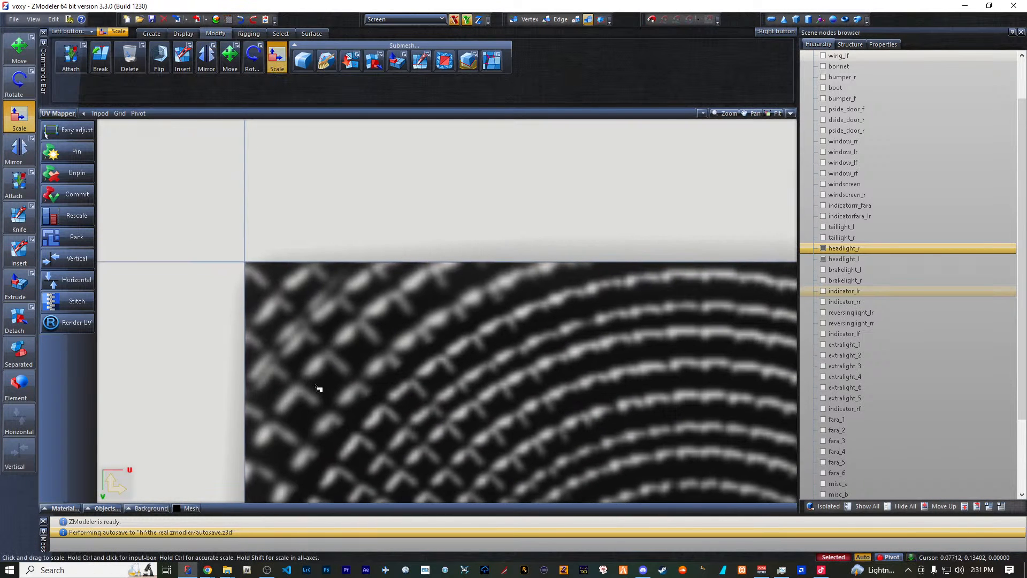
pyautogui.scroll(-3, 318, 388)
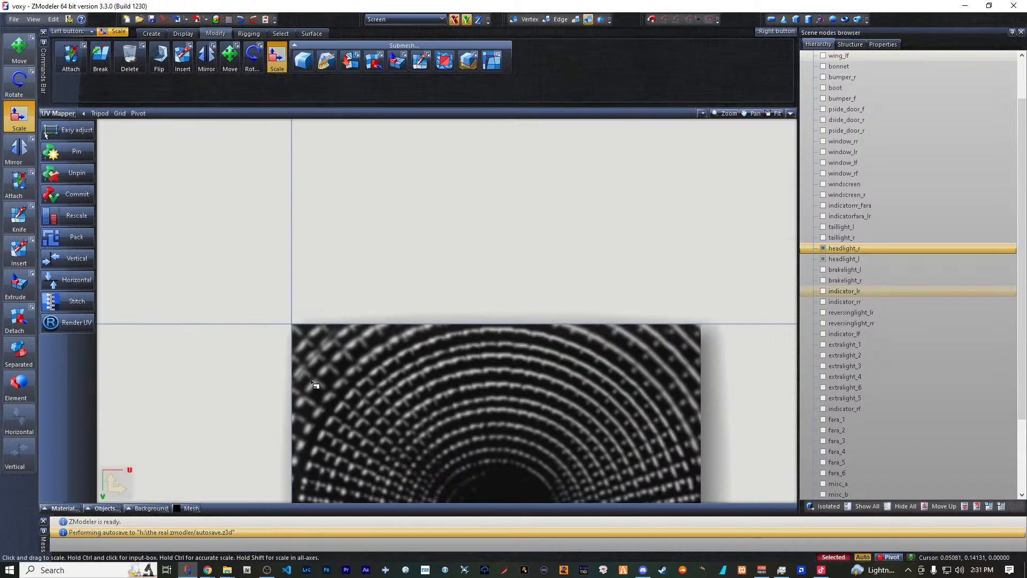
pyautogui.click(253, 20)
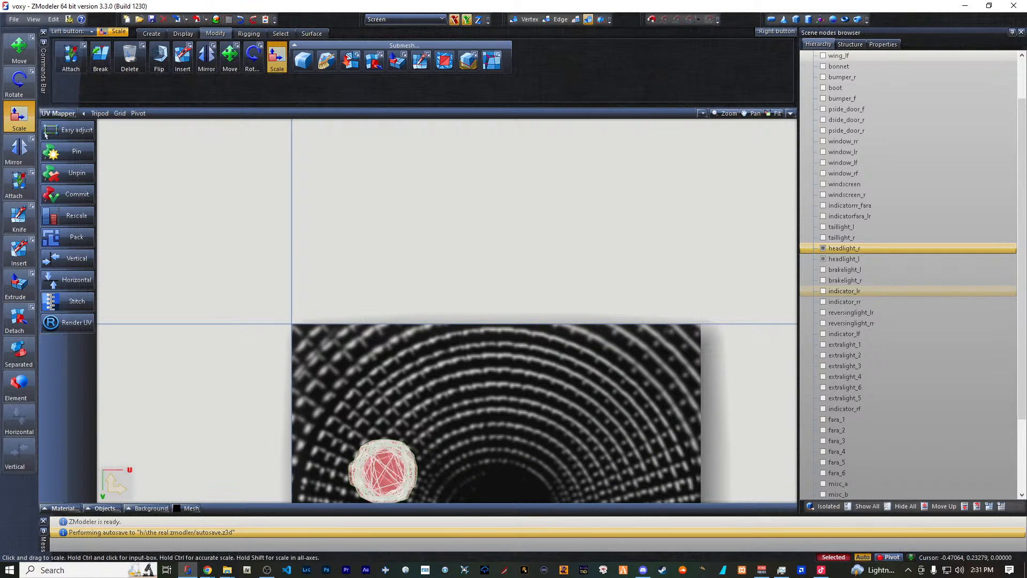
# - Scale the headlight islands up to more than half the texture's width and move them over its centre
pyautogui.moveTo(398, 480); pyautogui.dragTo(499, 337)
pyautogui.scroll(-4, 500, 339)
pyautogui.moveTo(493, 349); pyautogui.dragTo(426, 303, button='middle')
pyautogui.moveTo(398, 381); pyautogui.dragTo(461, 267)
pyautogui.click(13, 59)
pyautogui.moveTo(488, 490); pyautogui.dragTo(429, 341)
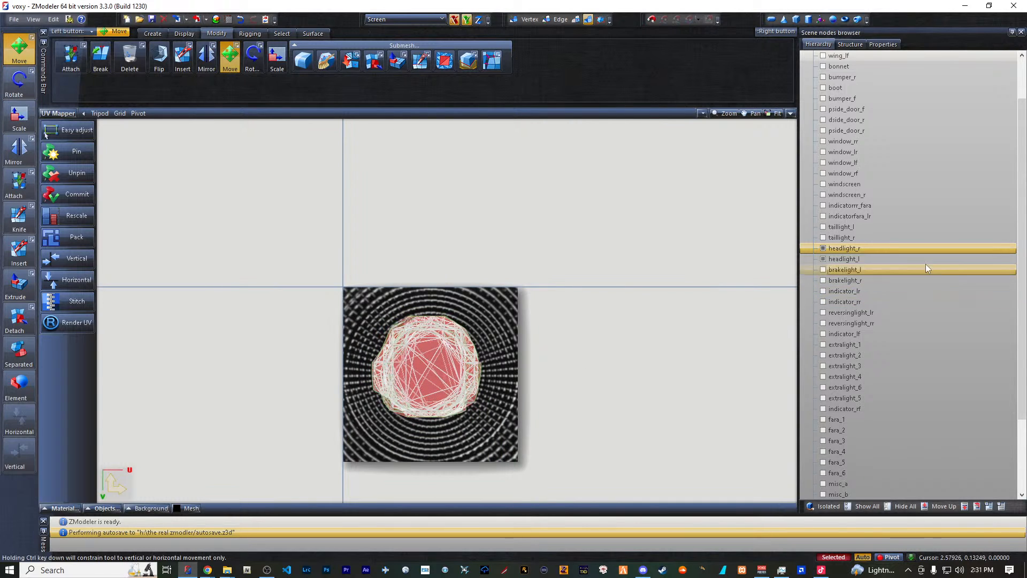
# - Enlarge the headlight islands to fill the texture, move them to cover it and deselect them
pyautogui.click(790, 115)
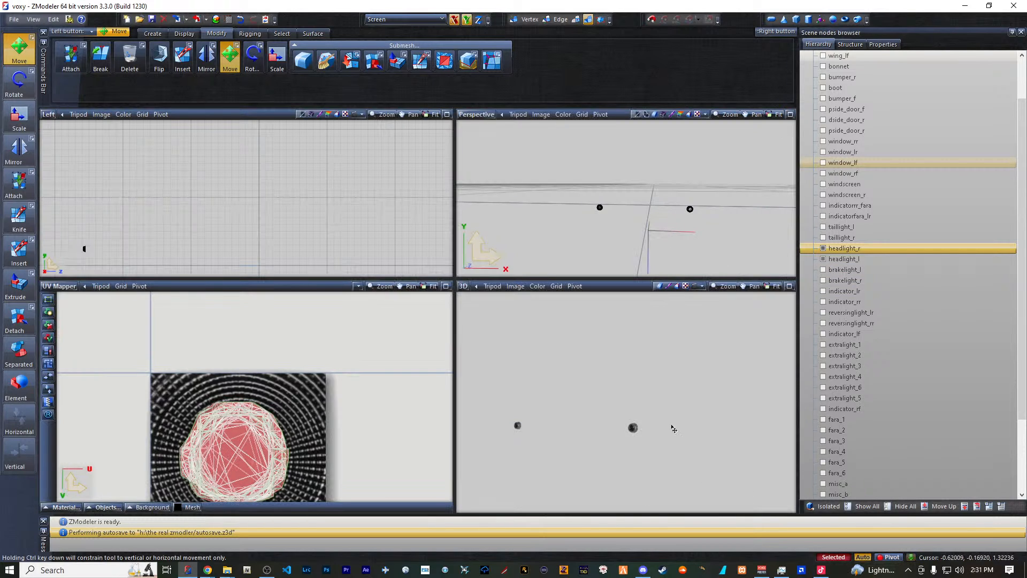
pyautogui.scroll(3, 721, 442)
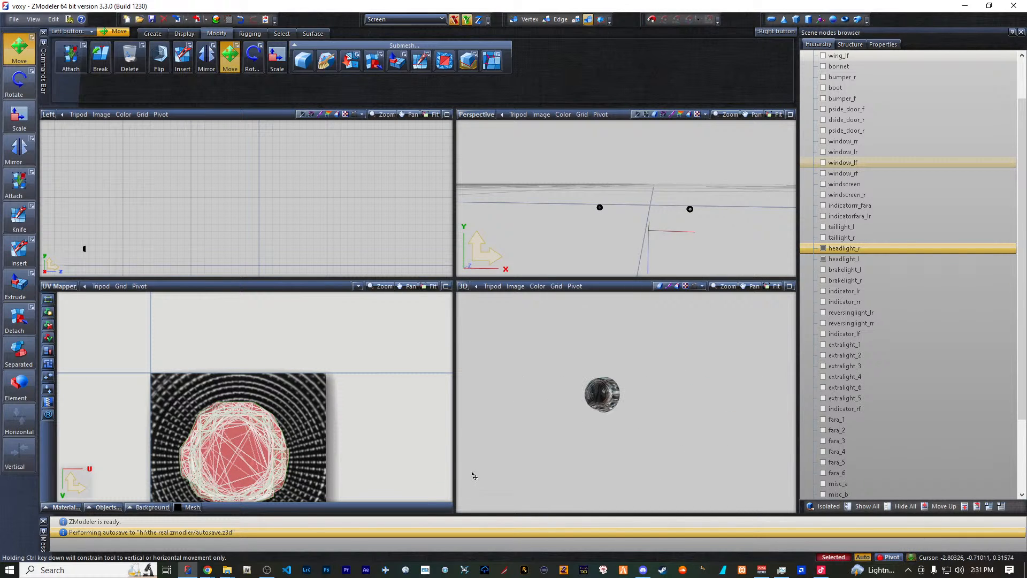
pyautogui.click(19, 117)
pyautogui.moveTo(252, 450); pyautogui.dragTo(204, 348)
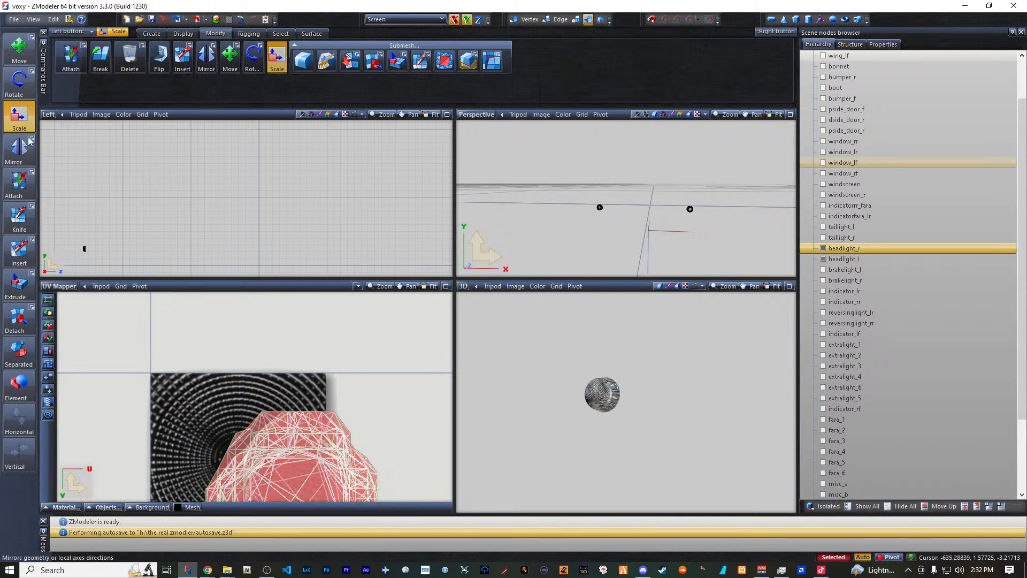
pyautogui.click(19, 60)
pyautogui.moveTo(316, 468); pyautogui.dragTo(269, 429)
pyautogui.scroll(-1, 359, 417)
pyautogui.moveTo(371, 415); pyautogui.dragTo(370, 380, button='middle')
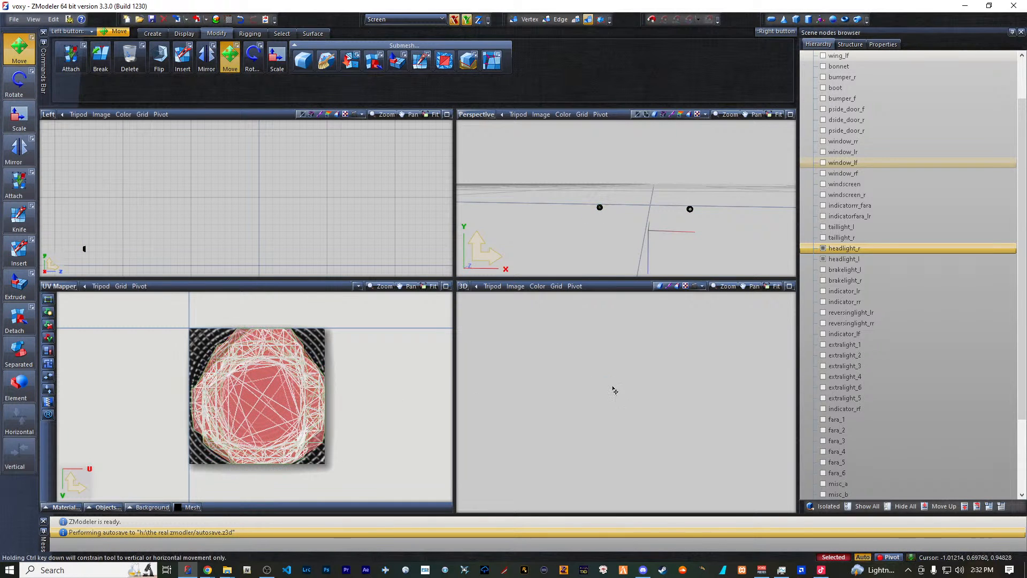
pyautogui.moveTo(612, 391); pyautogui.dragTo(593, 394, button='middle')
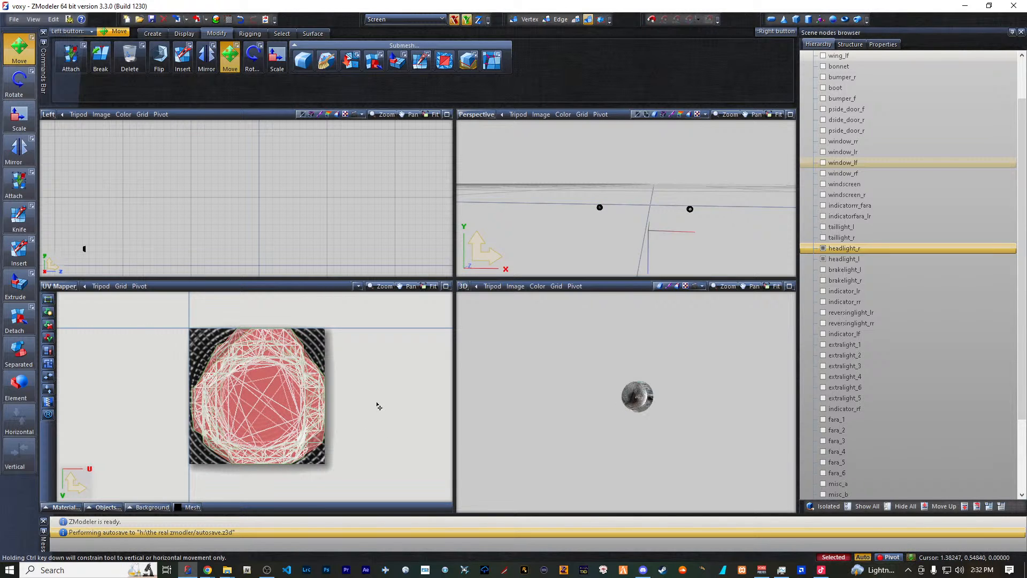
pyautogui.press('Escape')
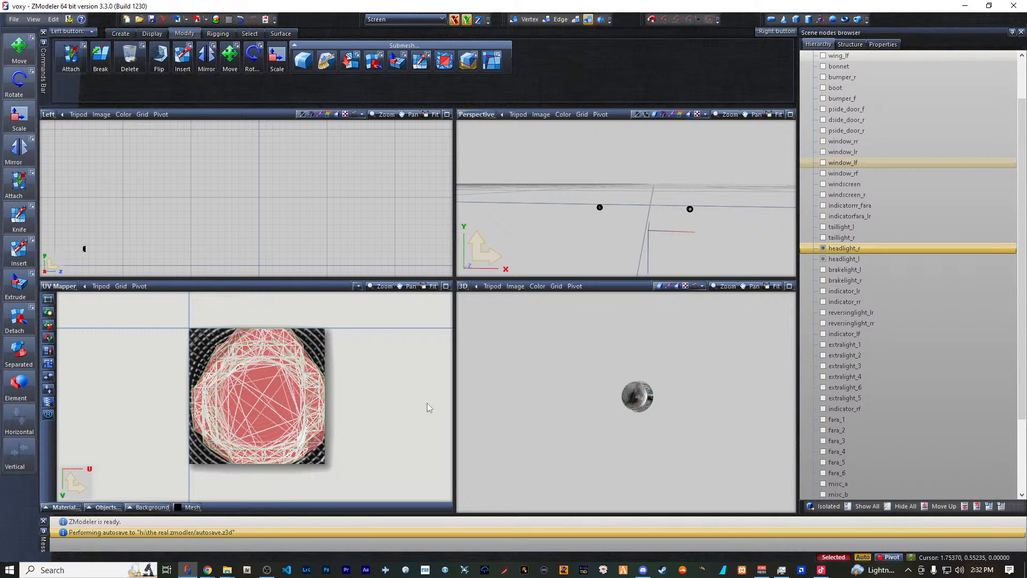
pyautogui.click(426, 403)
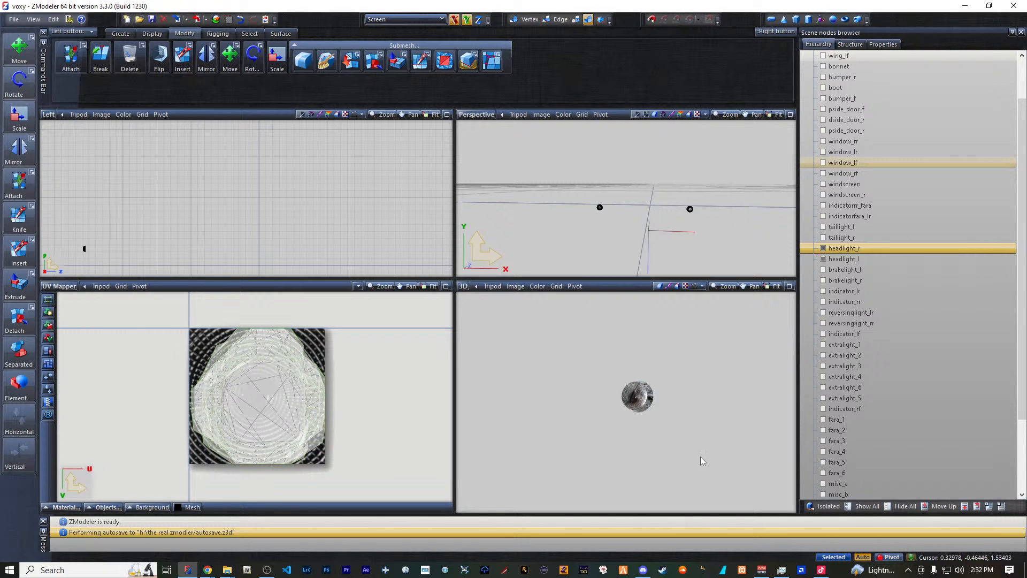
# - Show all vehicle parts and examine the newly mapped headlights on the car's front in the 3D view
pyautogui.click(789, 286)
pyautogui.moveTo(426, 286); pyautogui.dragTo(438, 285, button='middle')
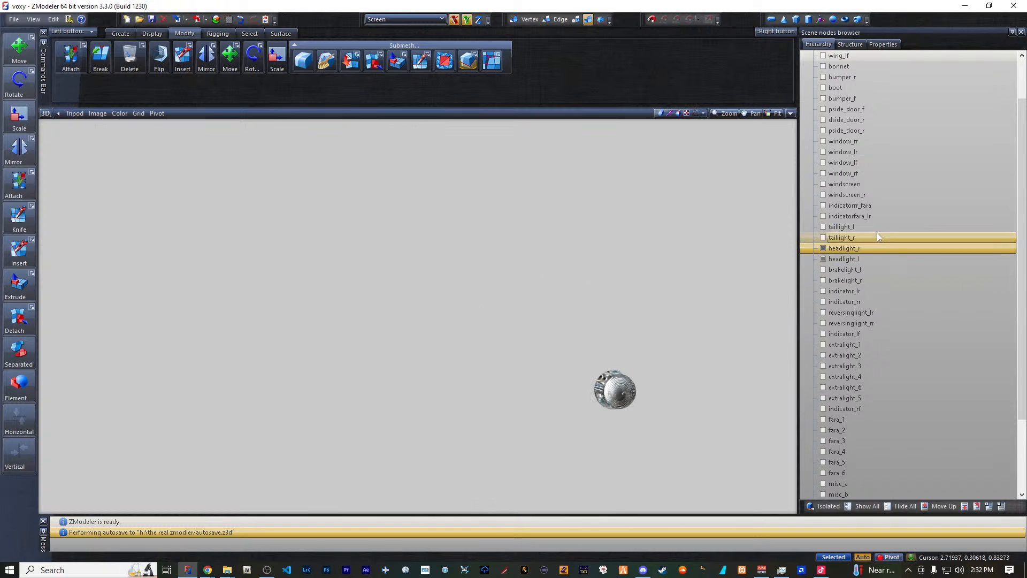
pyautogui.click(867, 506)
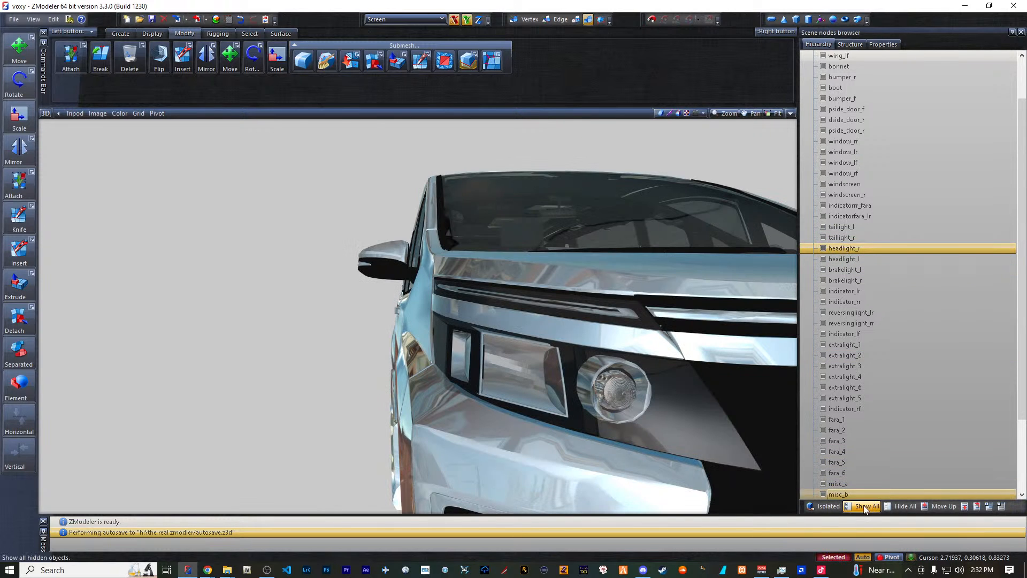
pyautogui.scroll(-4, 722, 442)
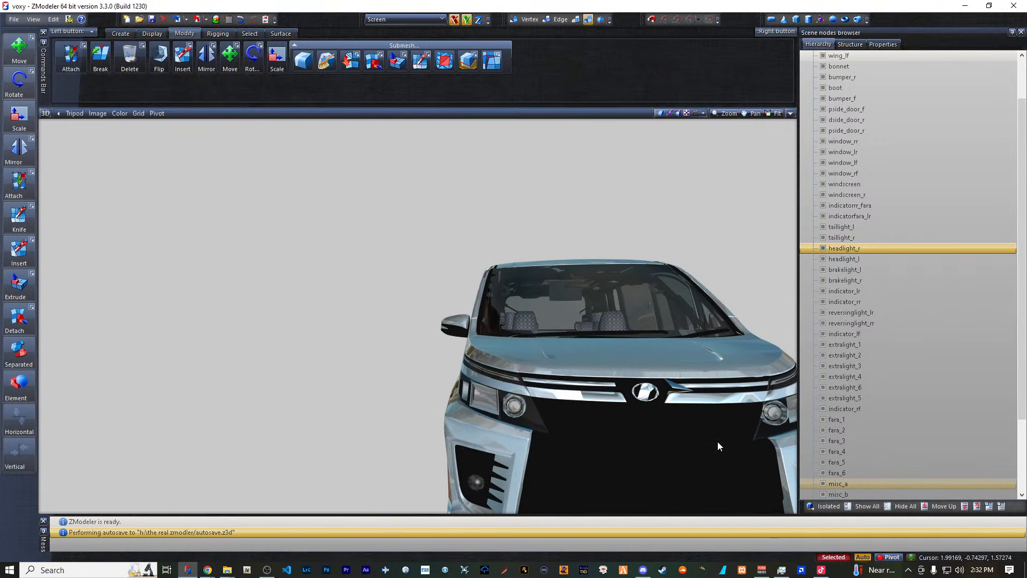
pyautogui.scroll(6, 717, 441)
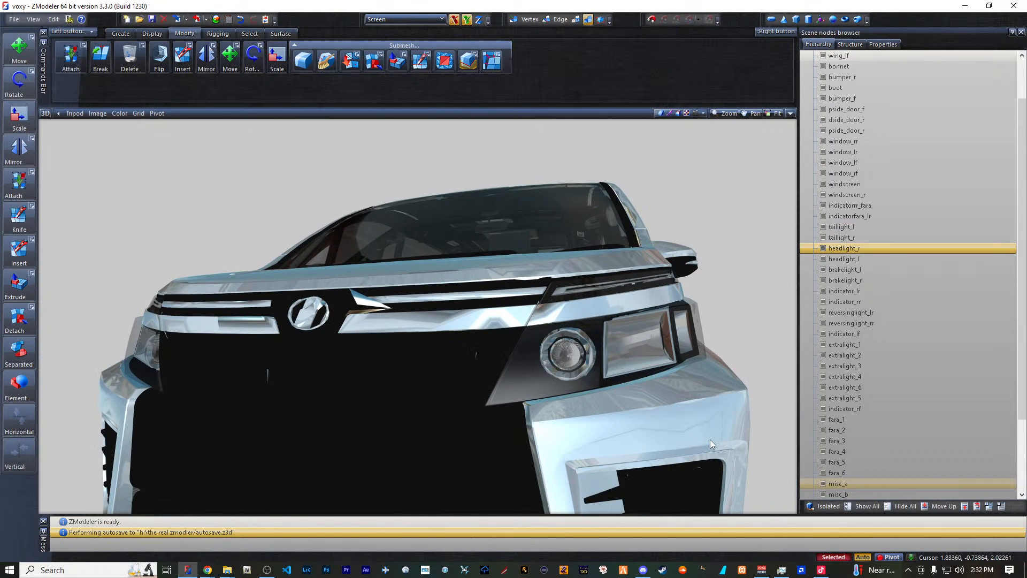
# - Hide all parts except extralight_1 and extralight_2 and display them in an enlarged Perspective view
pyautogui.click(904, 506)
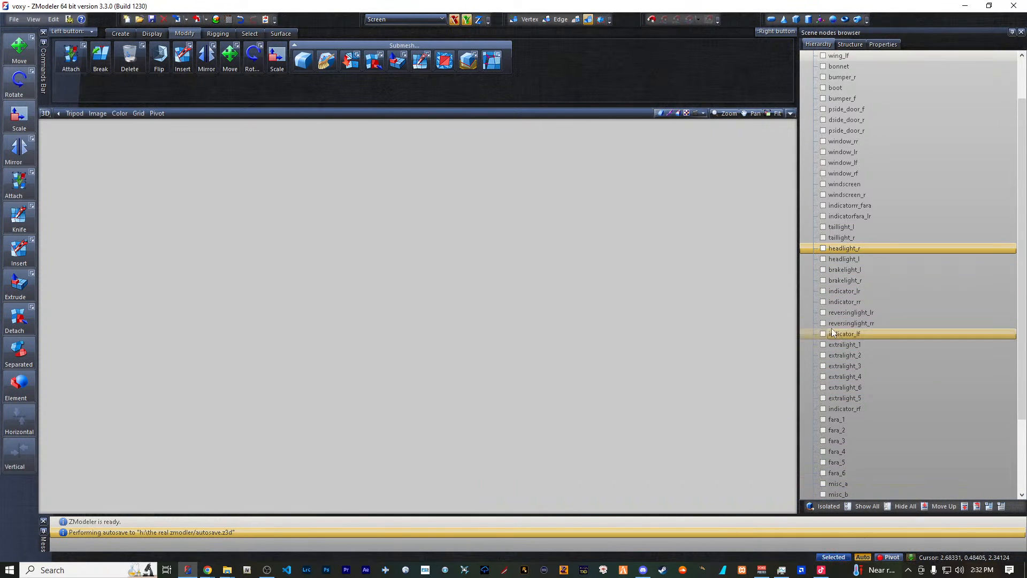
pyautogui.click(822, 259)
pyautogui.click(823, 259)
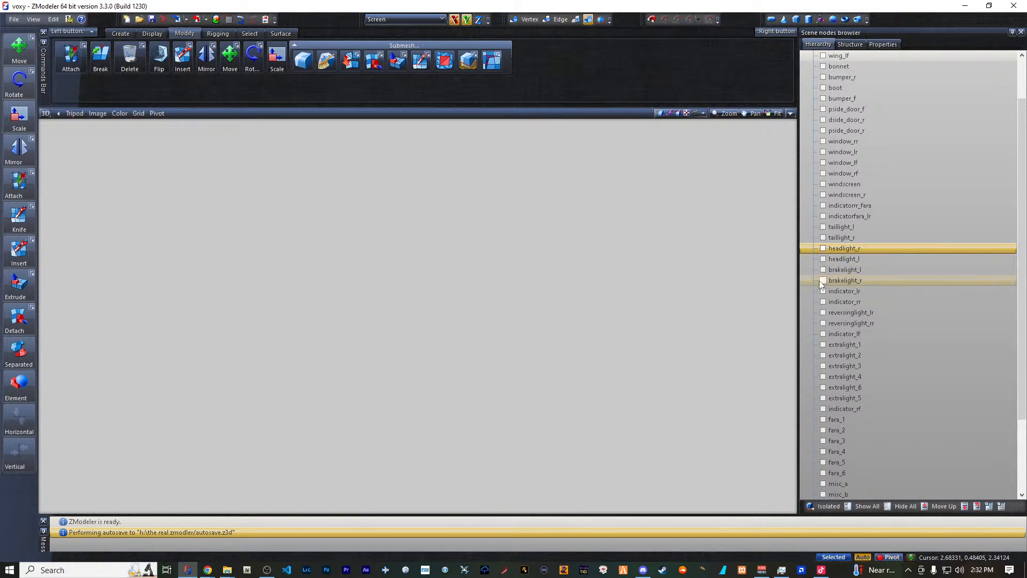
pyautogui.click(823, 345)
pyautogui.click(823, 344)
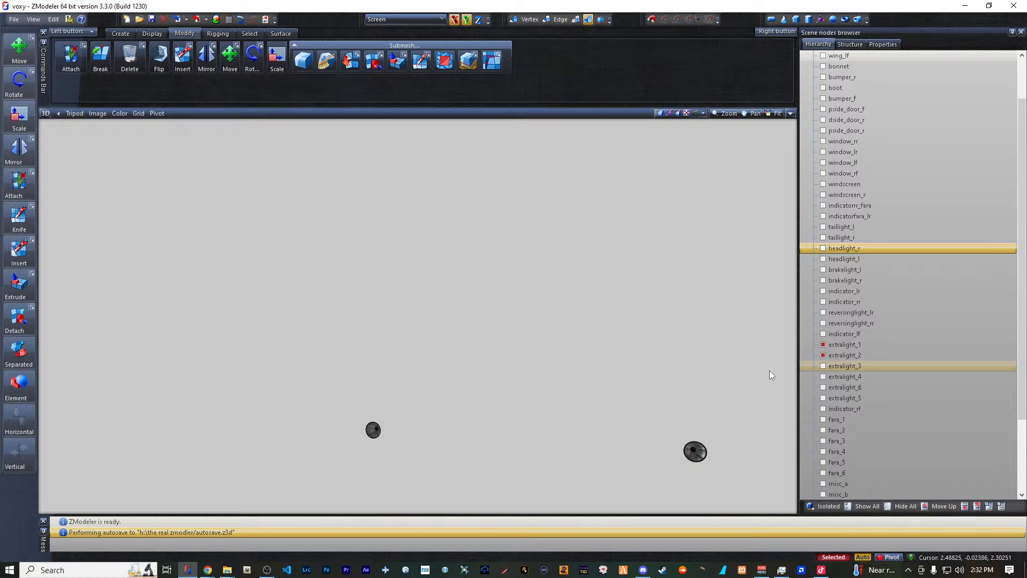
pyautogui.click(791, 114)
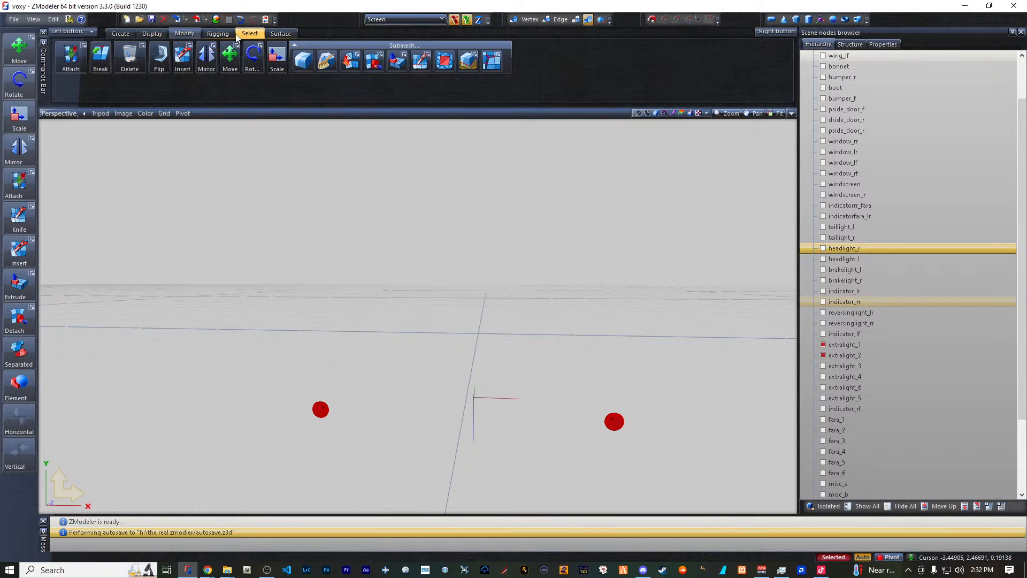
# - Edit the UV mapping of extralight_1 and extralight_2, forcing it onto the foglamps material
pyautogui.click(281, 33)
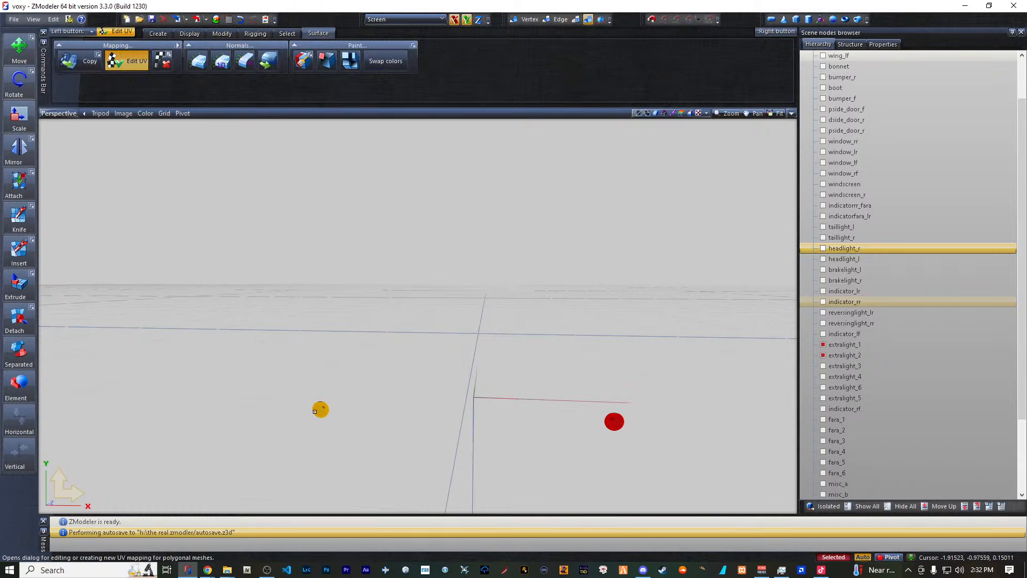
pyautogui.click(321, 411)
pyautogui.click(628, 272)
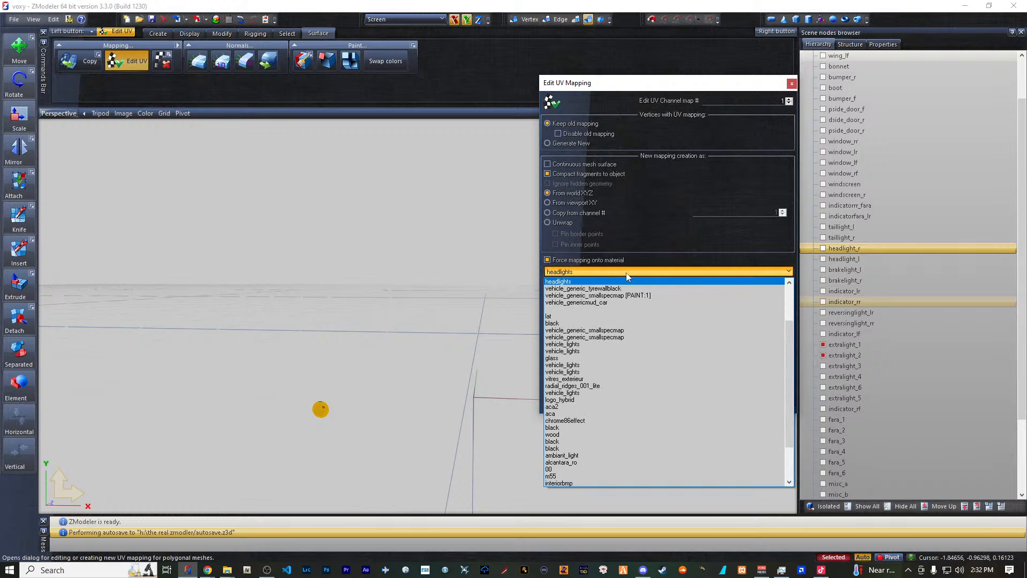
pyautogui.scroll(-2, 591, 440)
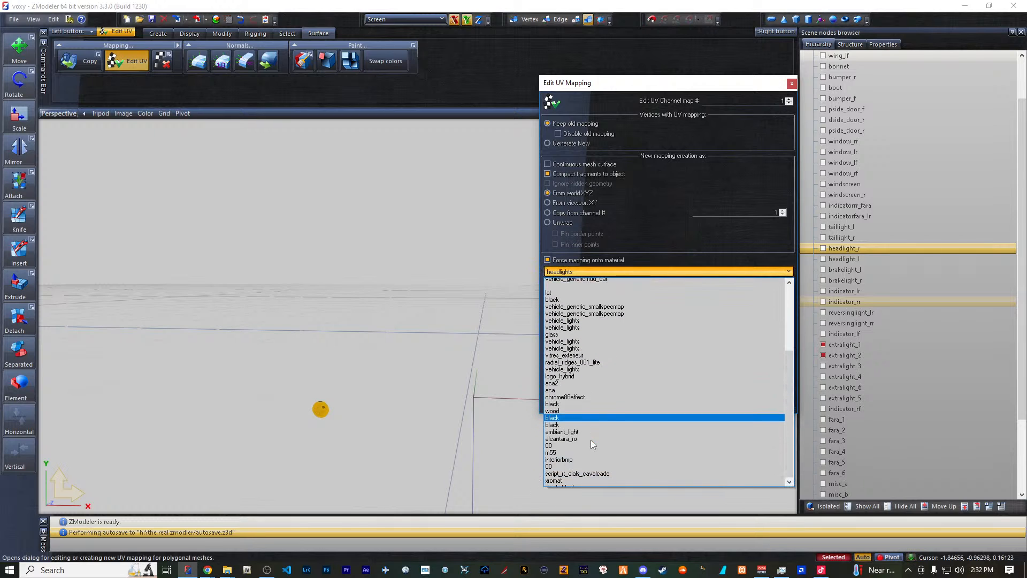
pyautogui.scroll(5, 591, 439)
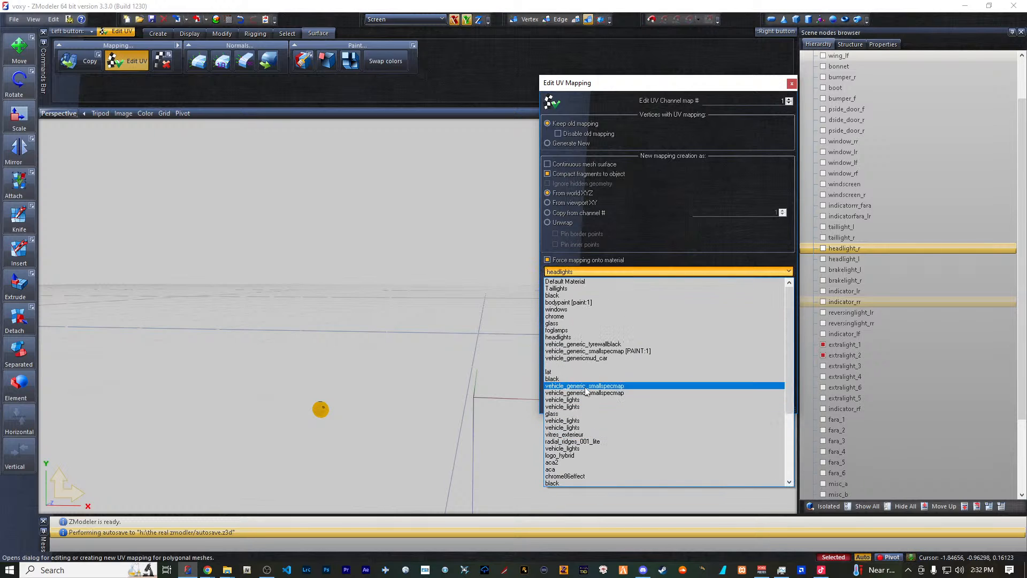
pyautogui.click(575, 330)
pyautogui.click(683, 405)
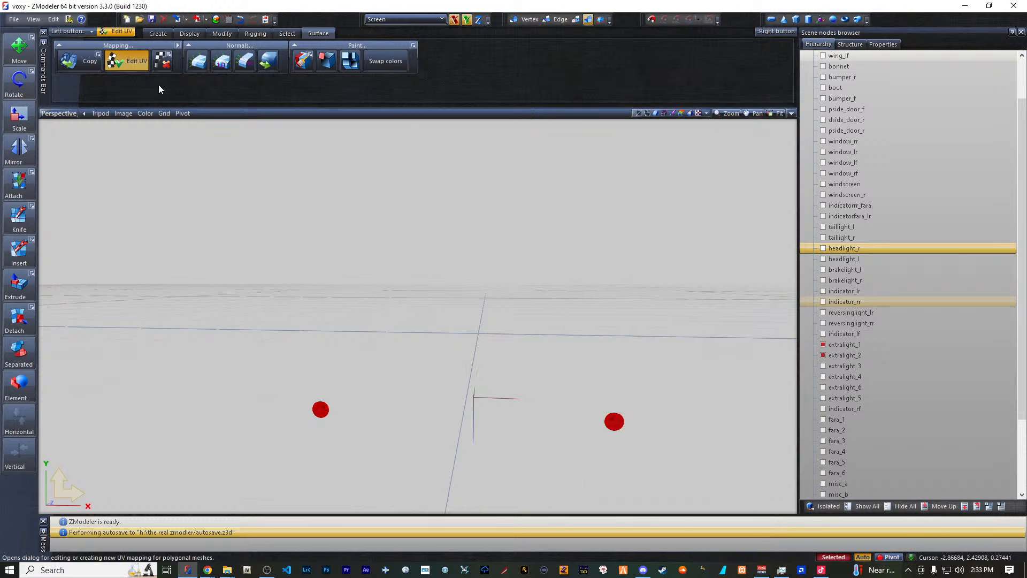
# - Display the foglamps material's mapping in the UV Mapper so both light islands and the texture are in view
pyautogui.click(790, 113)
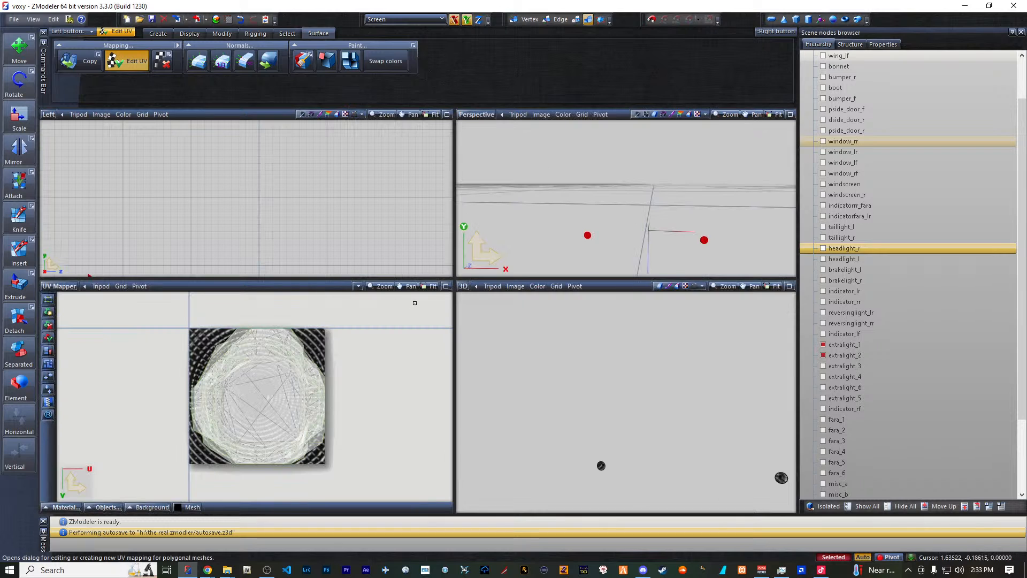
pyautogui.click(63, 507)
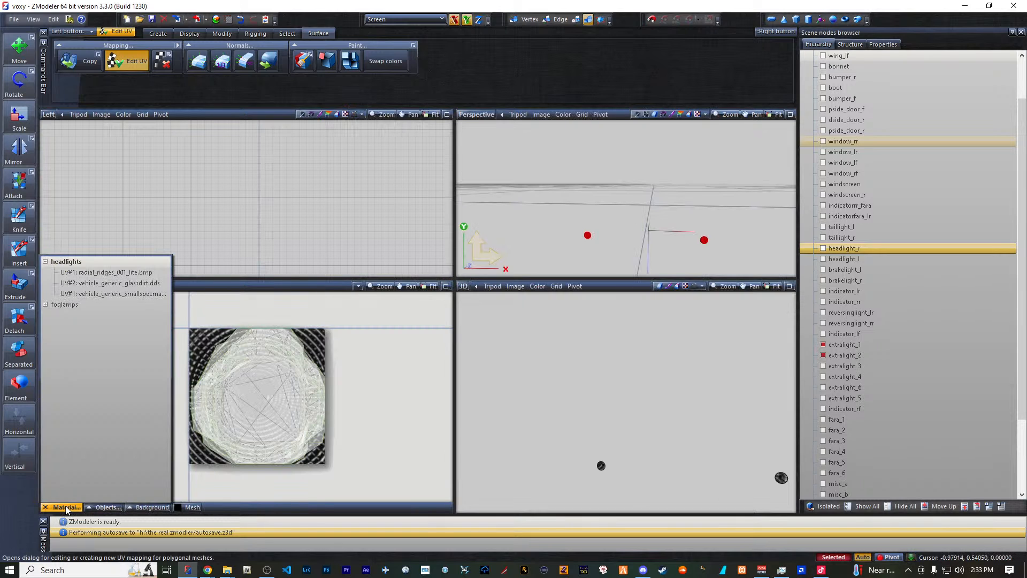
pyautogui.click(137, 301)
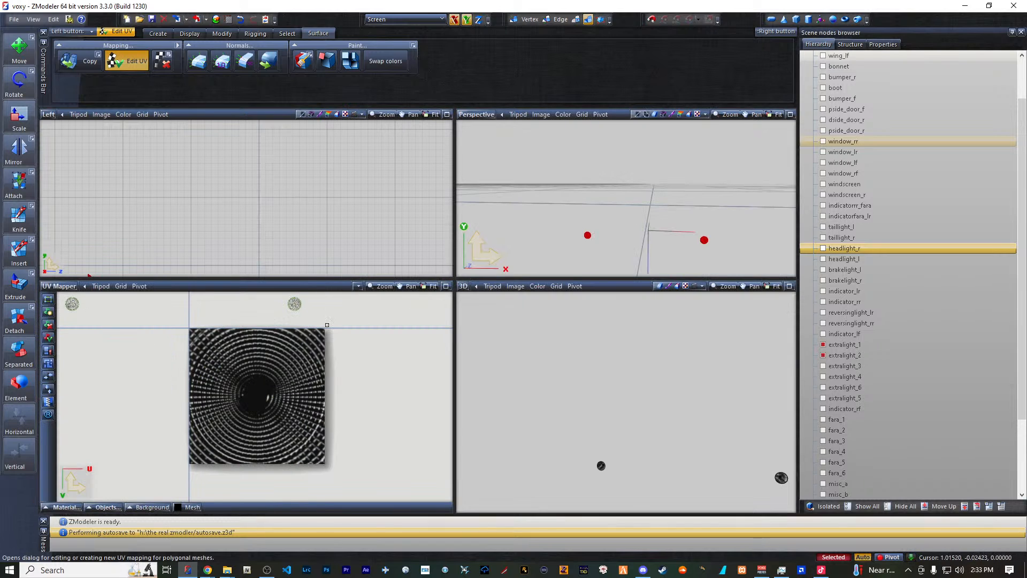
pyautogui.moveTo(152, 327); pyautogui.dragTo(149, 360, button='middle')
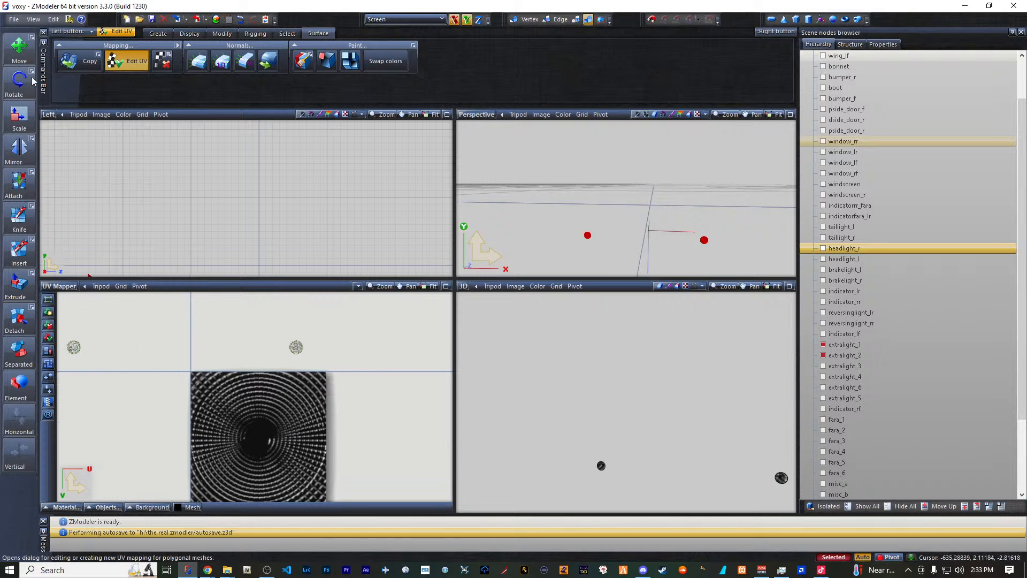
# - Move one fog lamp UV island horizontally so it lies exactly over the other one
pyautogui.click(19, 48)
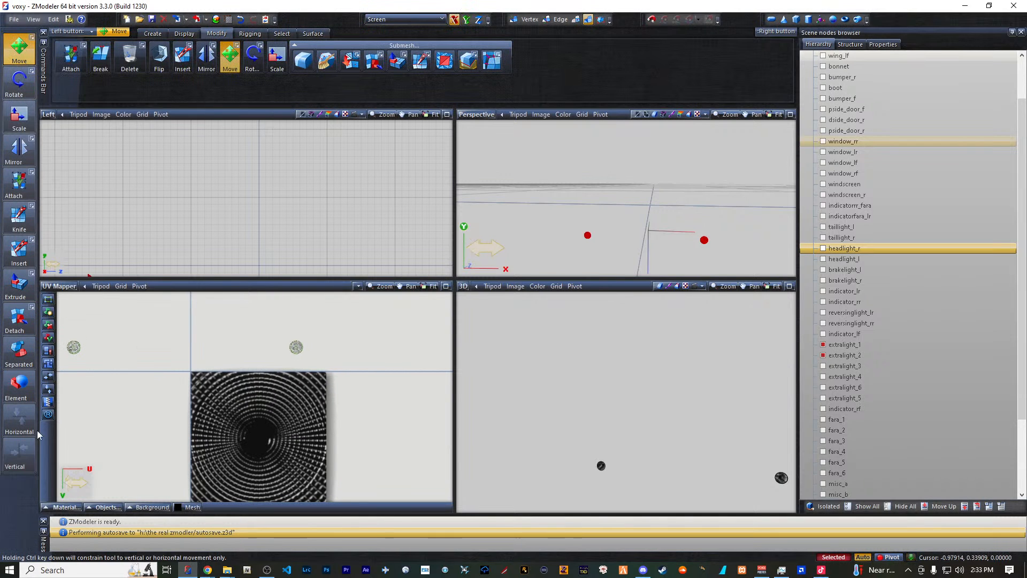
pyautogui.click(79, 351)
pyautogui.moveTo(140, 329); pyautogui.dragTo(161, 354)
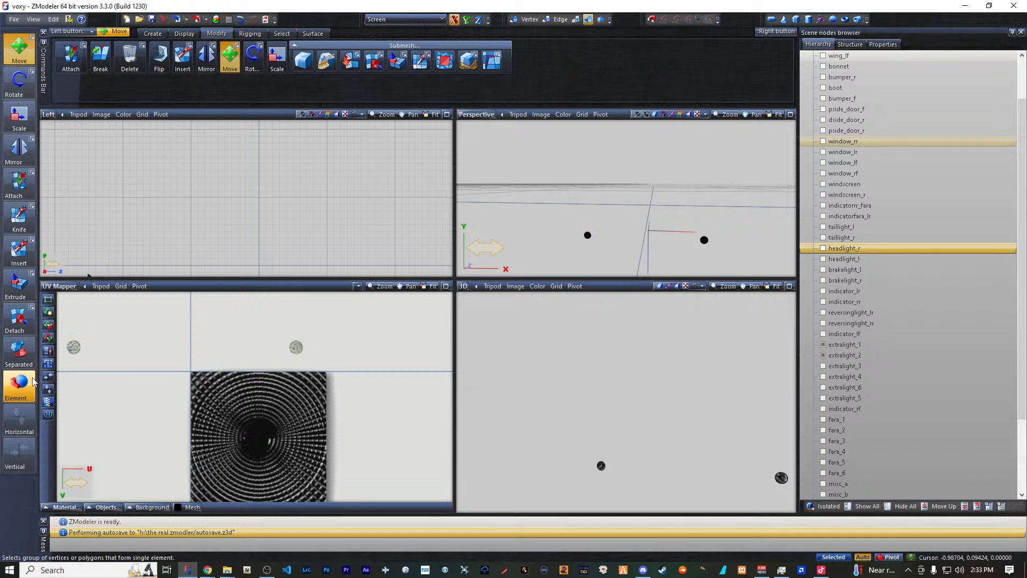
pyautogui.moveTo(75, 348); pyautogui.dragTo(281, 349)
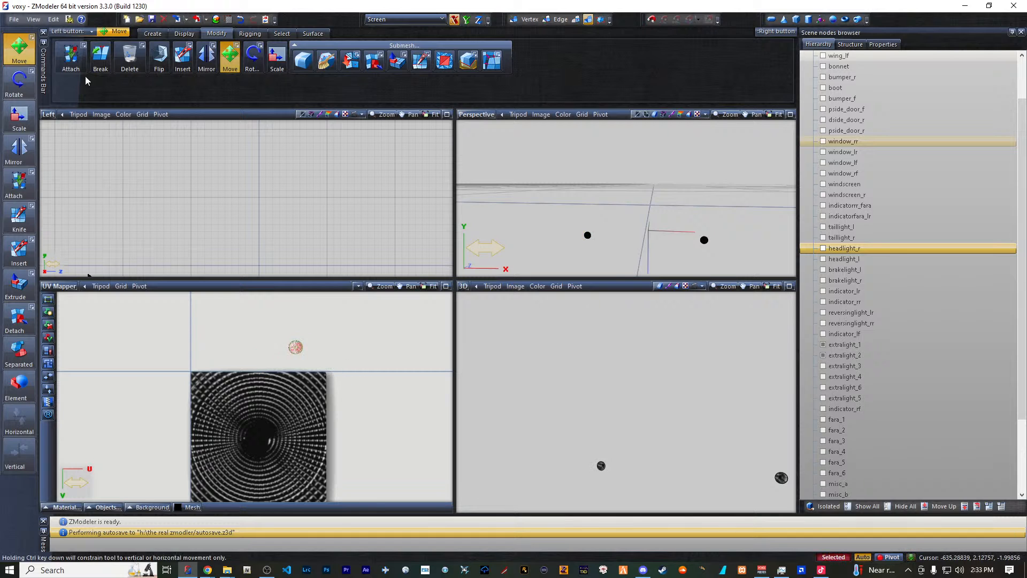
pyautogui.click(18, 49)
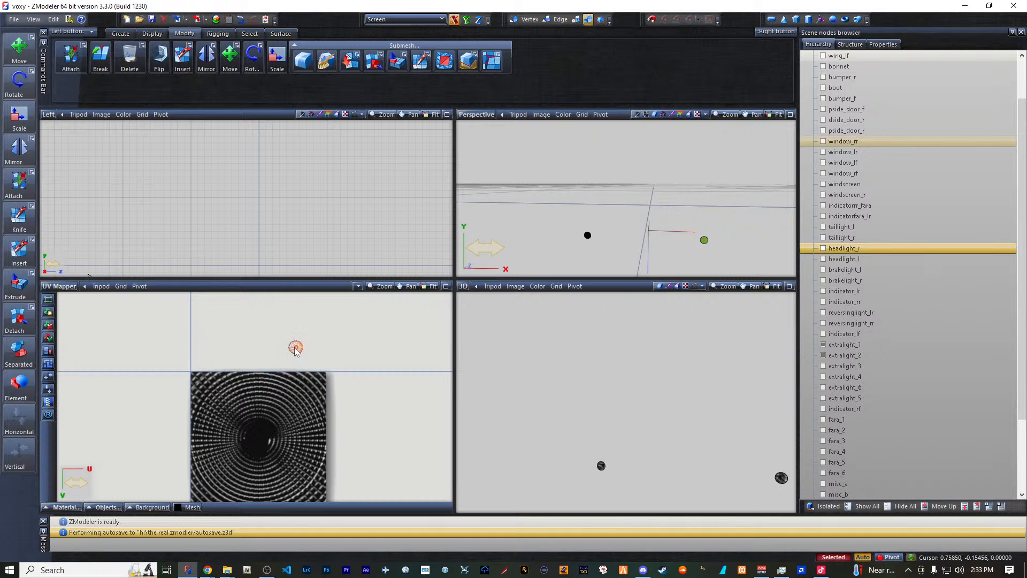
# - Enable vertical movement, move the overlapping islands onto the texture and scale them up to nearly its full width
pyautogui.click(465, 20)
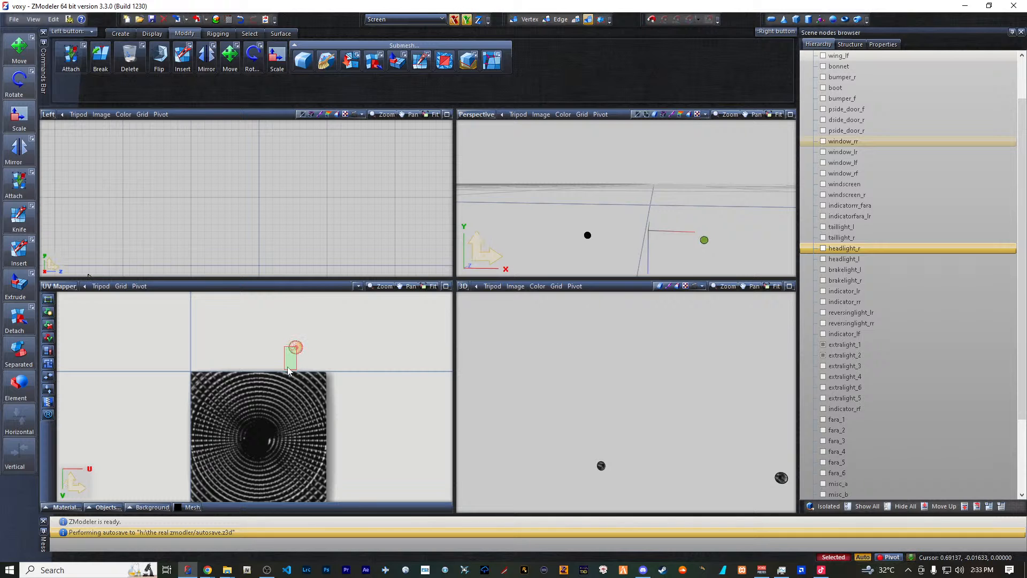
pyautogui.click(22, 47)
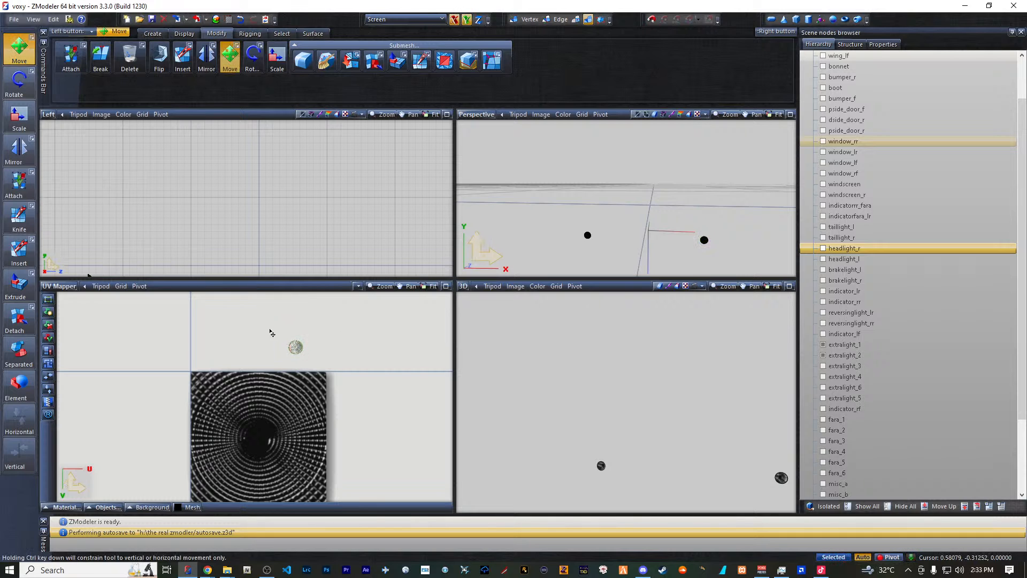
pyautogui.moveTo(295, 347); pyautogui.dragTo(208, 388)
pyautogui.click(20, 115)
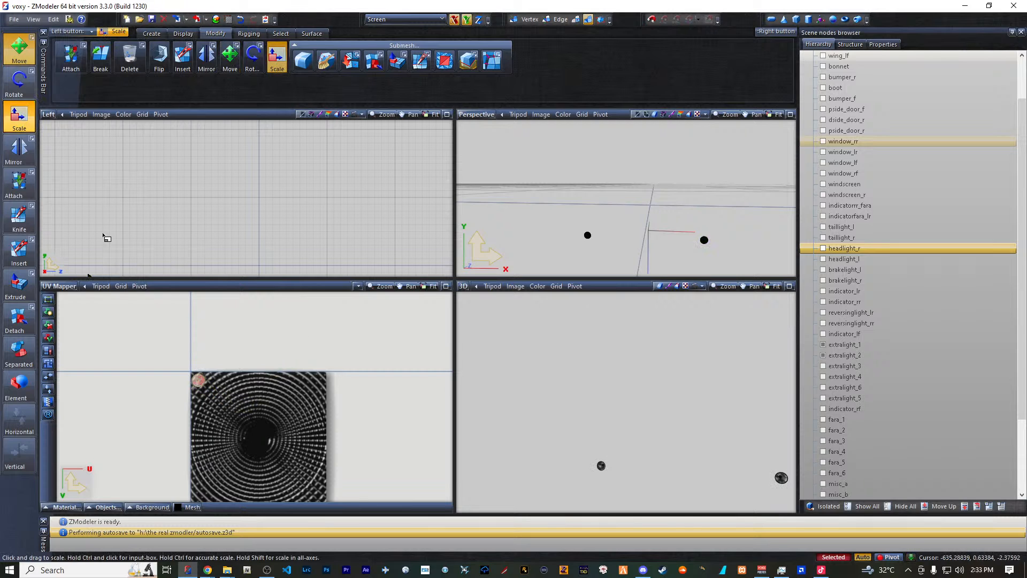
pyautogui.moveTo(200, 383); pyautogui.dragTo(419, 132)
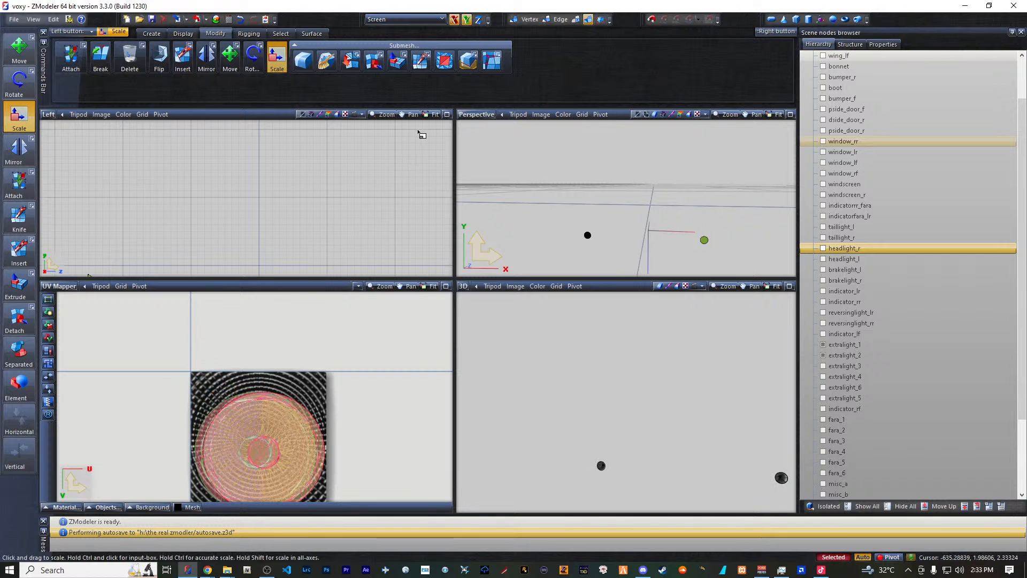
# - Centre the fog lamp islands on the texture, stretch them to its full width and deselect them
pyautogui.click(19, 48)
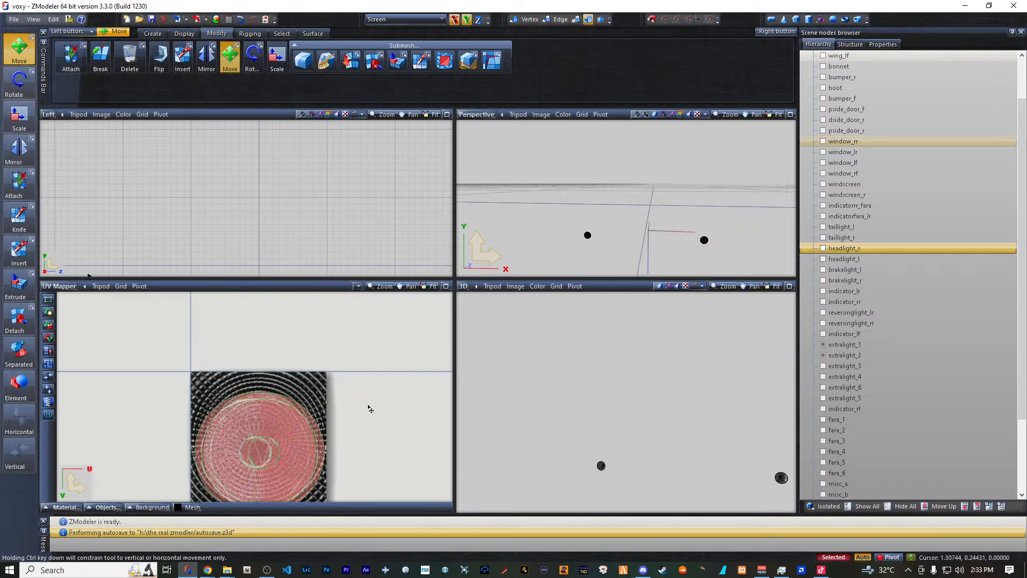
pyautogui.moveTo(319, 422); pyautogui.dragTo(307, 425)
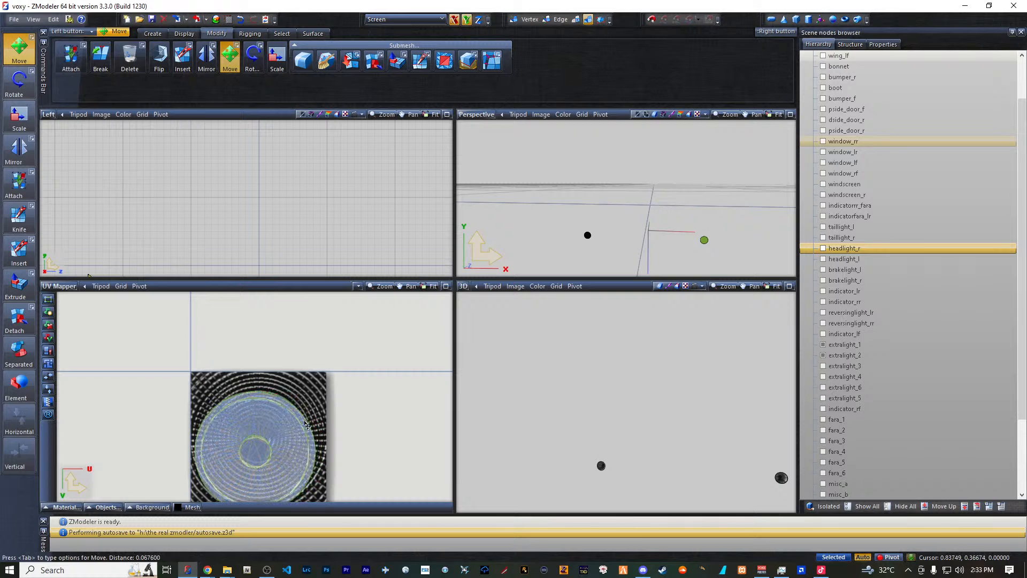
pyautogui.click(20, 115)
pyautogui.moveTo(142, 352); pyautogui.dragTo(303, 519)
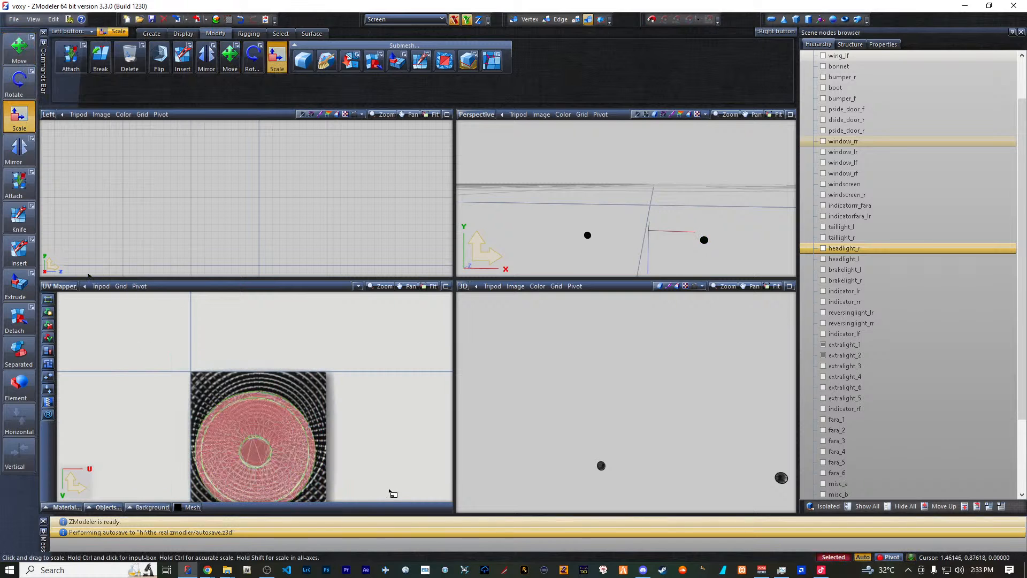
pyautogui.moveTo(388, 497); pyautogui.dragTo(367, 415, button='middle')
pyautogui.moveTo(255, 367)
pyautogui.mouseDown()
pyautogui.moveTo(266, 353)
pyautogui.moveTo(218, 370)
pyautogui.moveTo(231, 369)
pyautogui.mouseUp()
pyautogui.press('m')
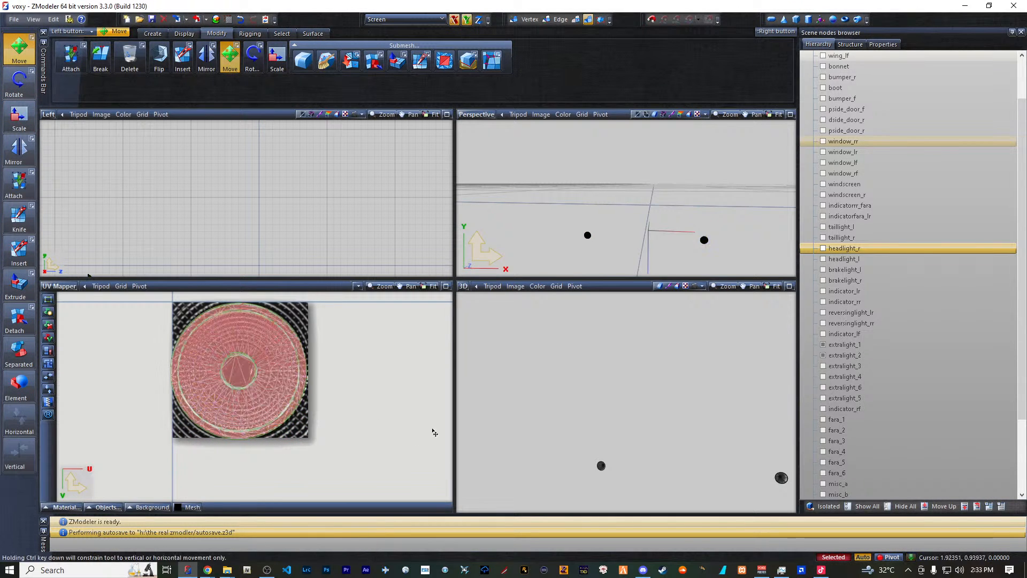
pyautogui.moveTo(404, 426); pyautogui.dragTo(405, 427)
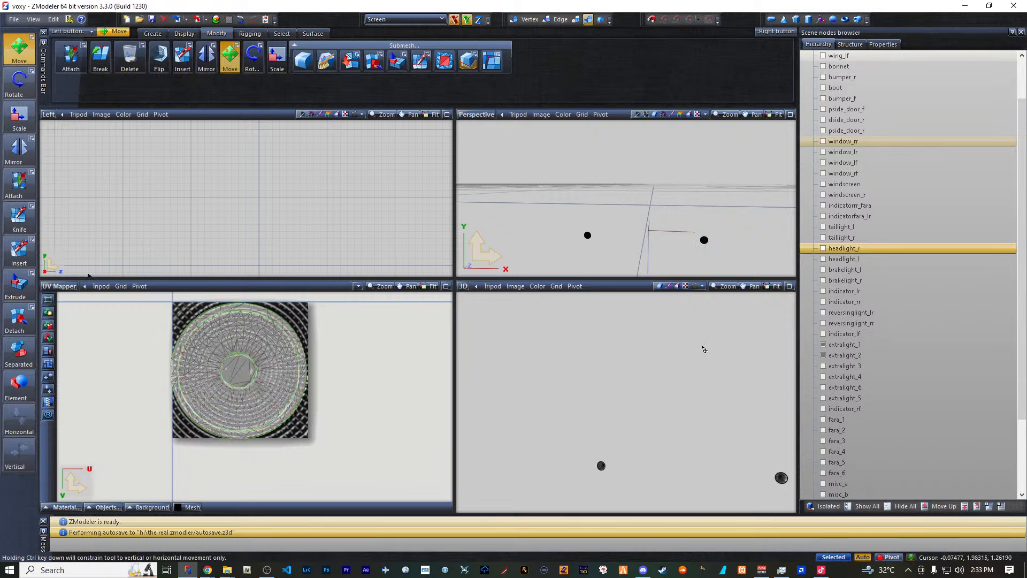
# - Examine the newly mapped texture on extralight_1 and extralight_2 in an enlarged 3D view
pyautogui.click(790, 287)
pyautogui.scroll(5, 712, 482)
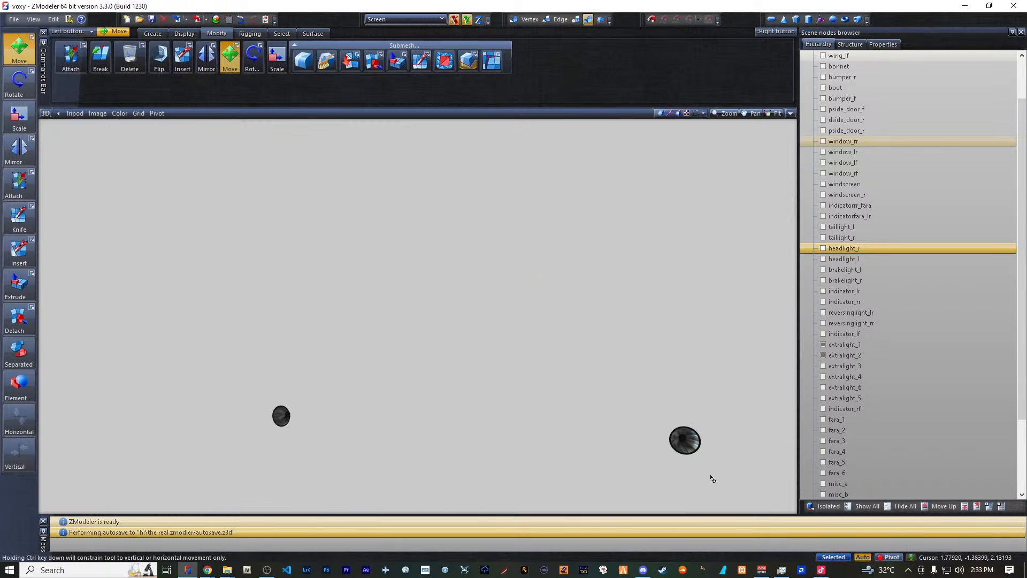
pyautogui.scroll(1, 674, 432)
pyautogui.scroll(-1, 674, 433)
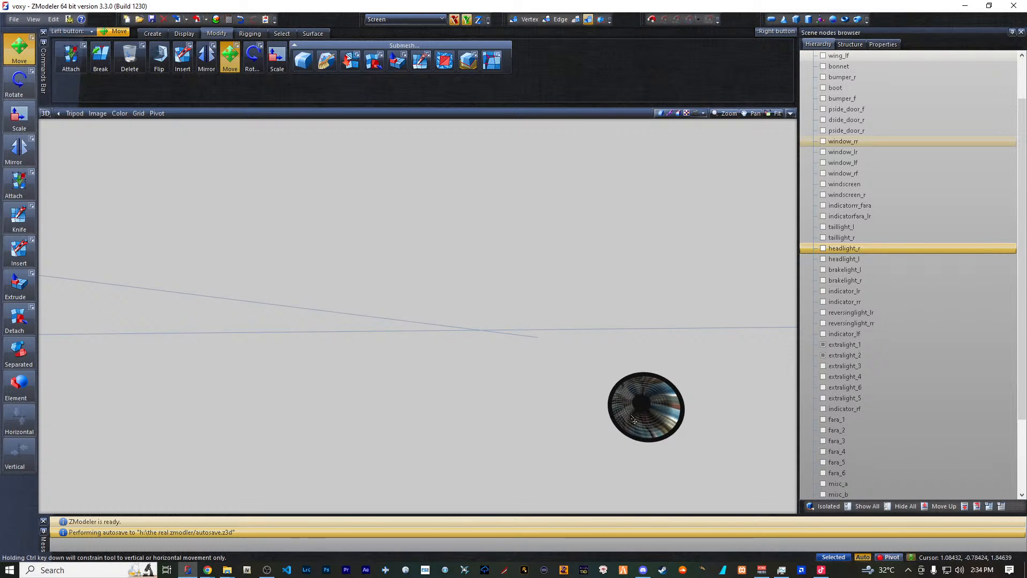
pyautogui.scroll(-3, 347, 369)
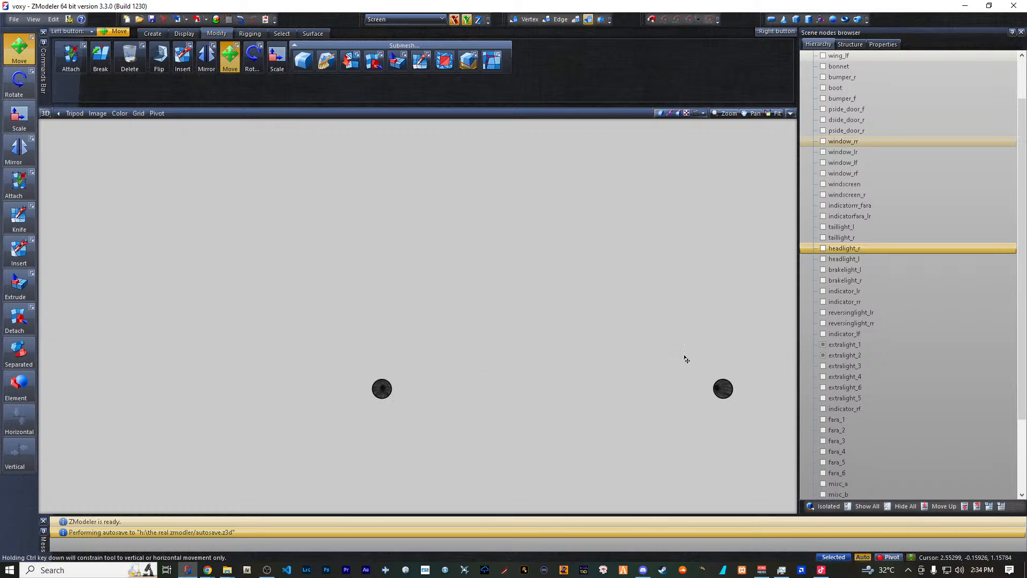
# - Hide extralight_1 and extralight_2, show and select extralight_3 and extralight_4, and enlarge the Perspective view
pyautogui.click(822, 344)
pyautogui.click(823, 355)
pyautogui.click(823, 365)
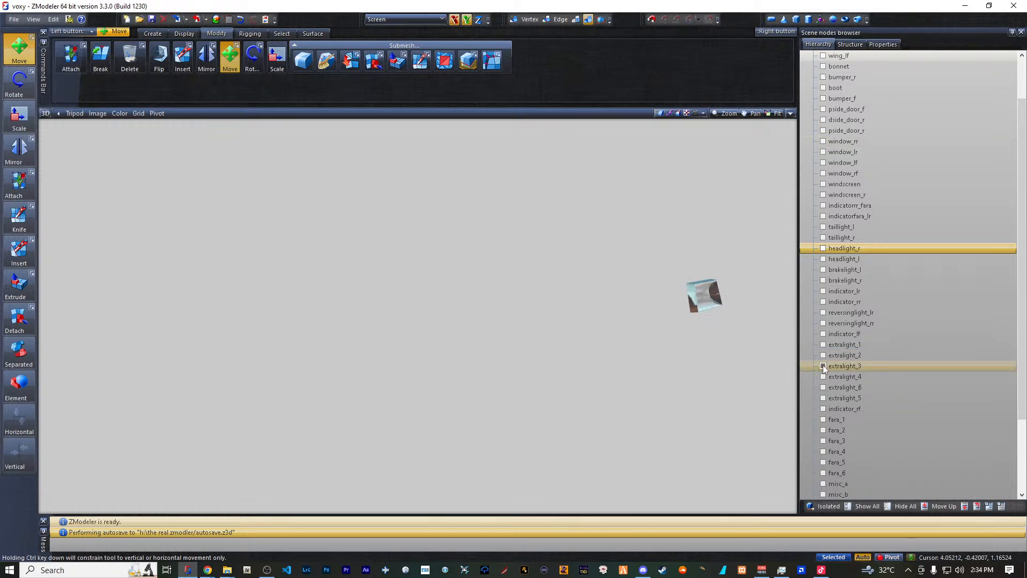
pyautogui.click(823, 376)
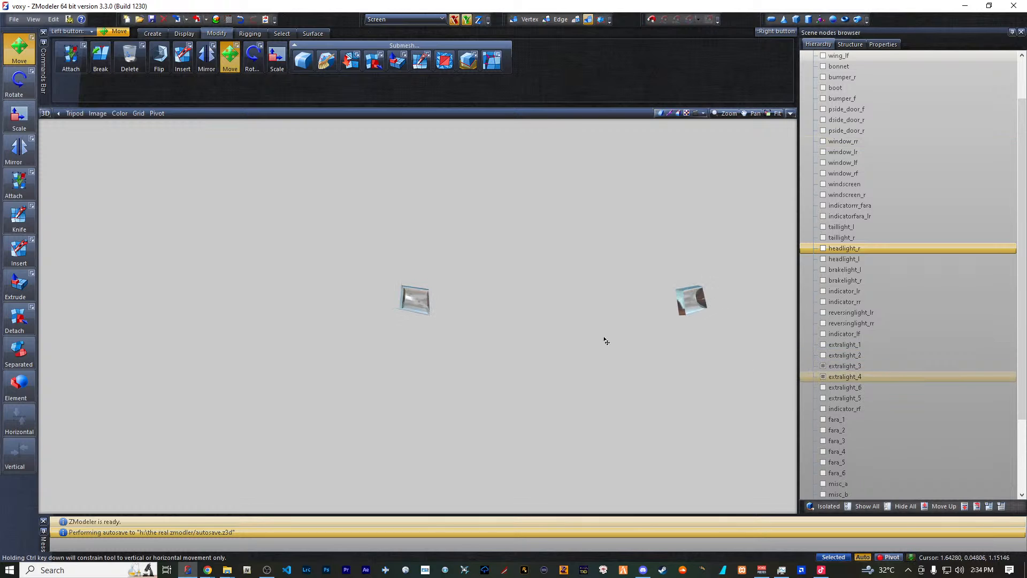
pyautogui.moveTo(605, 333); pyautogui.dragTo(594, 331, button='middle')
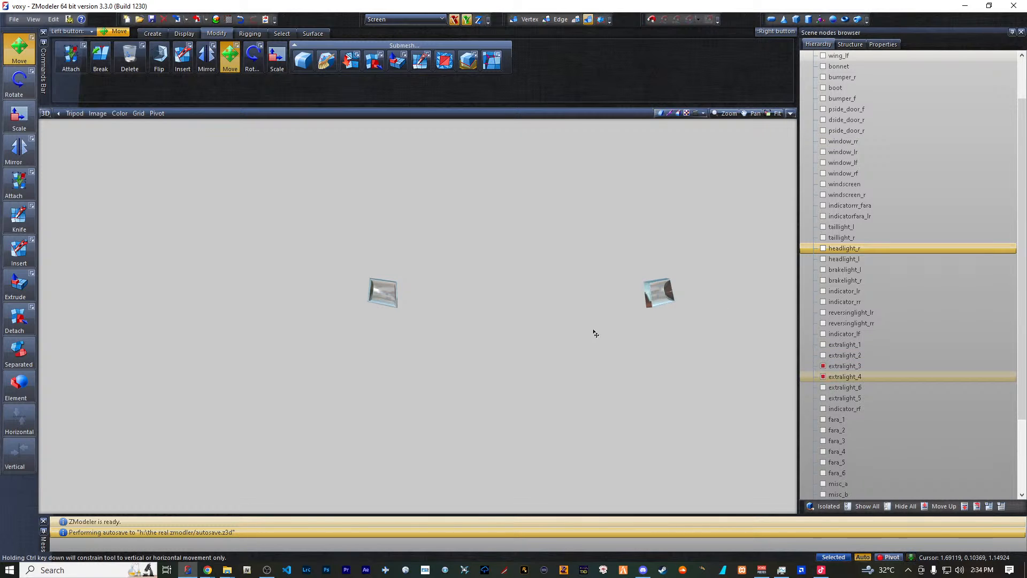
pyautogui.click(791, 112)
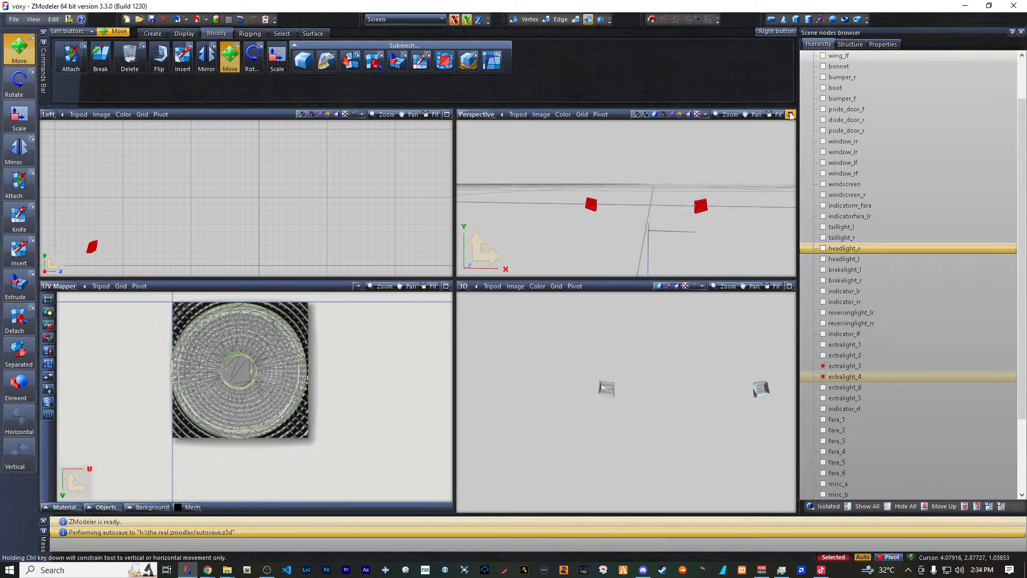
pyautogui.click(790, 113)
# - Edit the UV mapping of extralight_3 and extralight_4, forcing it onto the headlights material
pyautogui.click(312, 34)
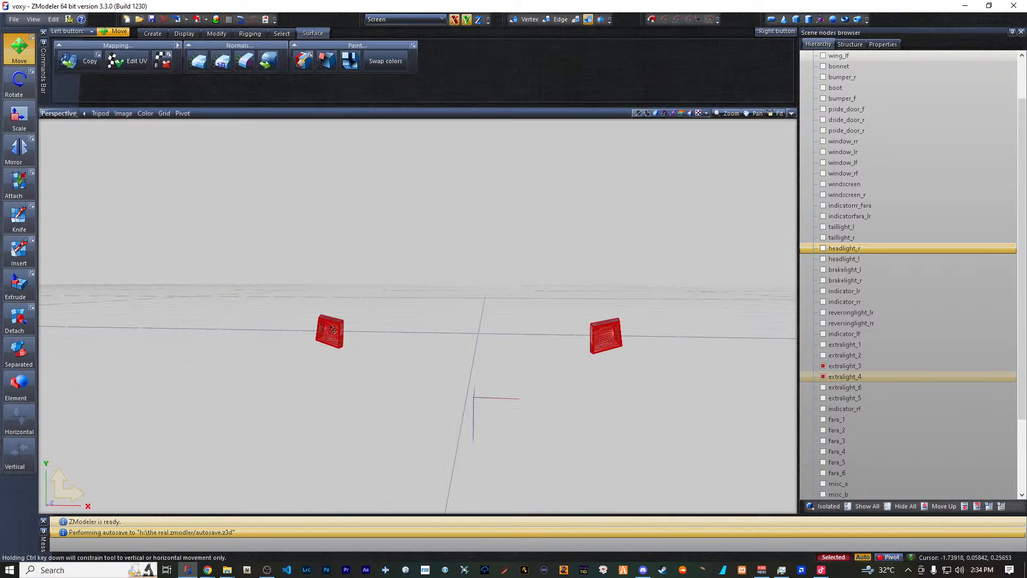
pyautogui.click(14, 53)
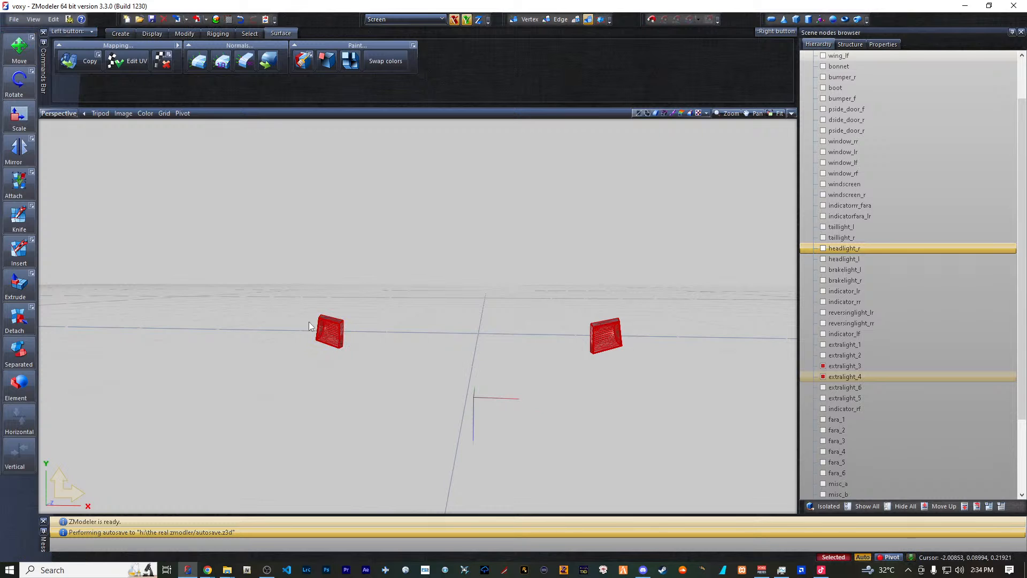
pyautogui.click(127, 60)
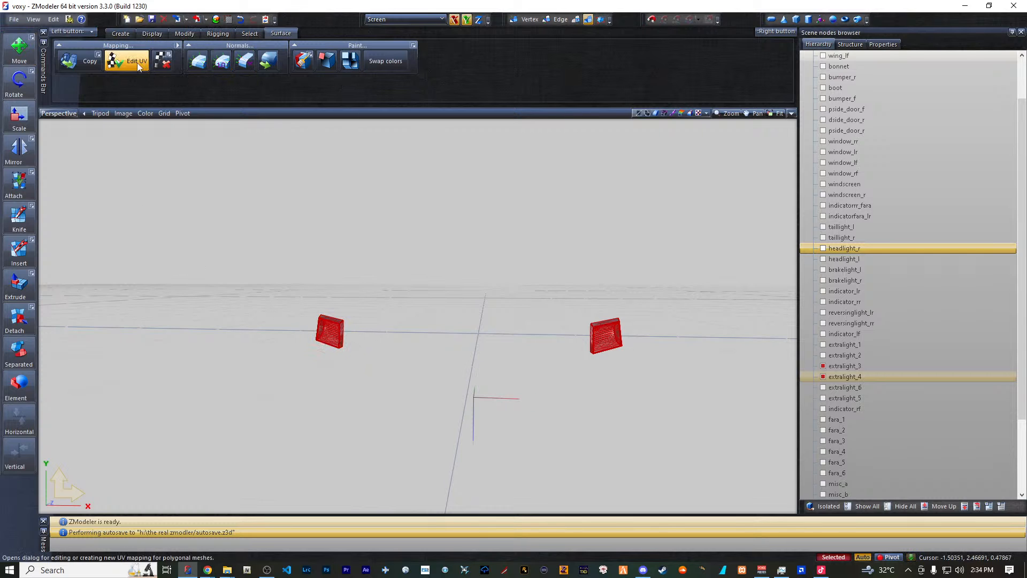
pyautogui.click(328, 336)
pyautogui.click(640, 273)
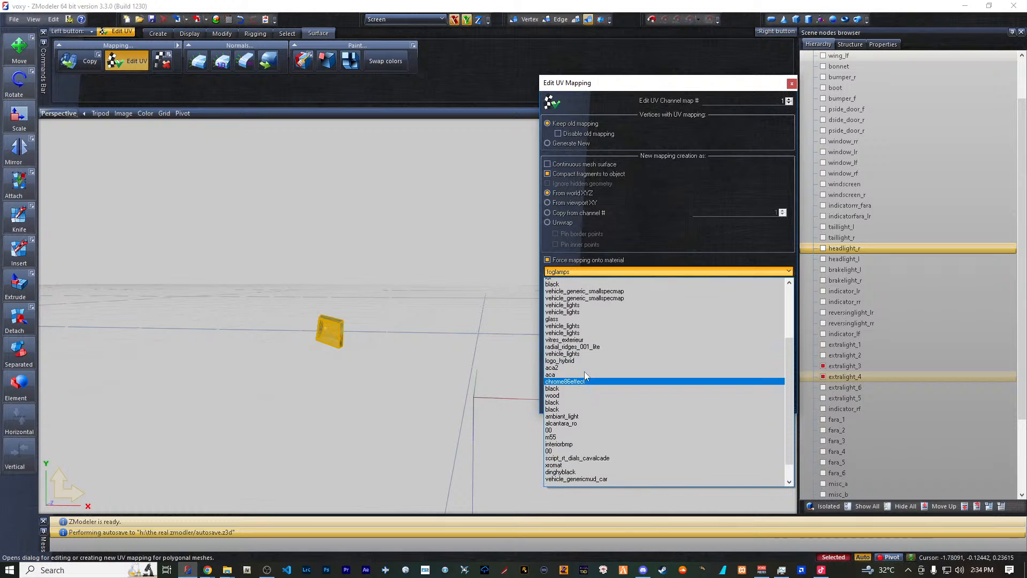
pyautogui.scroll(2, 584, 371)
pyautogui.scroll(1, 588, 375)
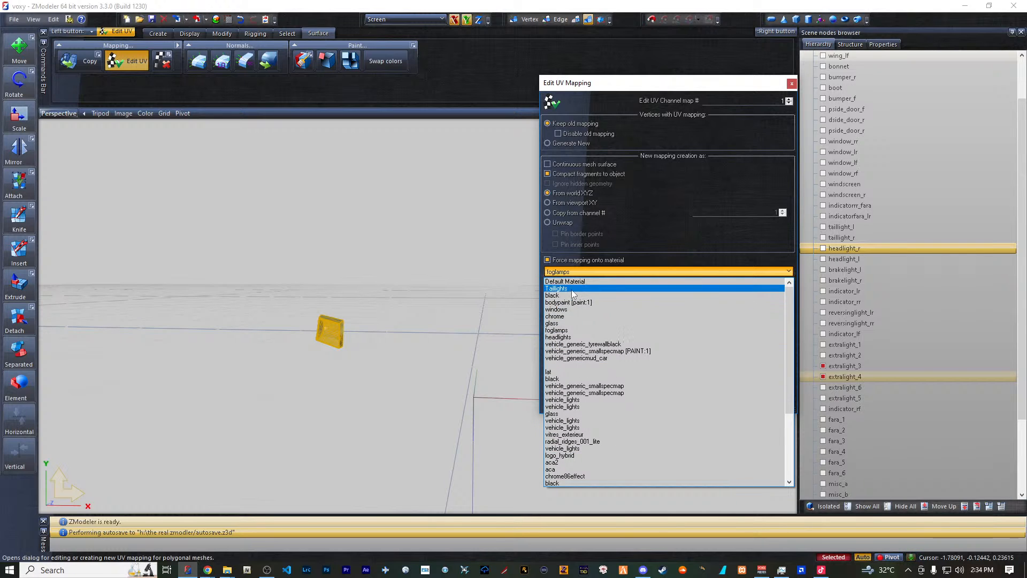
pyautogui.click(564, 337)
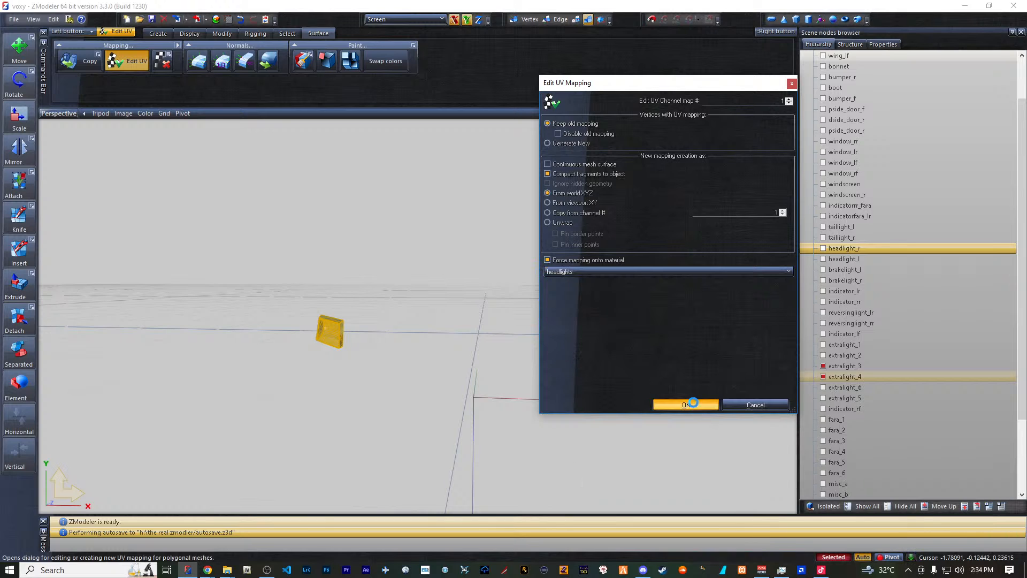
# - Apply the UV mapping to the lights, restore the four-viewport layout and display only the headlights material's mapping in the UV Mapper
pyautogui.click(693, 405)
pyautogui.click(791, 114)
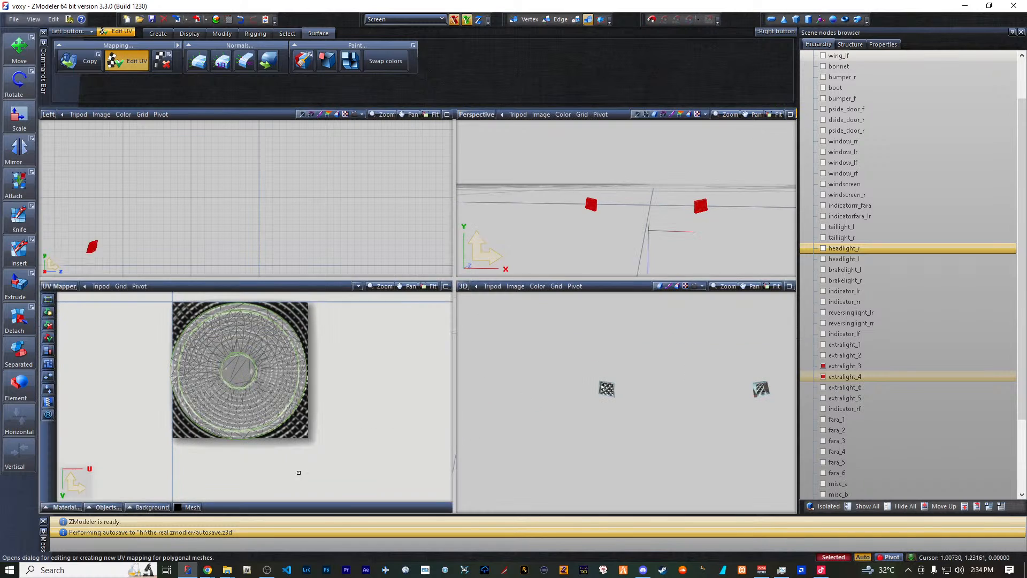
pyautogui.click(65, 507)
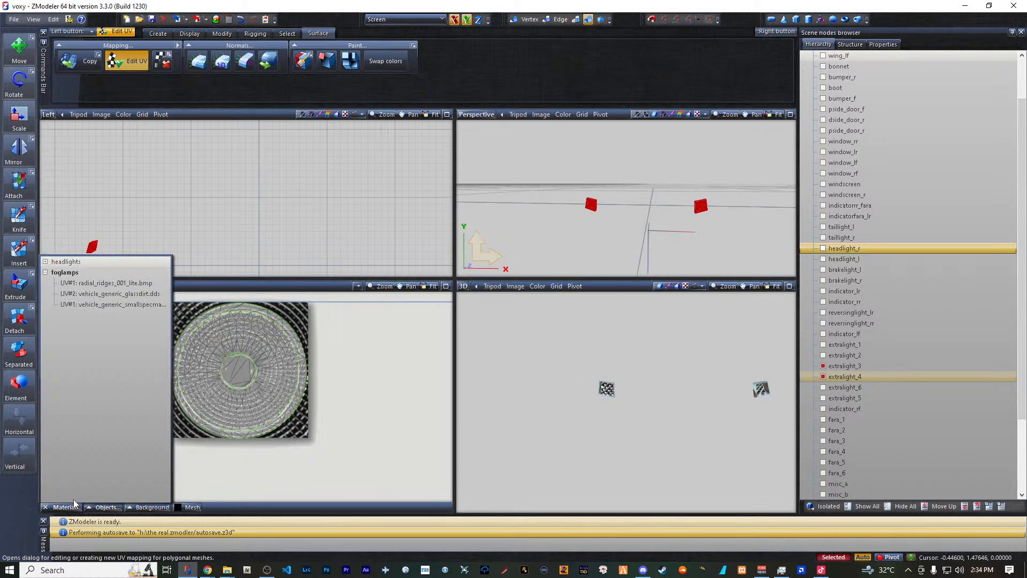
pyautogui.click(47, 273)
pyautogui.click(60, 262)
pyautogui.scroll(-2, 139, 353)
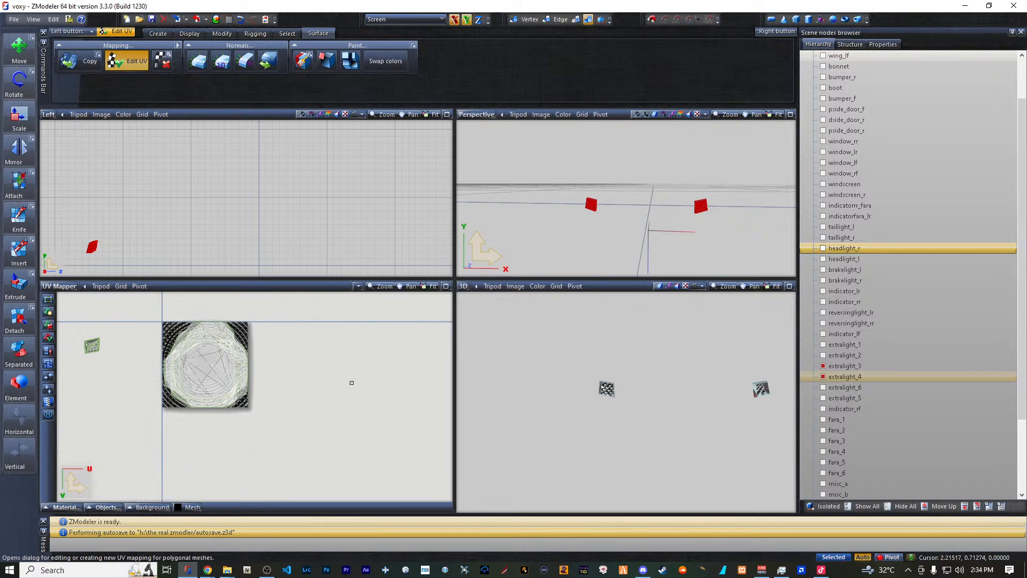
# - Edit the UV mapping of one of the two extralights and reload the UV Mapper with its island over the headlights texture
pyautogui.click(54, 286)
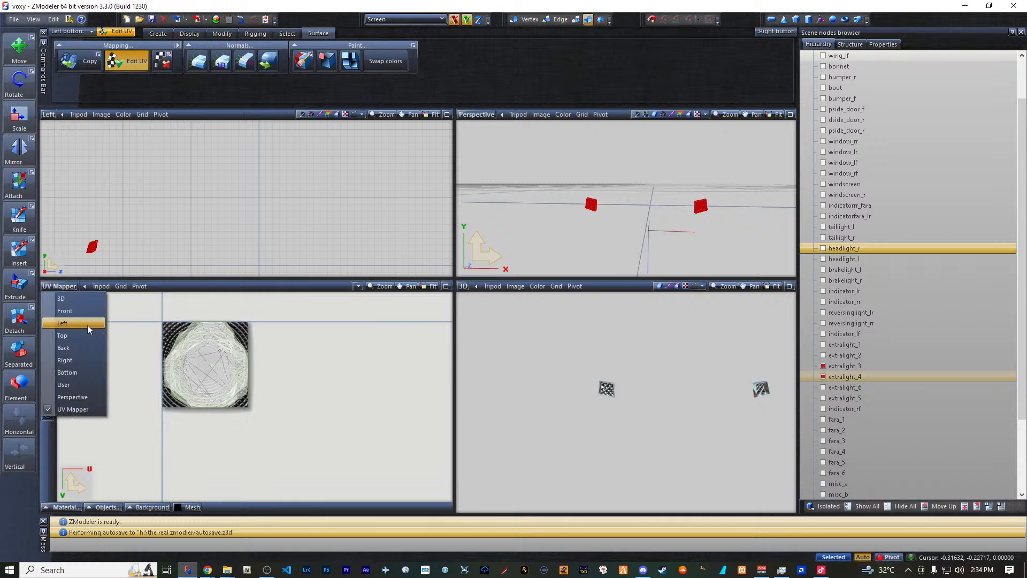
pyautogui.click(63, 323)
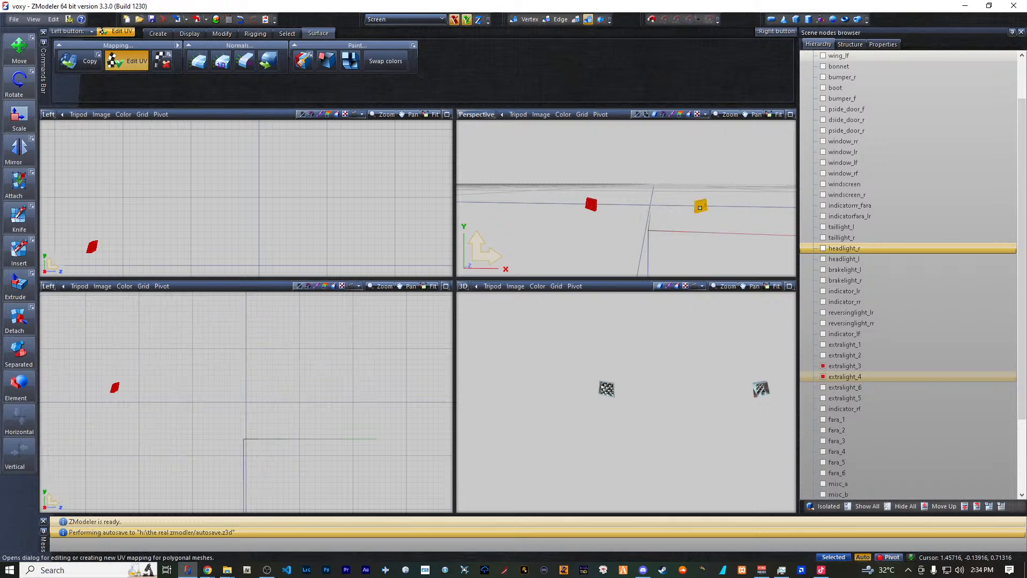
pyautogui.click(700, 207)
pyautogui.click(686, 405)
pyautogui.click(50, 286)
pyautogui.click(86, 409)
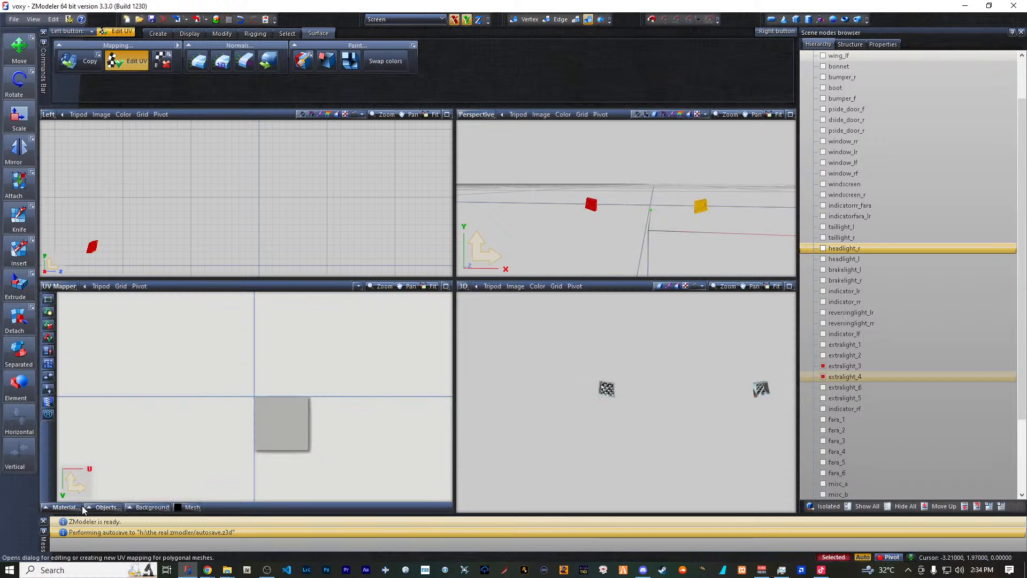
pyautogui.click(104, 507)
pyautogui.click(93, 266)
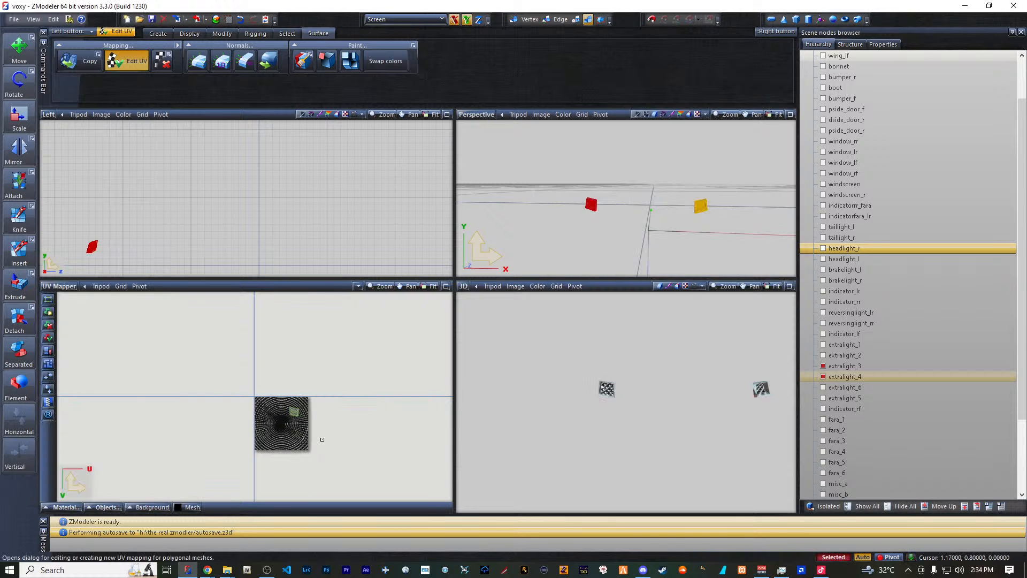
# - Try to select and move the light's UV island on the headlights texture
pyautogui.scroll(5, 313, 439)
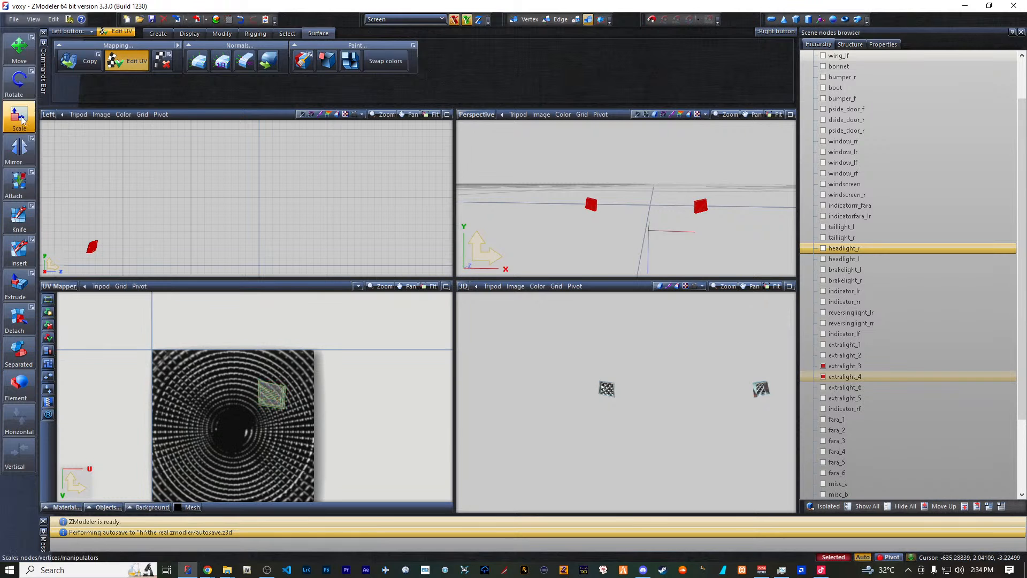
pyautogui.click(19, 48)
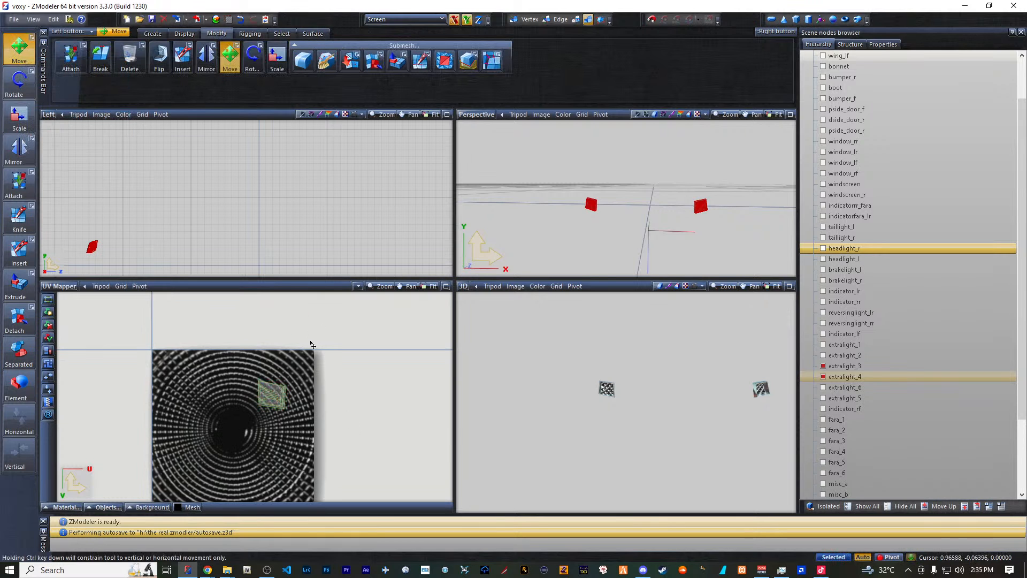
pyautogui.scroll(-10, 312, 343)
pyautogui.scroll(6, 311, 391)
pyautogui.rightClick(535, 186)
pyautogui.scroll(4, 284, 437)
pyautogui.moveTo(213, 352); pyautogui.dragTo(276, 425, button='right')
pyautogui.moveTo(246, 404); pyautogui.dragTo(235, 402)
pyautogui.moveTo(208, 396)
pyautogui.mouseDown()
pyautogui.moveTo(177, 397)
pyautogui.moveTo(263, 396)
pyautogui.mouseUp()
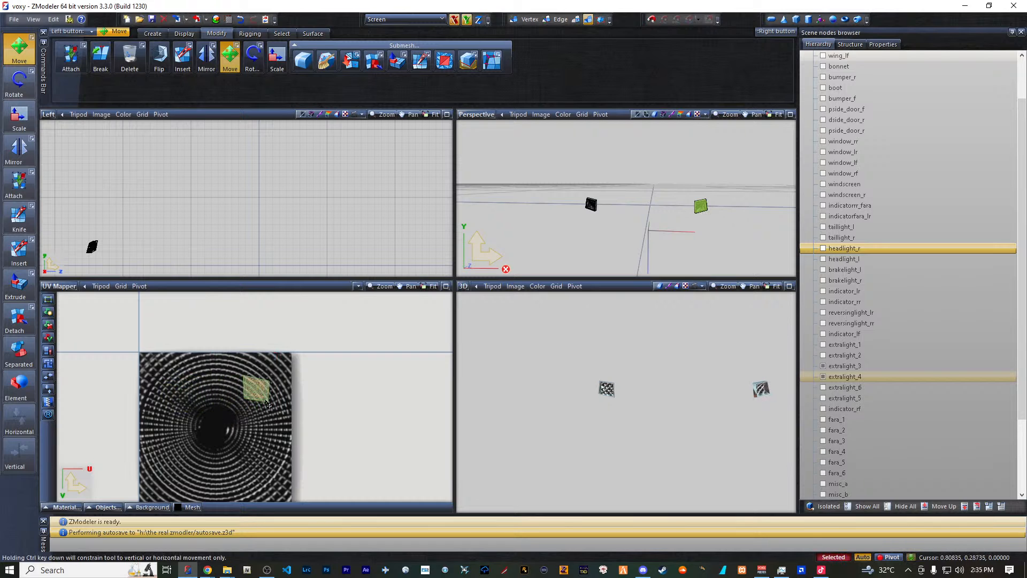
# - Pack the light's UV chart with rotation allowed, 256-pixel resolution and 4-pixel padding, and move the island toward the texture's centre
pyautogui.click(48, 365)
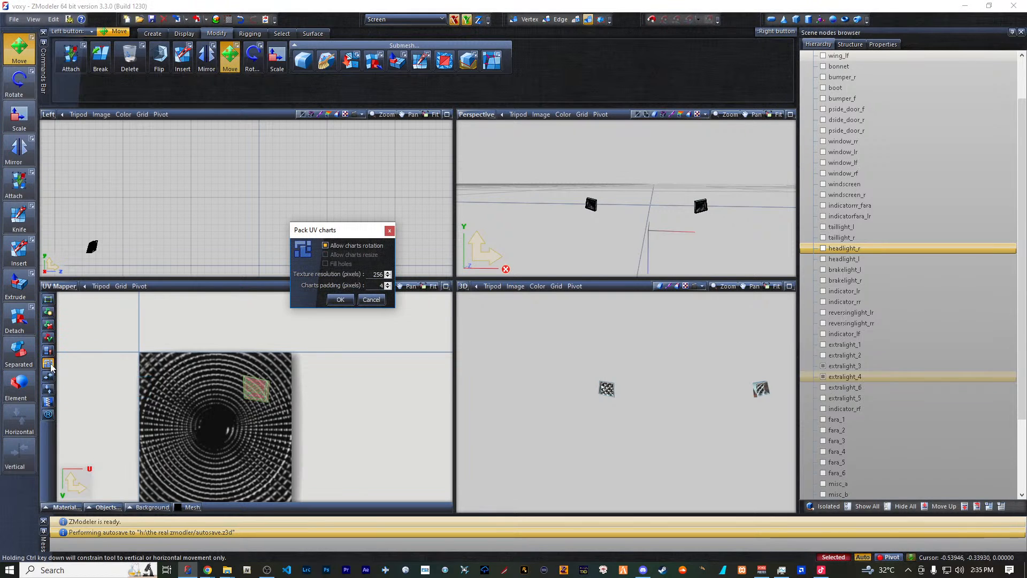
pyautogui.click(333, 308)
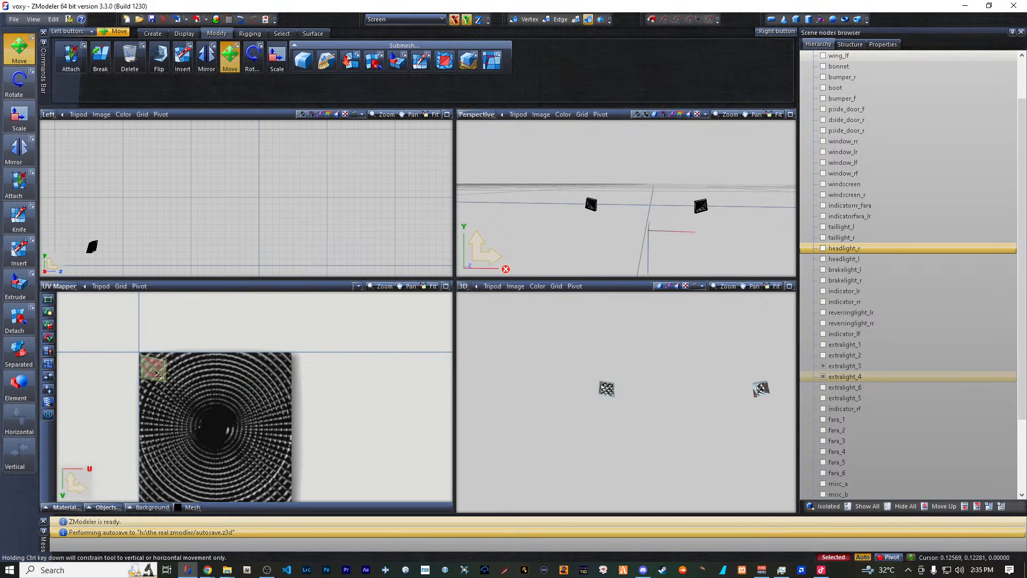
pyautogui.moveTo(125, 337); pyautogui.dragTo(221, 414)
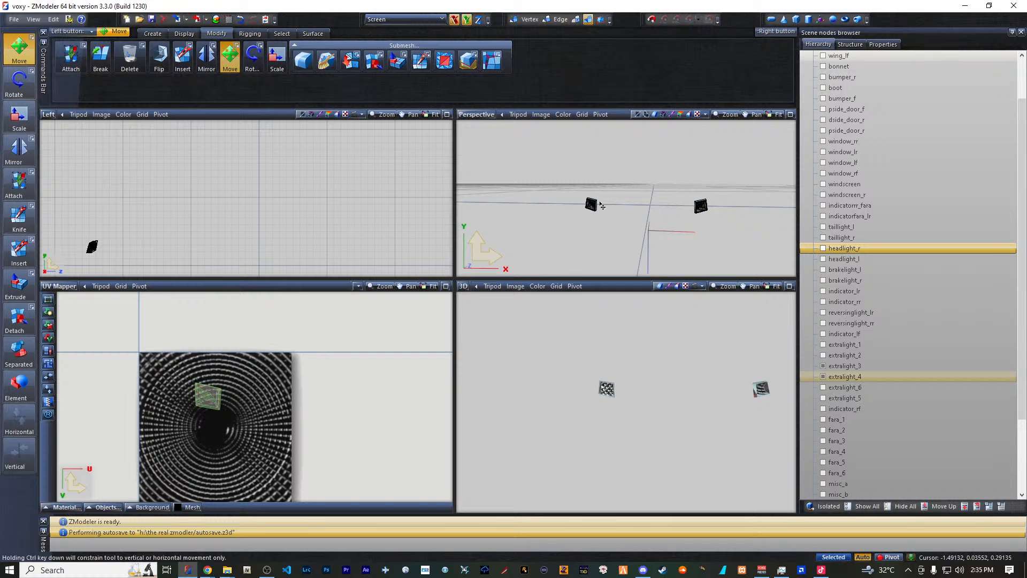
# - Select both extralights and edit the UV mapping of the other light
pyautogui.moveTo(551, 159); pyautogui.dragTo(763, 258)
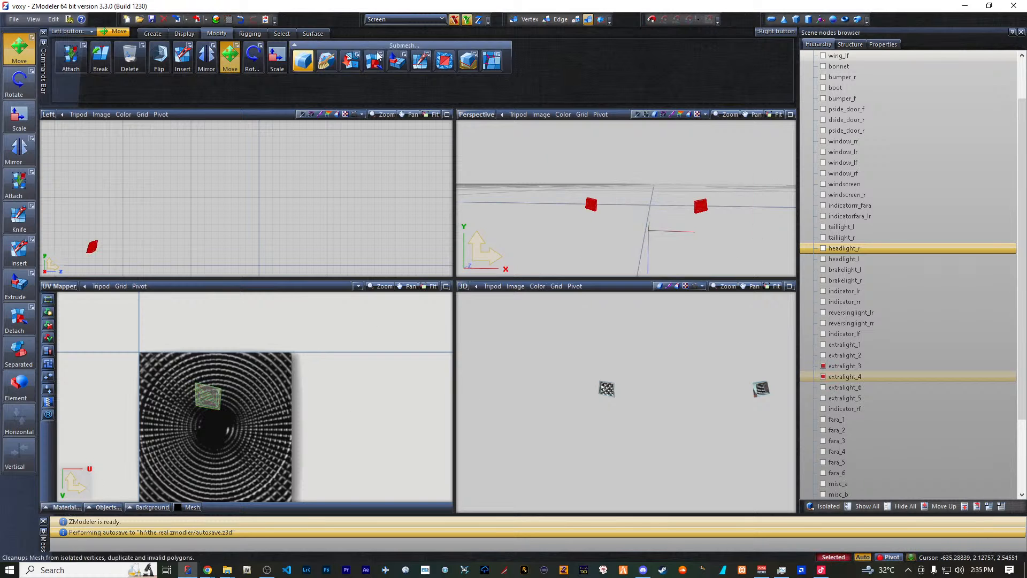
pyautogui.click(313, 33)
pyautogui.click(127, 61)
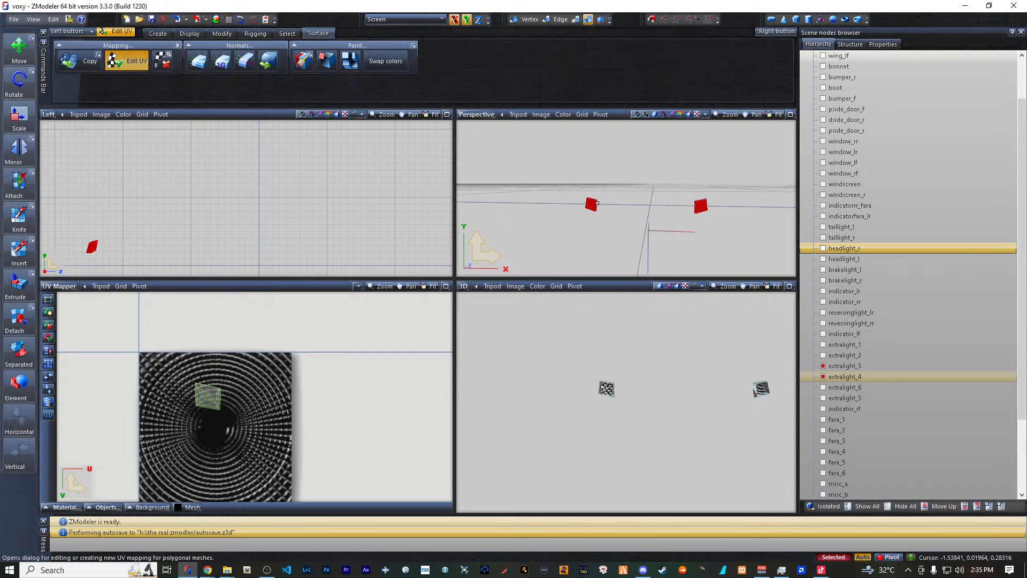
pyautogui.click(592, 206)
pyautogui.click(673, 404)
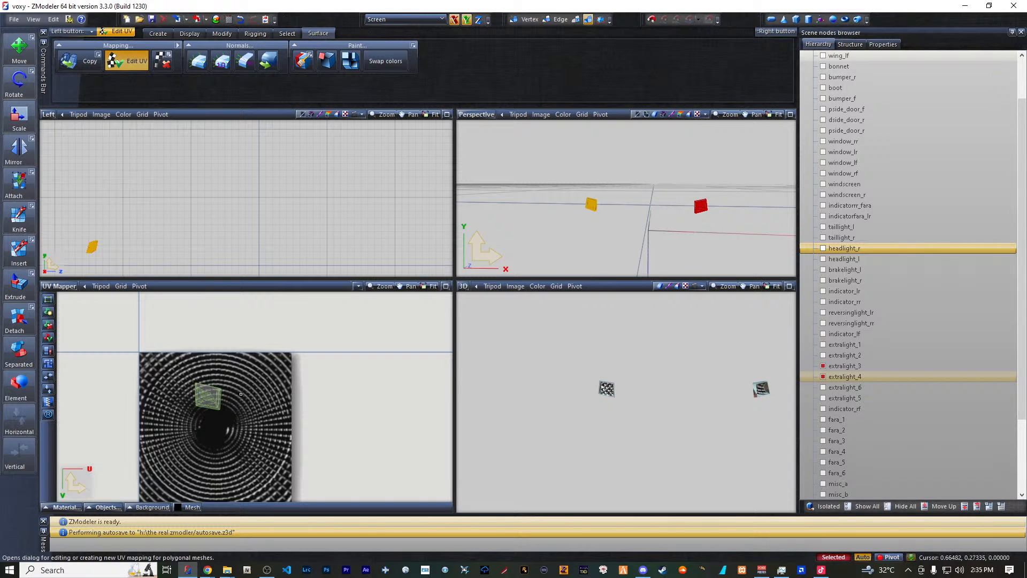
# - Pack the UV charts of both lights onto the headlights texture with the default settings
pyautogui.scroll(-2, 201, 334)
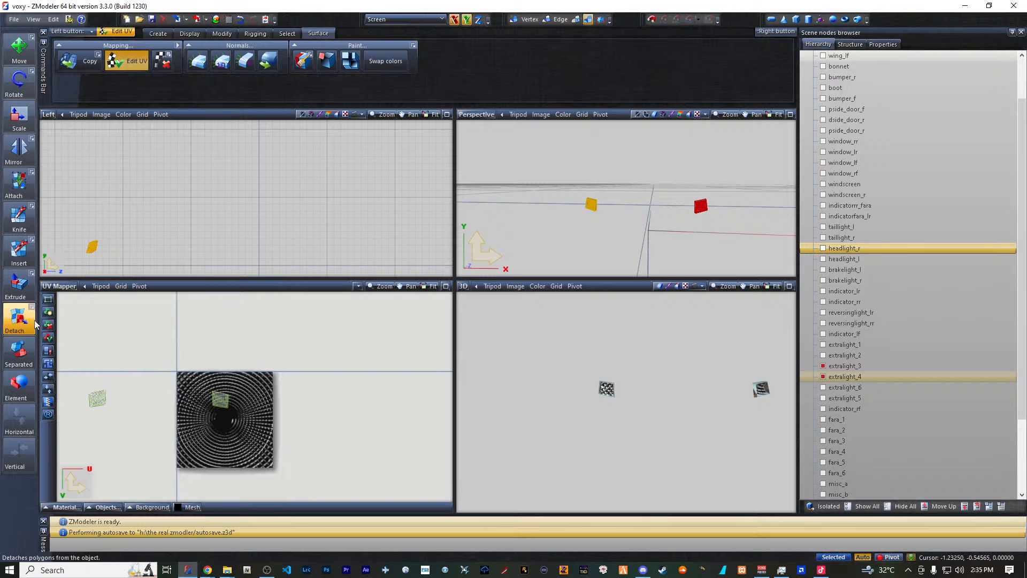
pyautogui.click(47, 363)
pyautogui.click(340, 299)
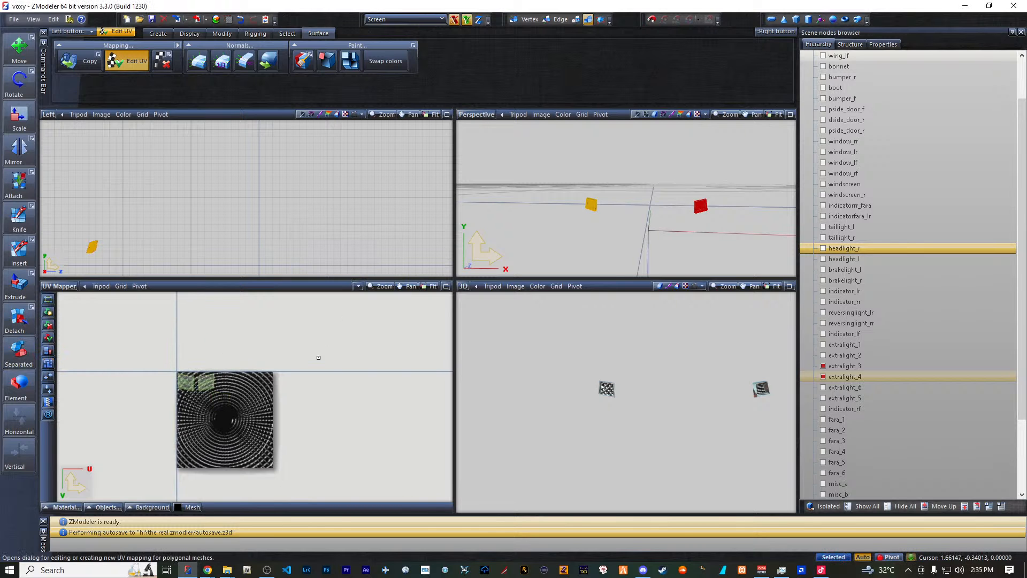
# - Move one light's UV island horizontally until it overlaps the other light's island
pyautogui.scroll(3, 213, 386)
pyautogui.rightClick(212, 380)
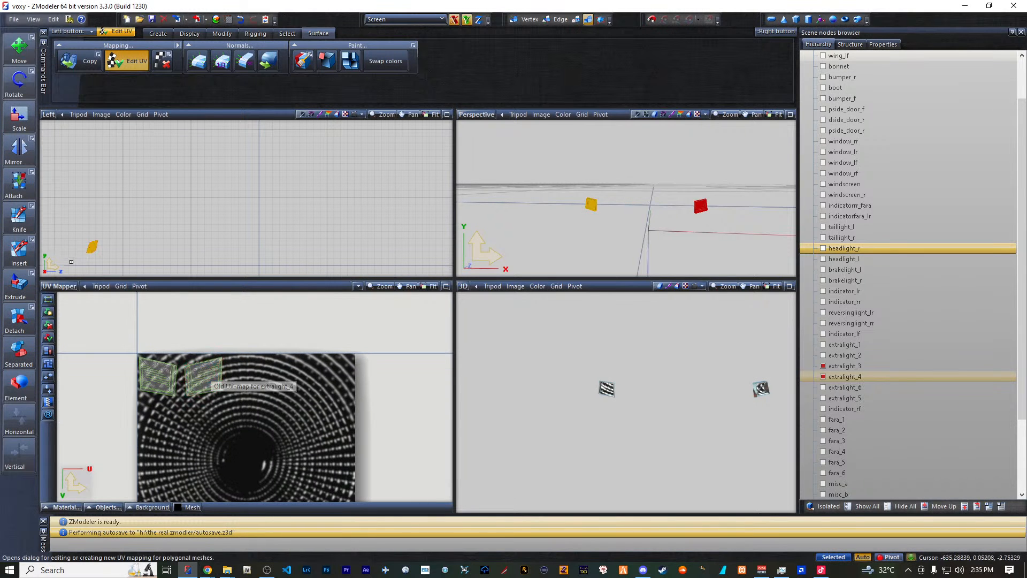
pyautogui.click(18, 48)
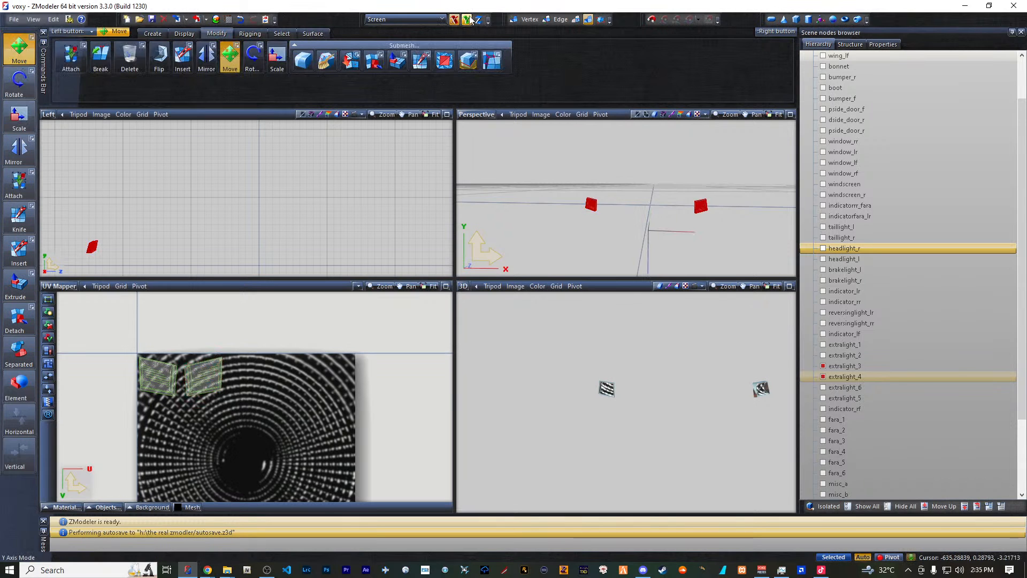
pyautogui.click(212, 378)
pyautogui.moveTo(211, 378); pyautogui.dragTo(167, 375)
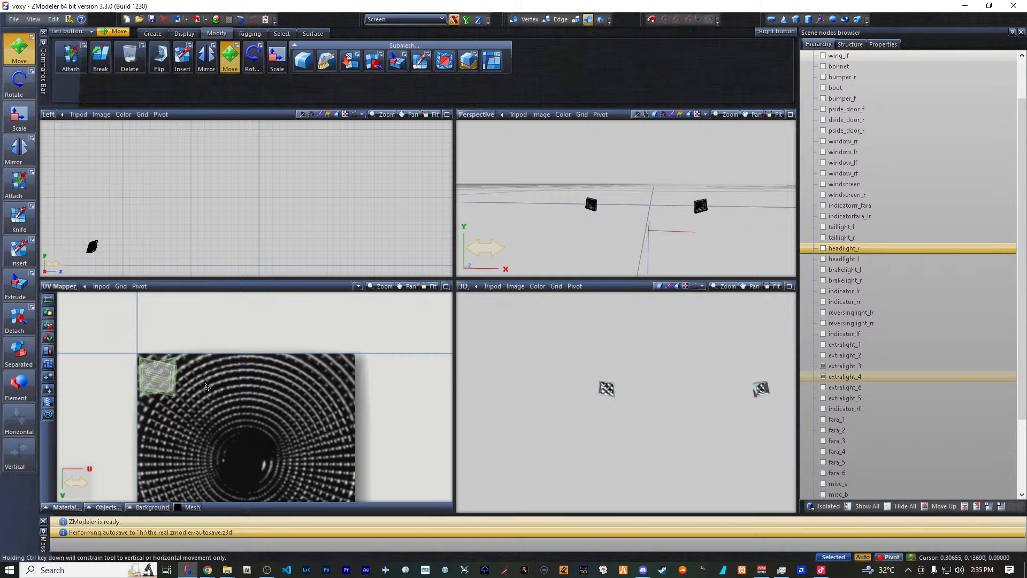
# - Select both overlapping islands and scale them horizontally across most of the texture's width
pyautogui.moveTo(135, 339); pyautogui.dragTo(230, 437)
pyautogui.moveTo(160, 385); pyautogui.dragTo(155, 197)
pyautogui.click(19, 115)
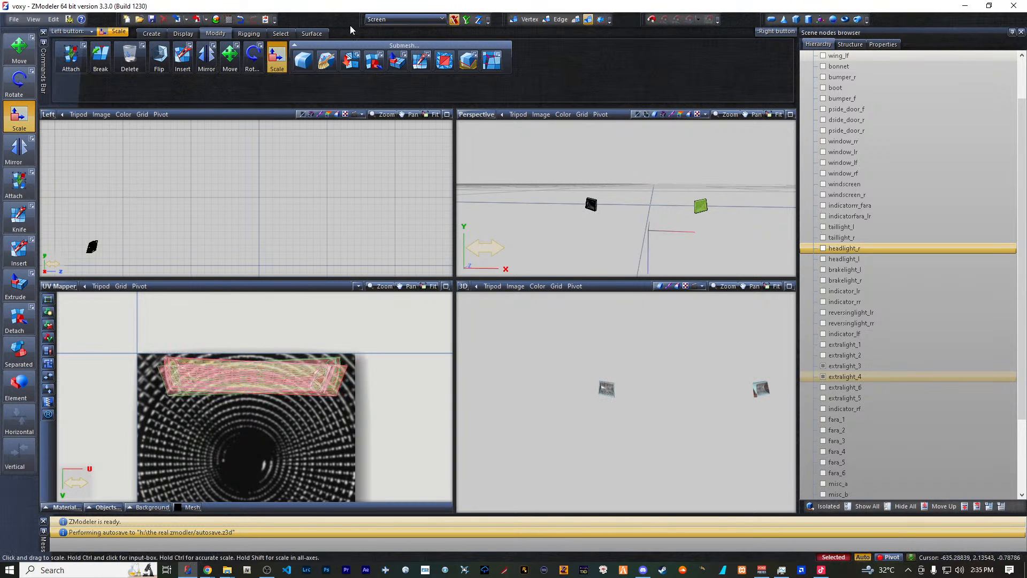
# - Scale the overlapping islands along the Y axis only to cover most of the texture's height, and deselect them
pyautogui.click(466, 20)
pyautogui.click(454, 22)
pyautogui.moveTo(269, 372); pyautogui.dragTo(294, 208)
pyautogui.moveTo(343, 428); pyautogui.dragTo(344, 335, button='middle')
pyautogui.moveTo(284, 365); pyautogui.dragTo(283, 357)
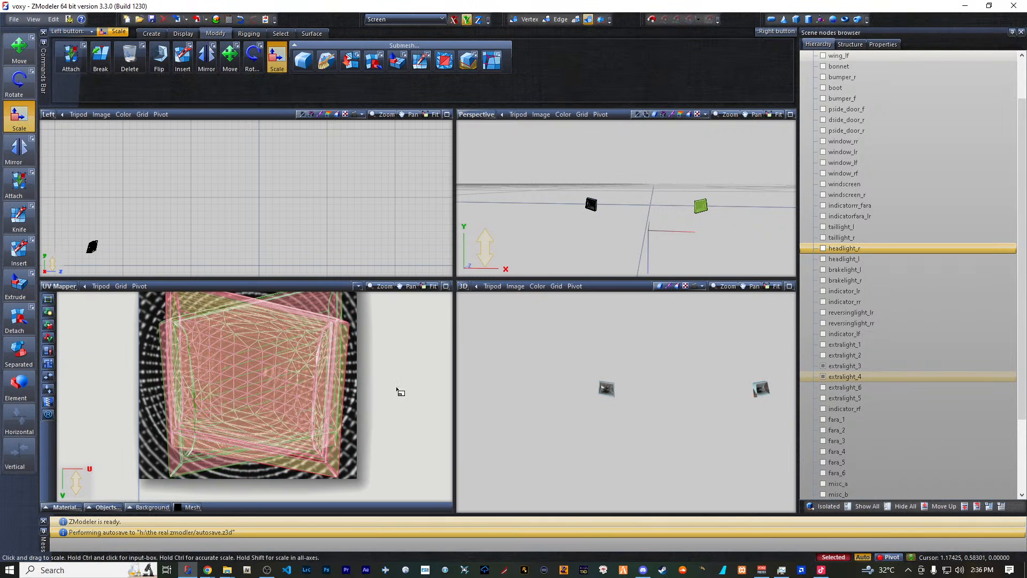
pyautogui.click(419, 368)
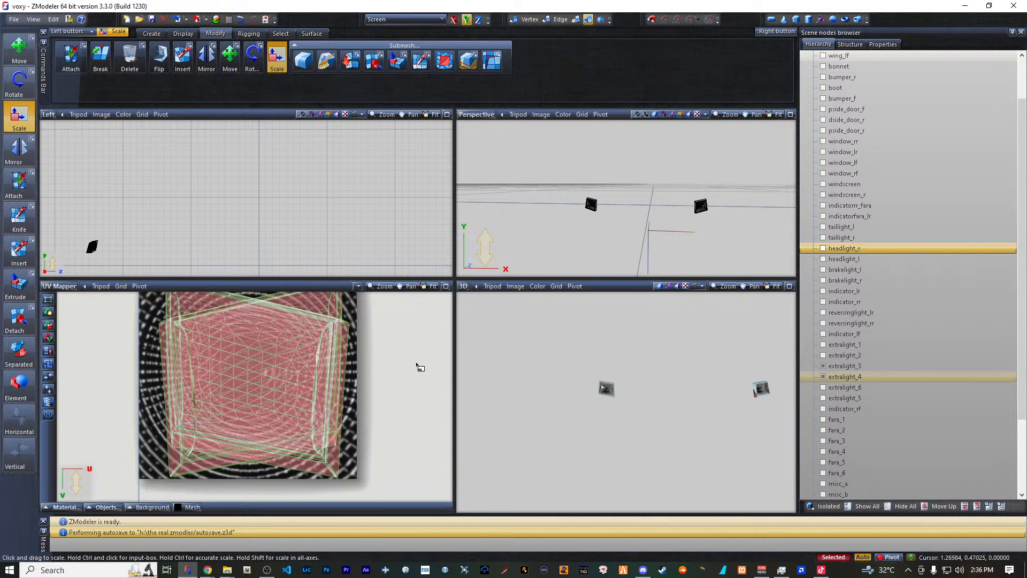
pyautogui.click(417, 383)
# - Examine the new texture mapping on extralight_3 and extralight_4 from several angles in the 3D view
pyautogui.scroll(1, 598, 396)
pyautogui.moveTo(597, 396); pyautogui.dragTo(656, 387, button='middle')
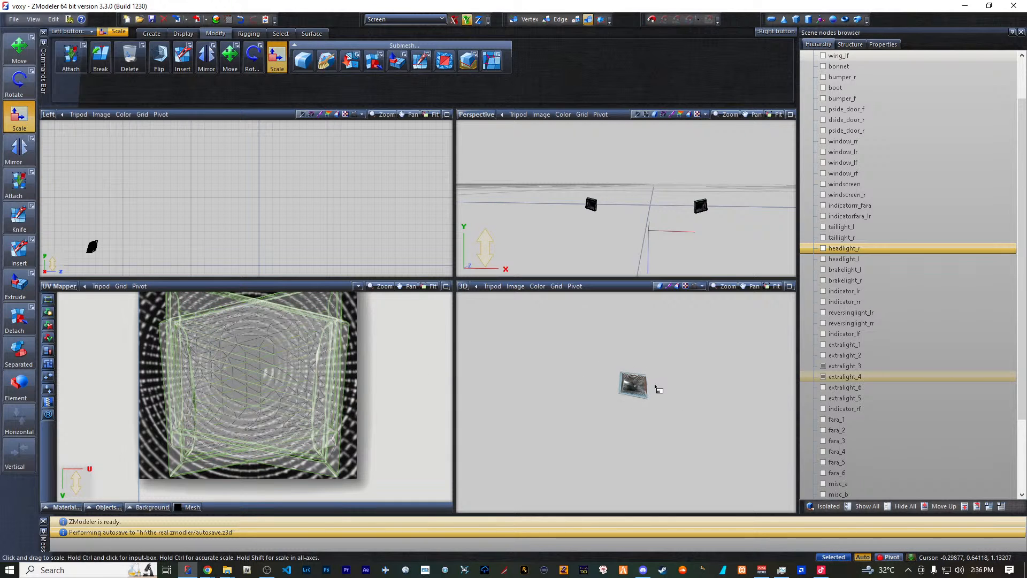
pyautogui.scroll(-1, 656, 387)
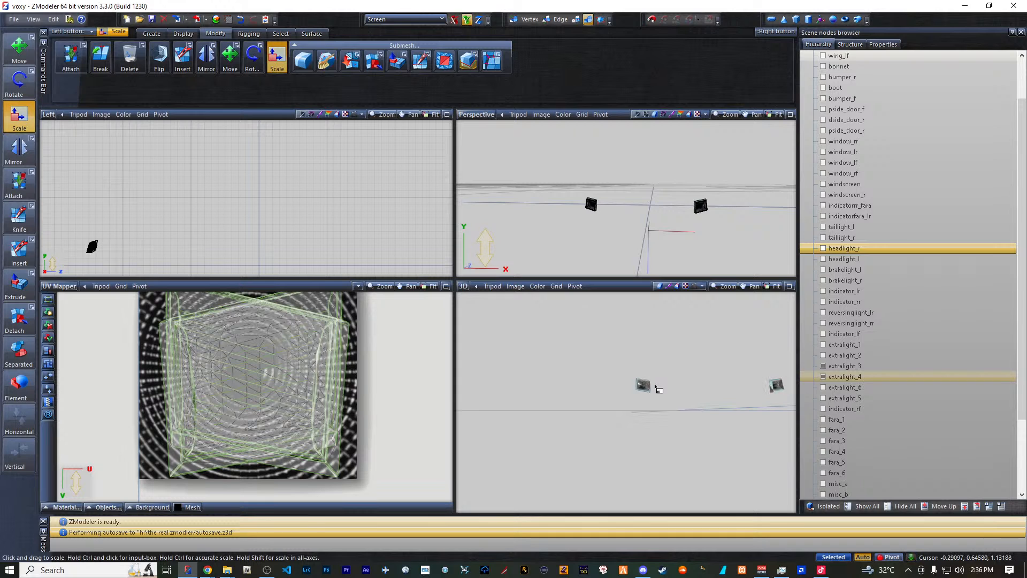
pyautogui.moveTo(692, 386); pyautogui.dragTo(649, 387, button='middle')
pyautogui.scroll(1, 649, 387)
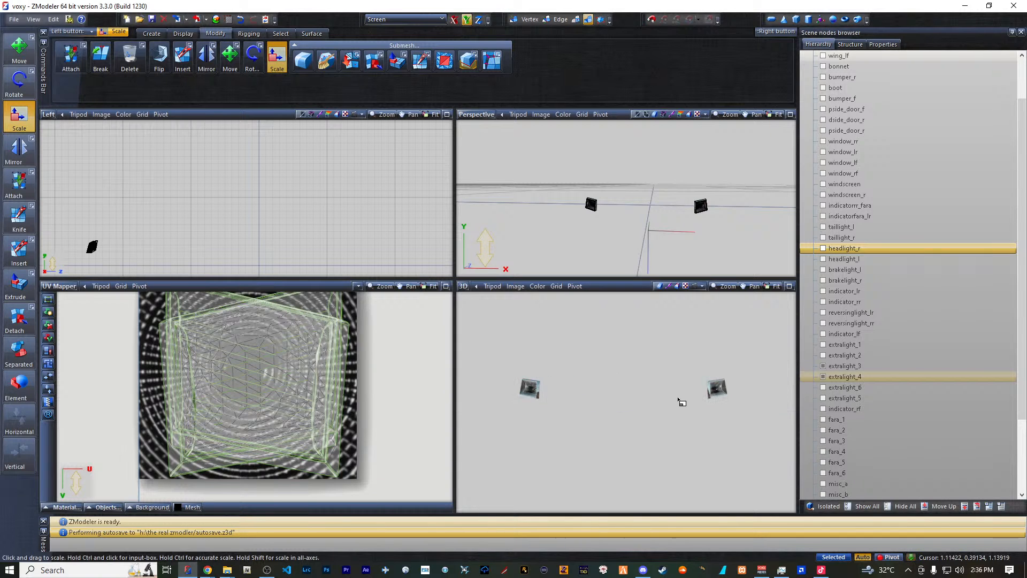
pyautogui.click(18, 119)
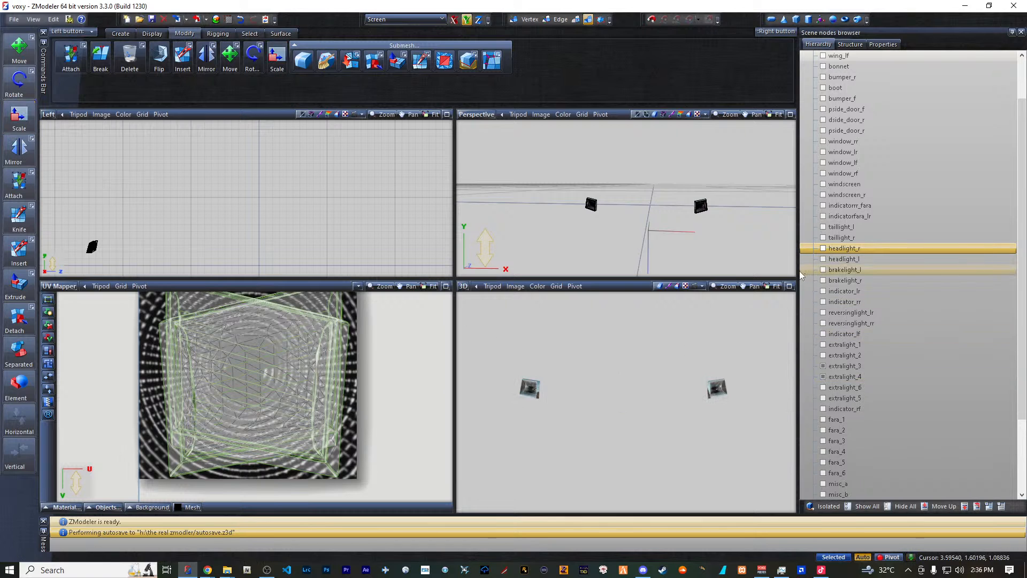
pyautogui.moveTo(765, 441); pyautogui.dragTo(720, 441, button='middle')
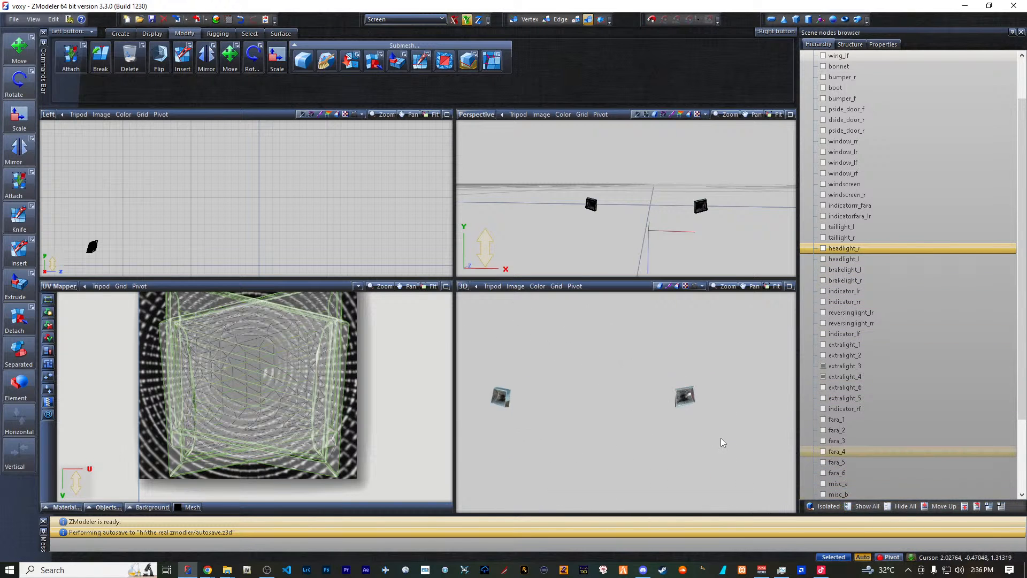
# - Show all parts, clear the selection and examine the textured front lights on the complete car
pyautogui.click(856, 507)
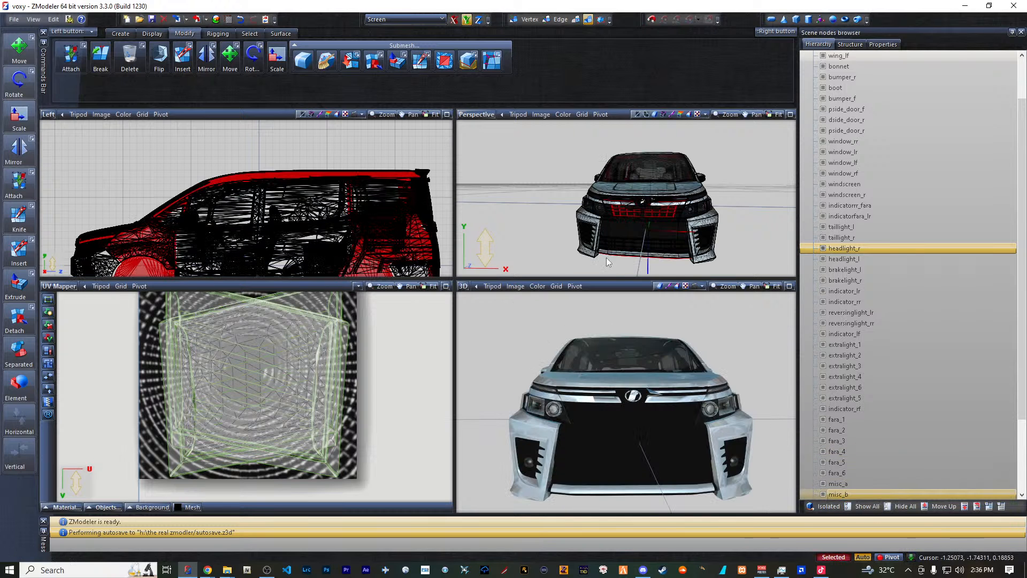
pyautogui.click(544, 227)
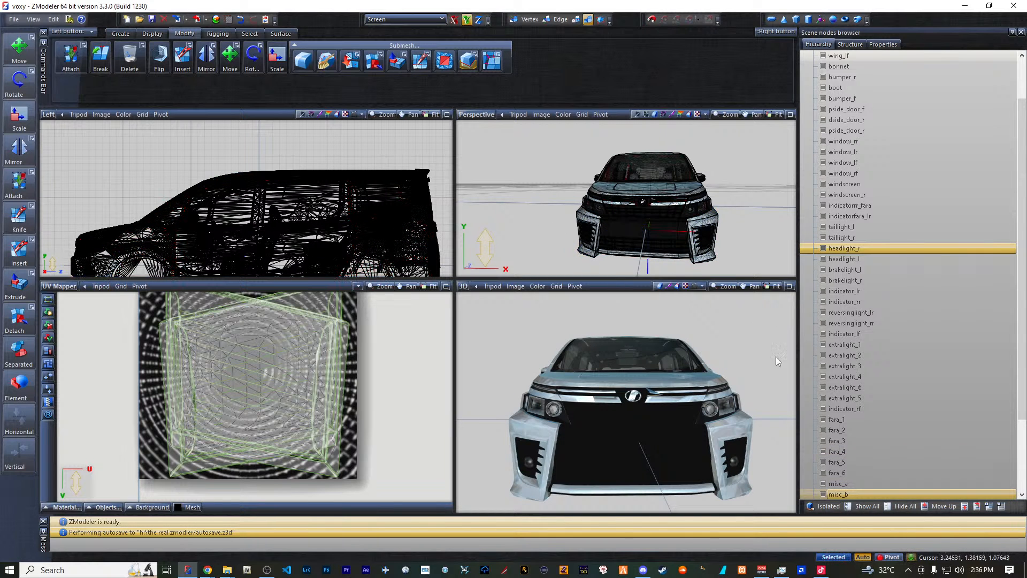
pyautogui.scroll(4, 761, 431)
pyautogui.moveTo(717, 393); pyautogui.dragTo(704, 389, button='middle')
pyautogui.scroll(1, 551, 397)
pyautogui.moveTo(551, 397); pyautogui.dragTo(552, 402, button='middle')
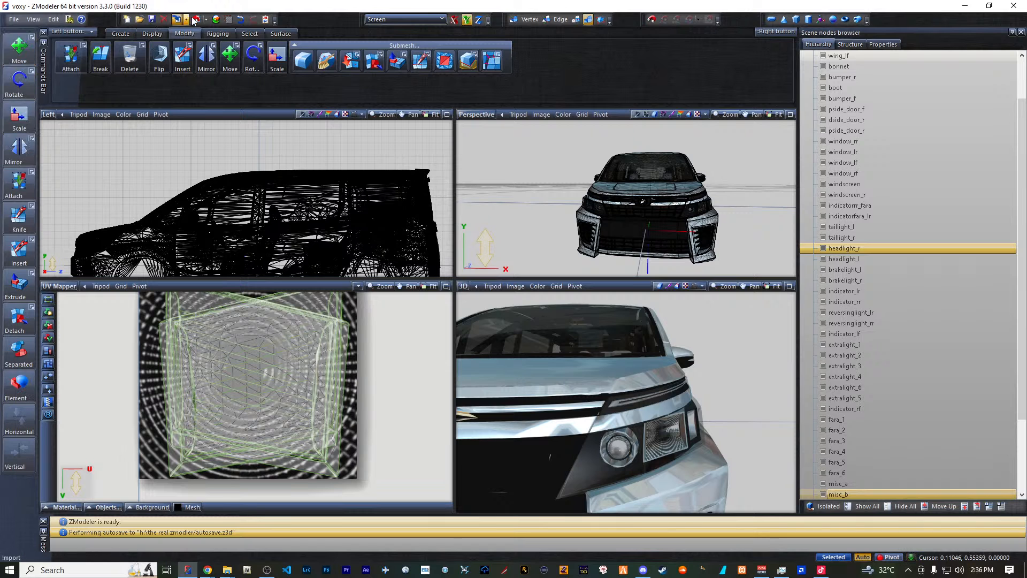
# - Open and close the Material Browser, and hide all parts of the model
pyautogui.click(216, 20)
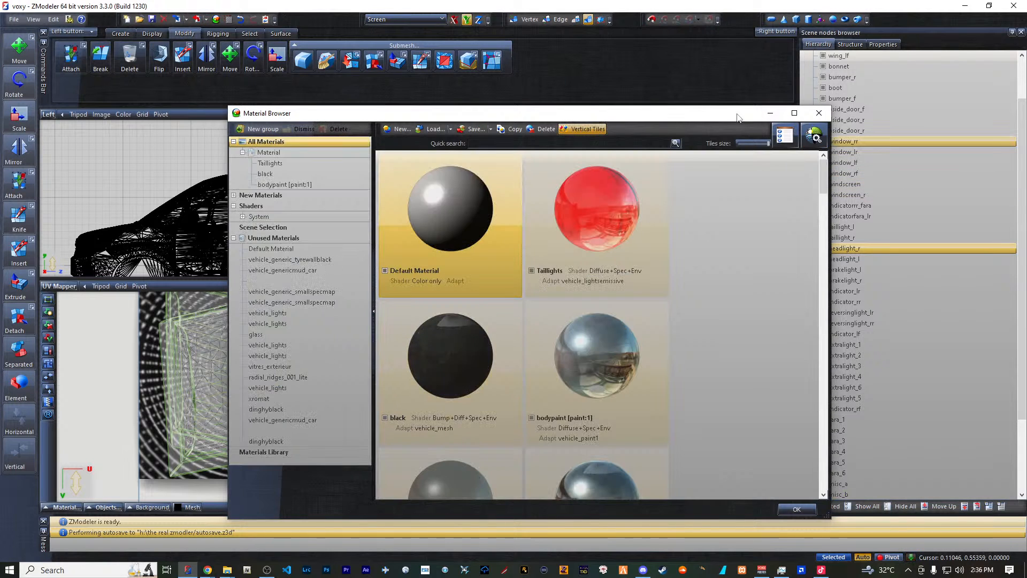
pyautogui.click(818, 113)
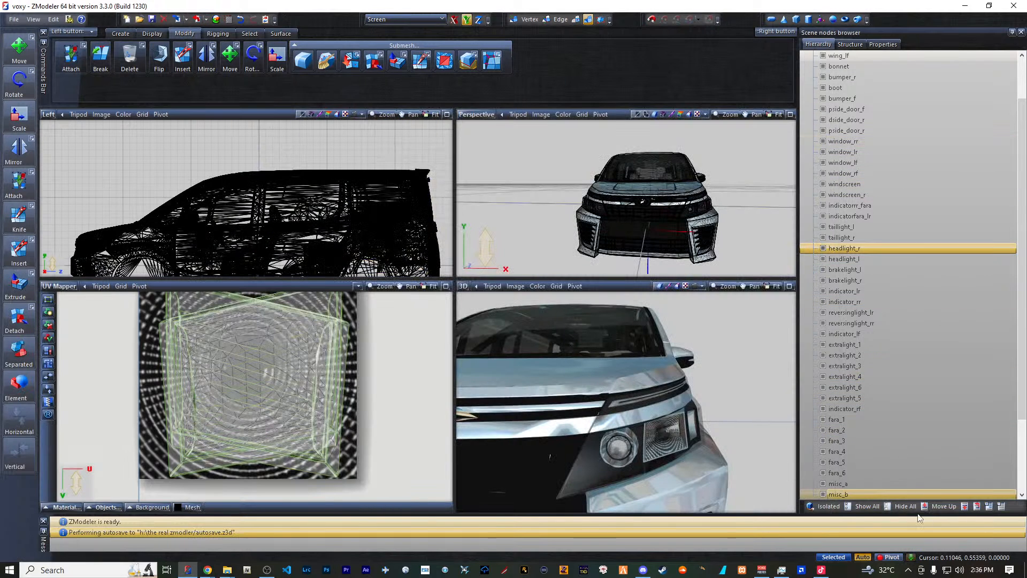
pyautogui.click(903, 506)
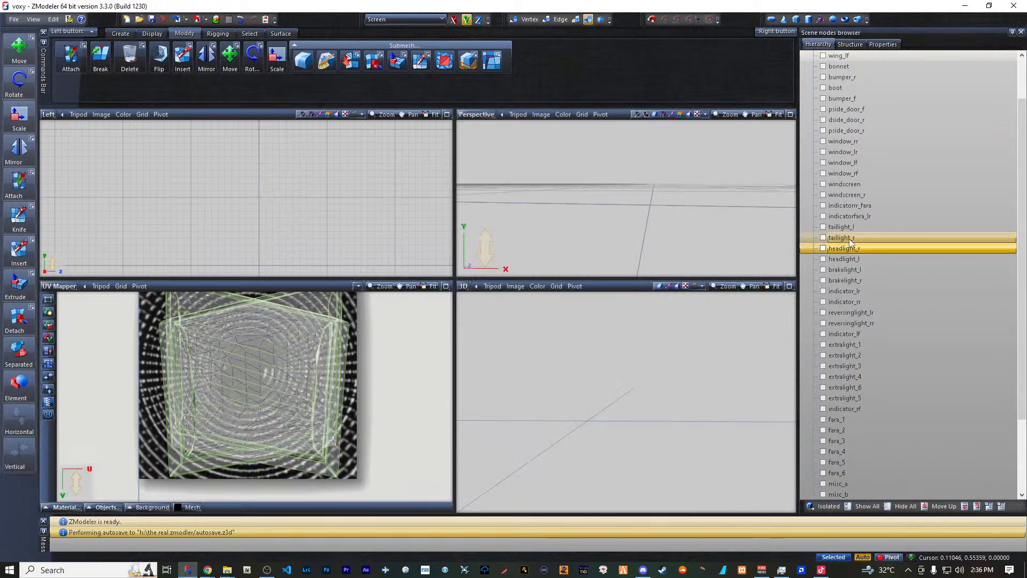
# - Make only the extralight_3 and extralight_4 parts visible
pyautogui.click(822, 377)
pyautogui.click(823, 388)
pyautogui.scroll(-3, 633, 394)
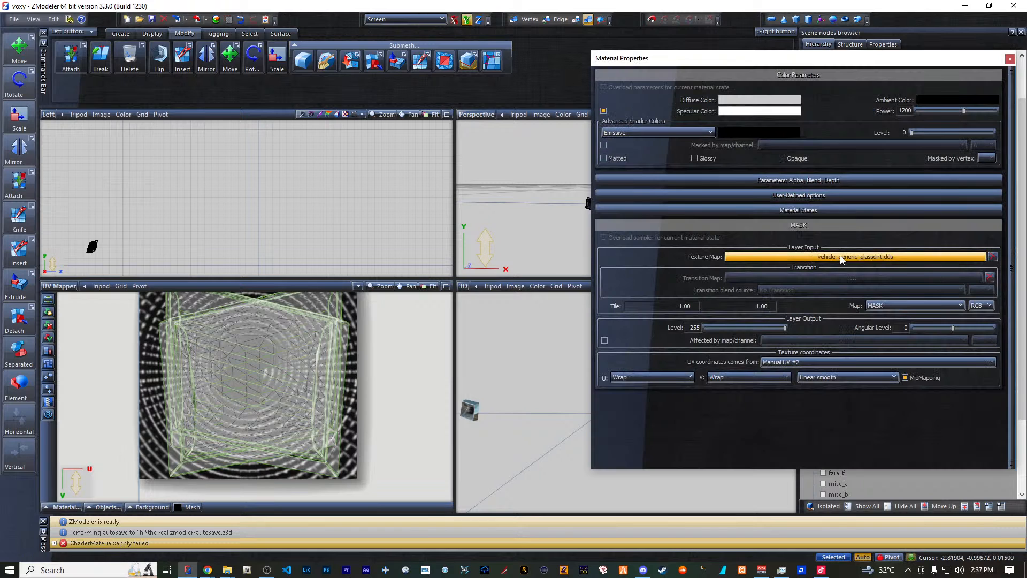
# - Replace the Lights material's DETAIL texture map with vehicle_lights.dds from the textures group, and close the material properties
pyautogui.click(1010, 59)
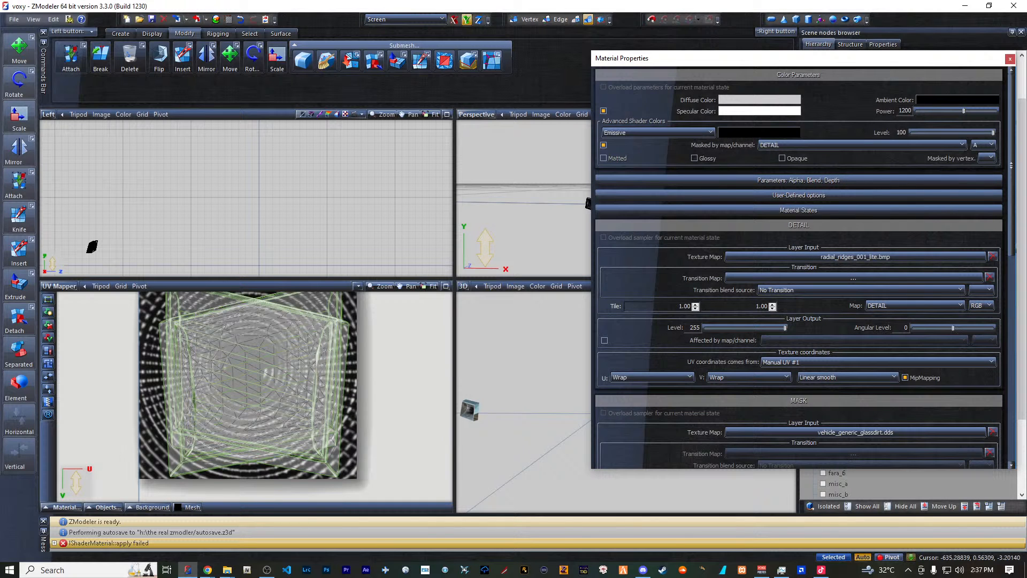
pyautogui.click(827, 256)
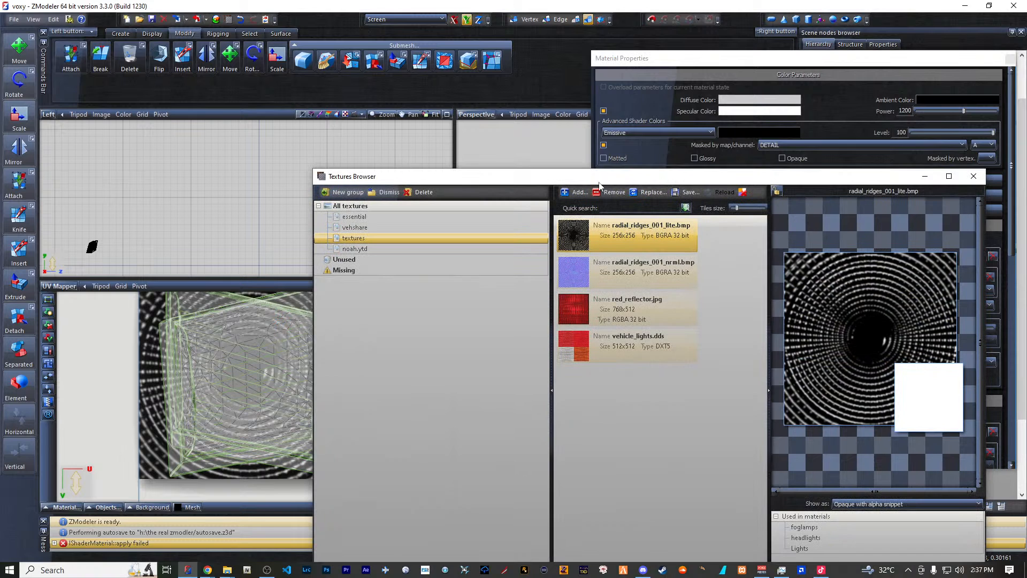
pyautogui.moveTo(599, 182); pyautogui.dragTo(585, 167)
pyautogui.doubleClick(577, 338)
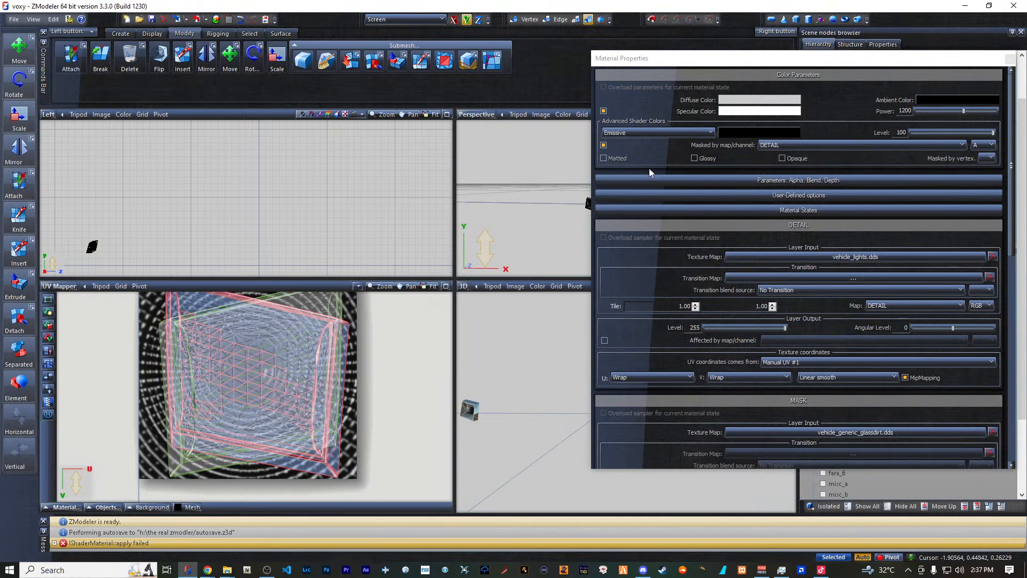
pyautogui.click(1010, 59)
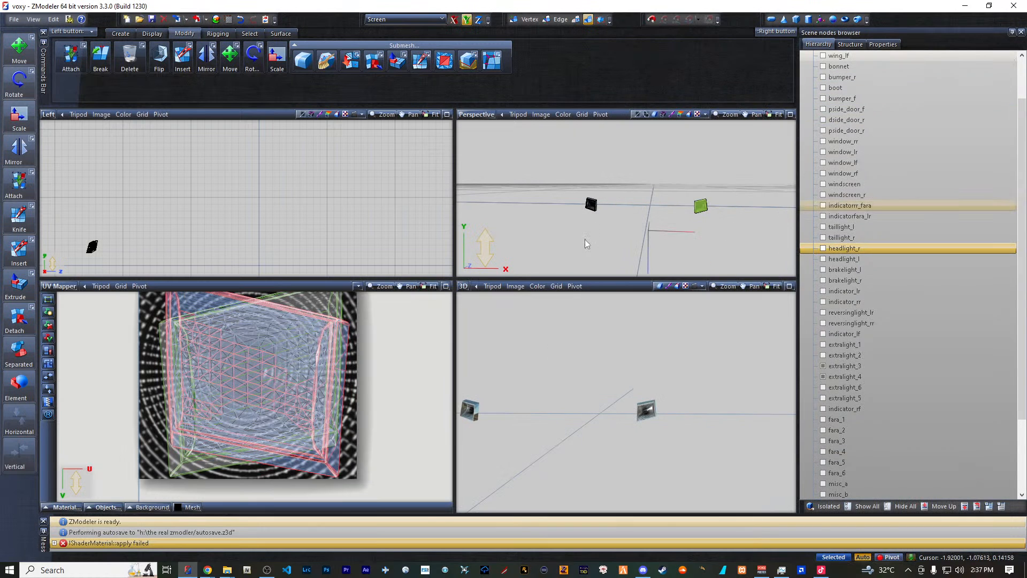
# - Refresh the UV Mapper viewport by switching it to the Left view and back to UV Mapper
pyautogui.press('space')
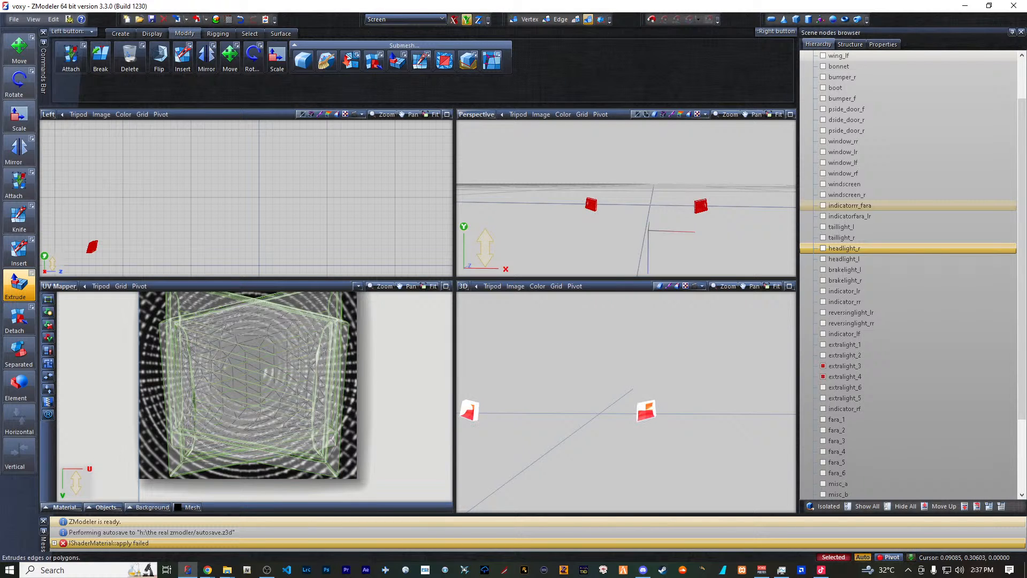
pyautogui.click(557, 262)
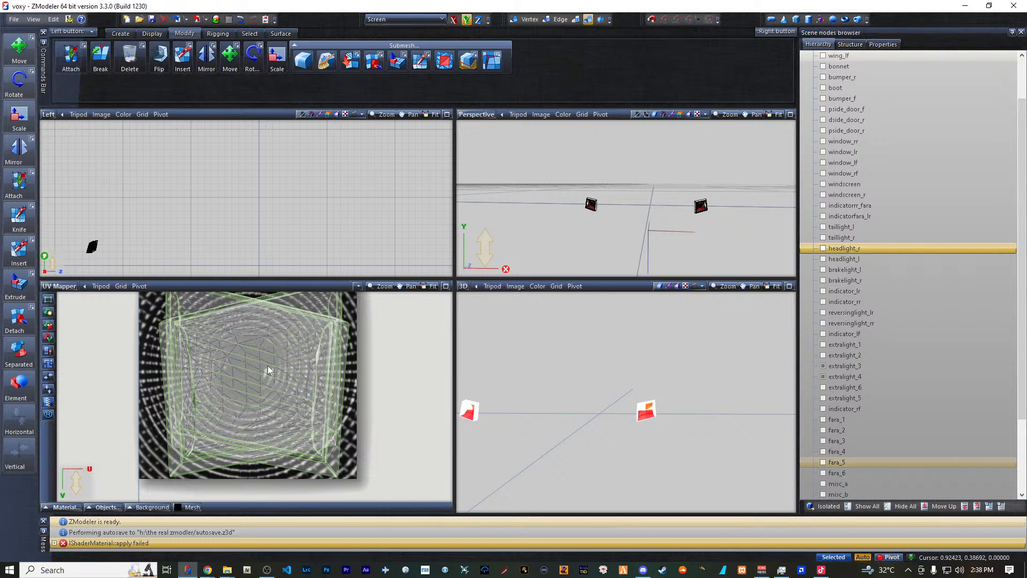
pyautogui.click(56, 287)
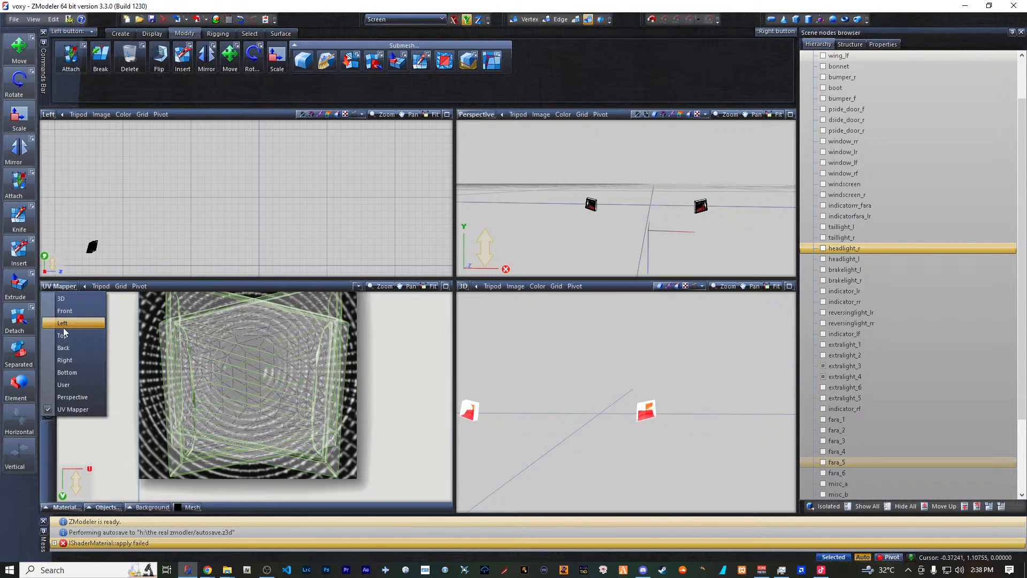
pyautogui.click(63, 324)
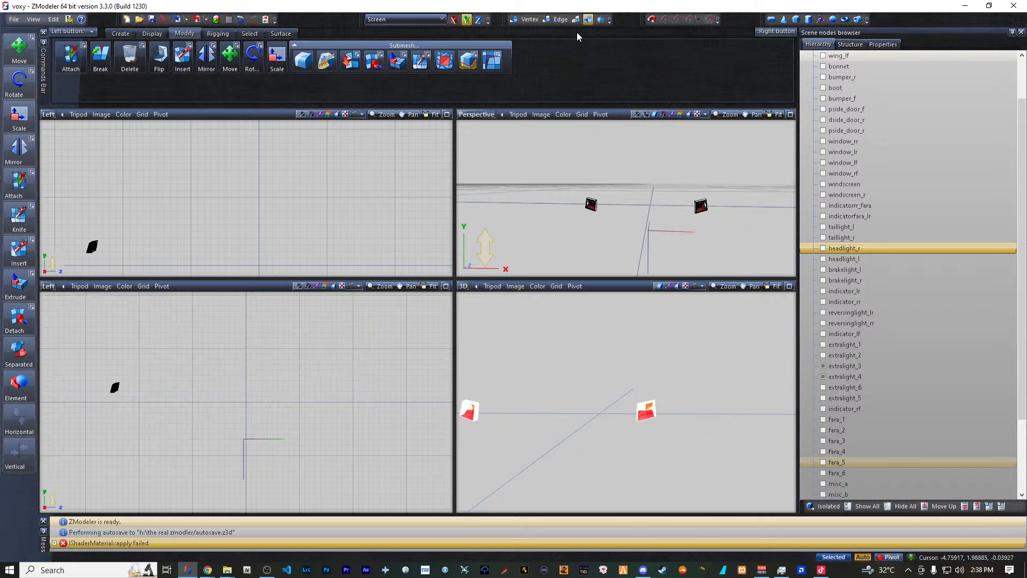
pyautogui.click(48, 286)
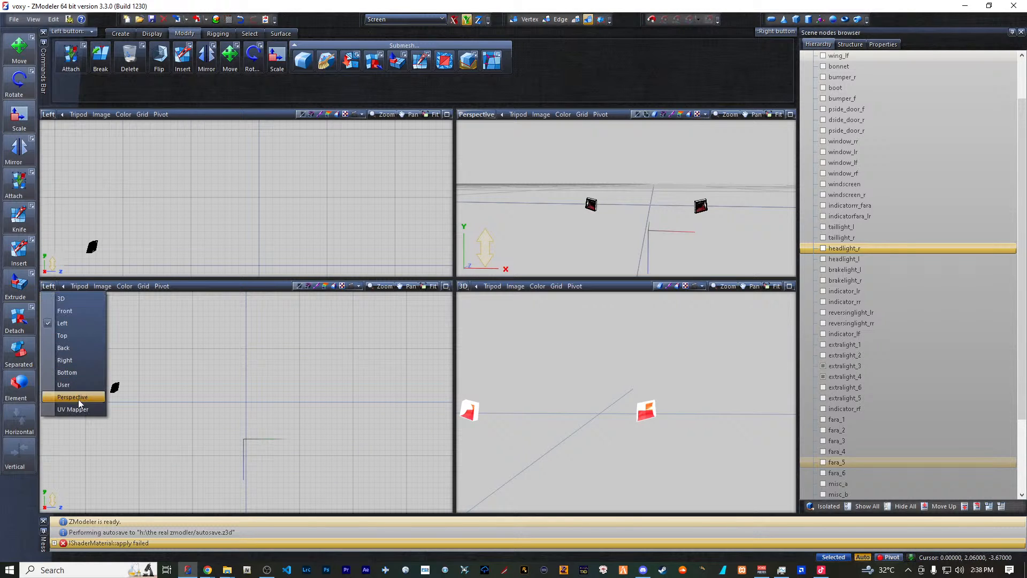
pyautogui.click(74, 409)
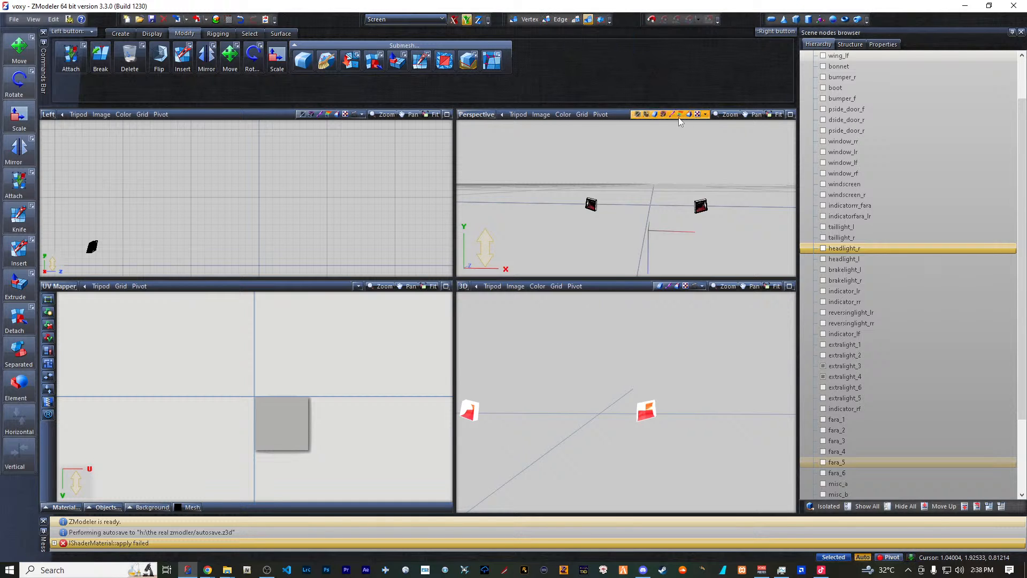
# - Select both extra lights and edit their UV mapping on channel 1, keeping the old mapping and forcing it onto the Lights material
pyautogui.moveTo(560, 167); pyautogui.dragTo(729, 223)
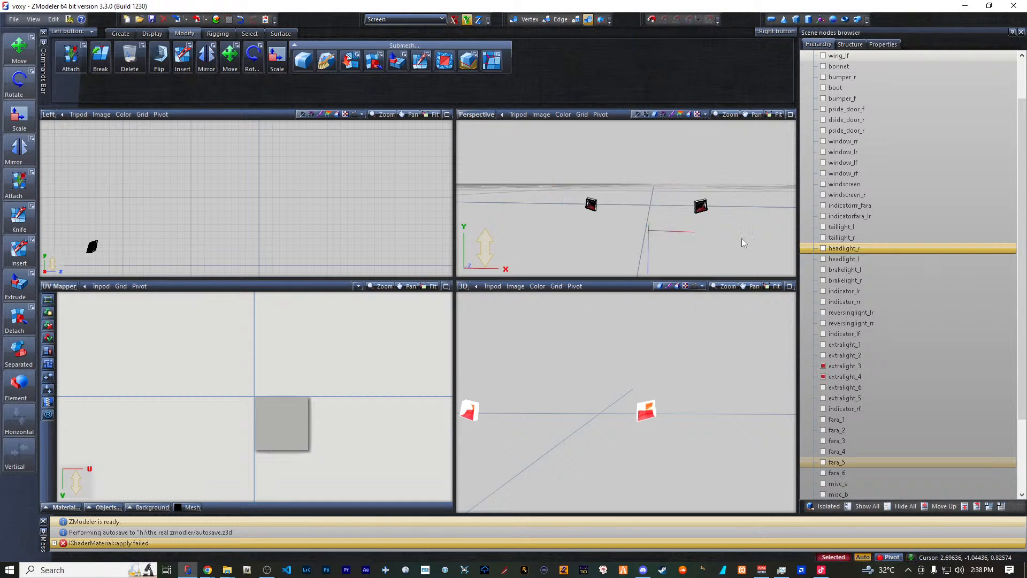
pyautogui.click(281, 33)
pyautogui.click(138, 58)
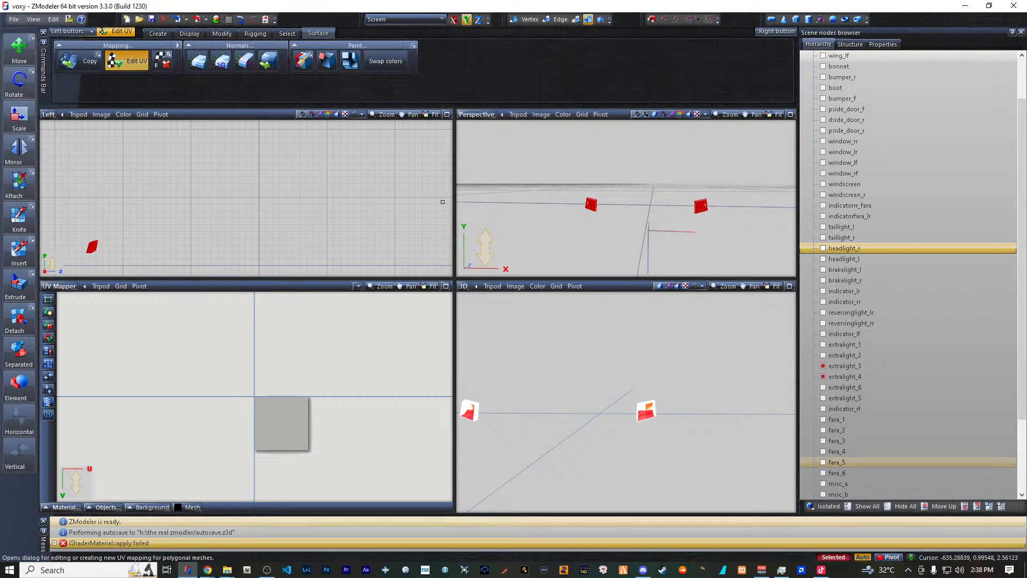
pyautogui.click(700, 206)
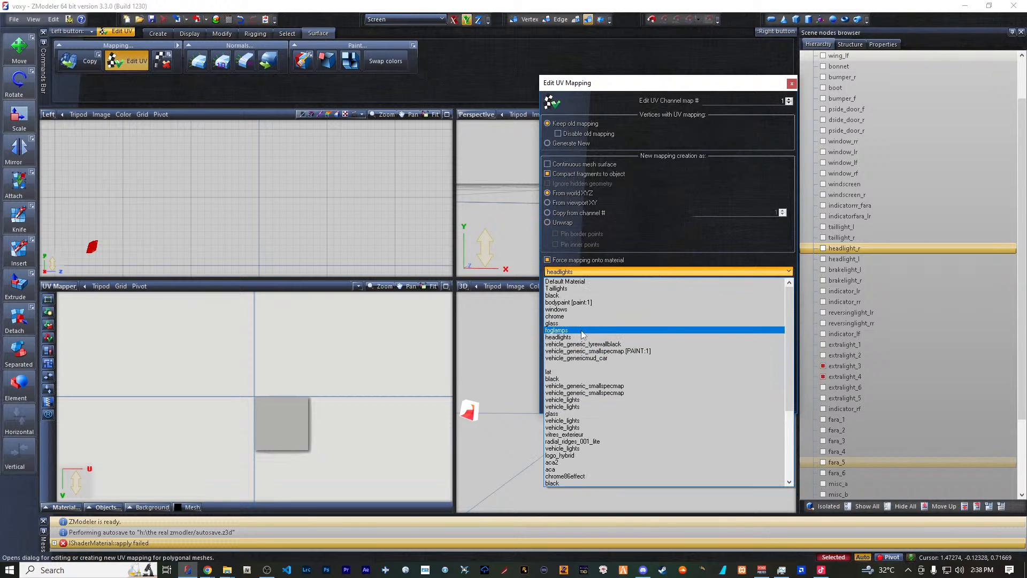
pyautogui.scroll(-5, 583, 321)
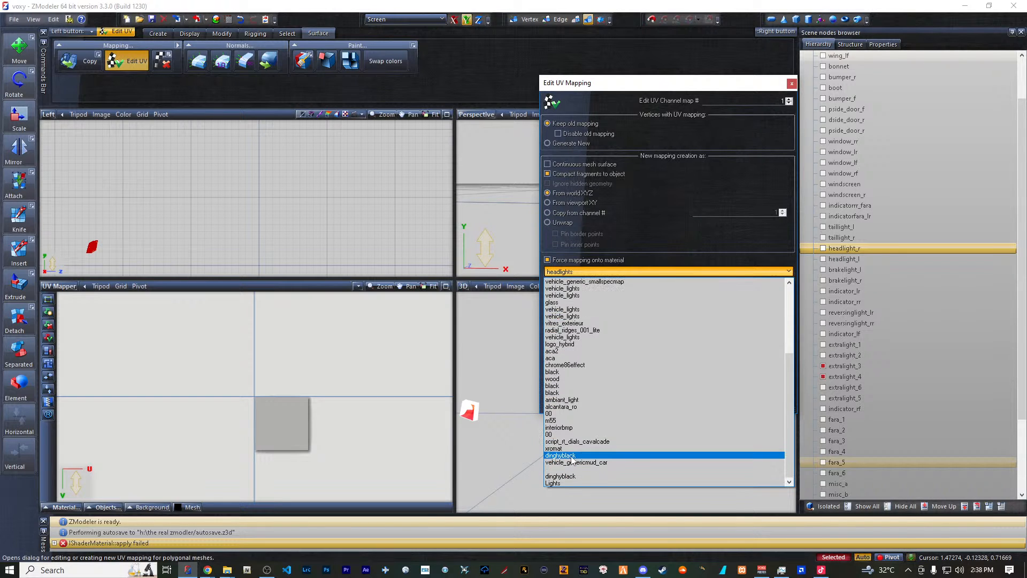
pyautogui.click(566, 483)
pyautogui.click(678, 406)
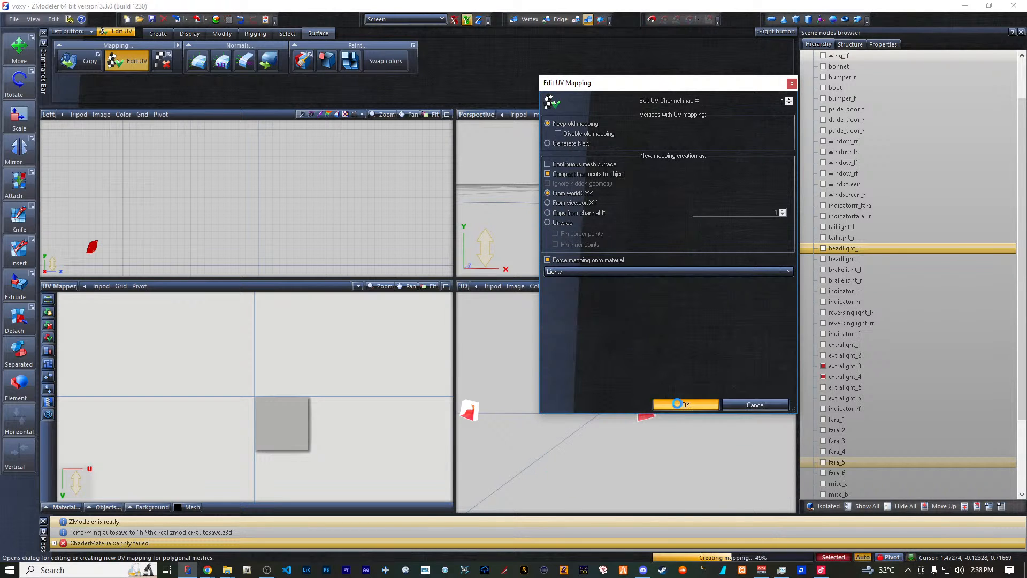
# - Show the Lights material's texture in the UV Mapper and scale the islands along Y only to fit the texture's upper half
pyautogui.click(79, 503)
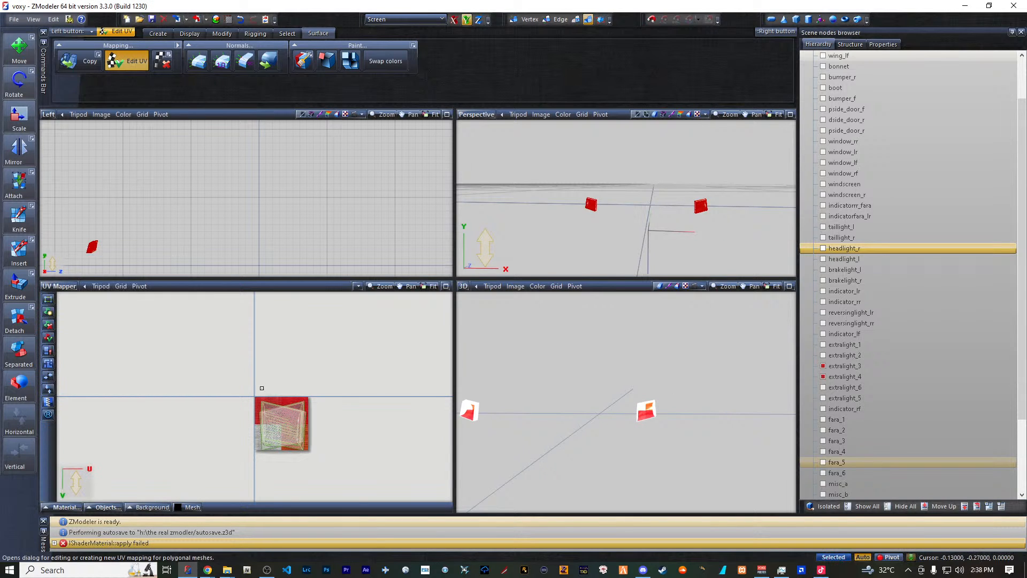
pyautogui.scroll(5, 299, 434)
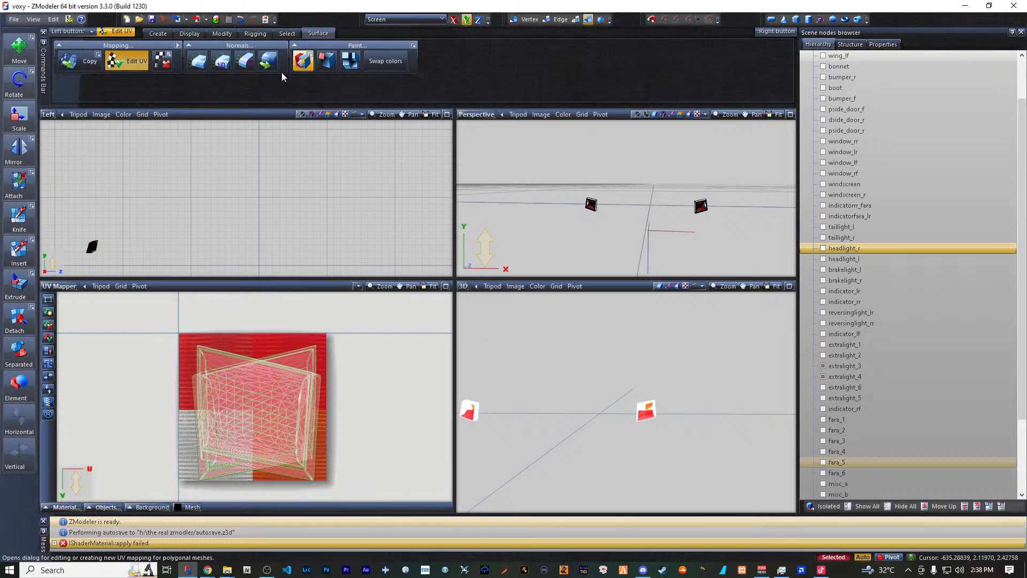
pyautogui.click(24, 131)
pyautogui.moveTo(286, 381); pyautogui.dragTo(270, 442)
# - Scale the islands along X only to fit one quarter of the texture, and move them down onto the white quarter
pyautogui.click(455, 21)
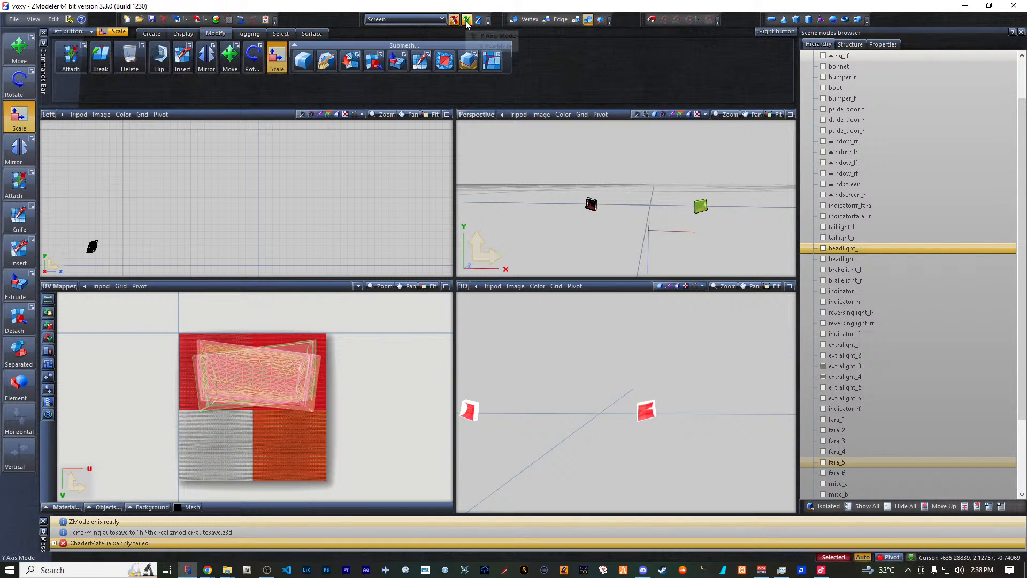
pyautogui.moveTo(282, 359); pyautogui.dragTo(240, 426)
pyautogui.hotkey('ctrl', 'i')
pyautogui.click(232, 62)
pyautogui.click(467, 20)
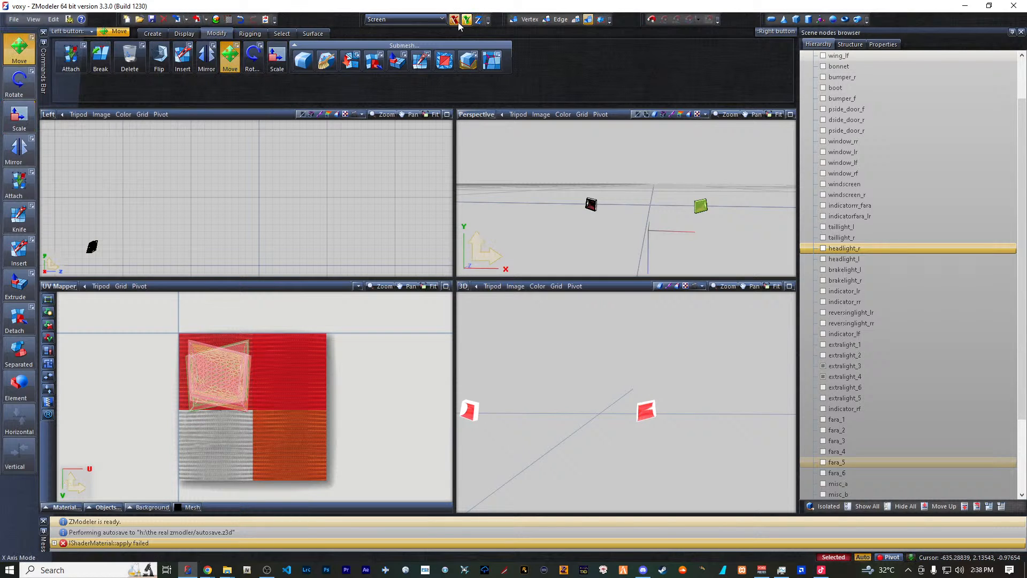
pyautogui.moveTo(230, 369); pyautogui.dragTo(211, 441)
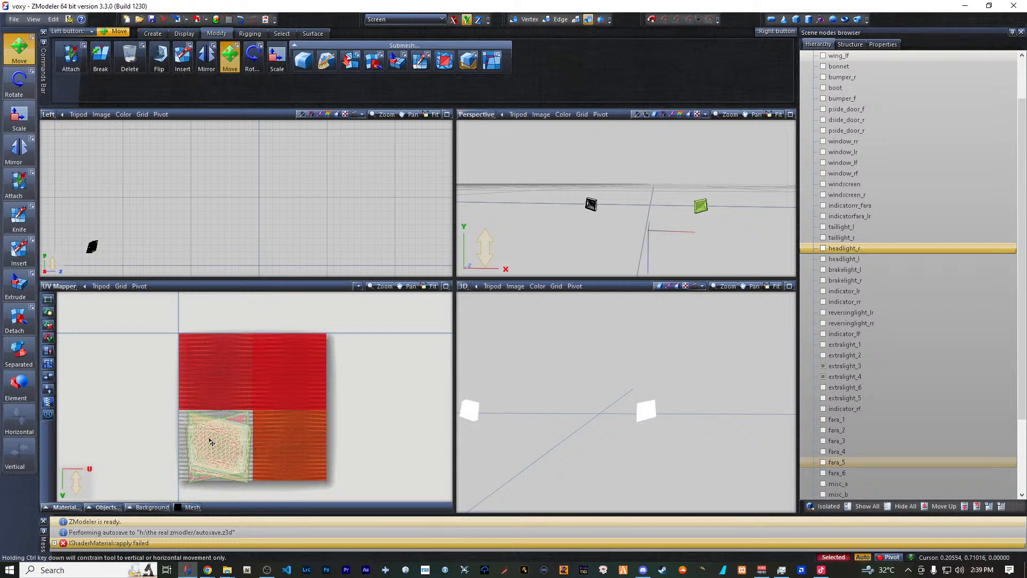
# - Examine the remapped light in the 3D view, open a material's properties and browse the vehshare, textures and essential texture groups
pyautogui.scroll(3, 212, 442)
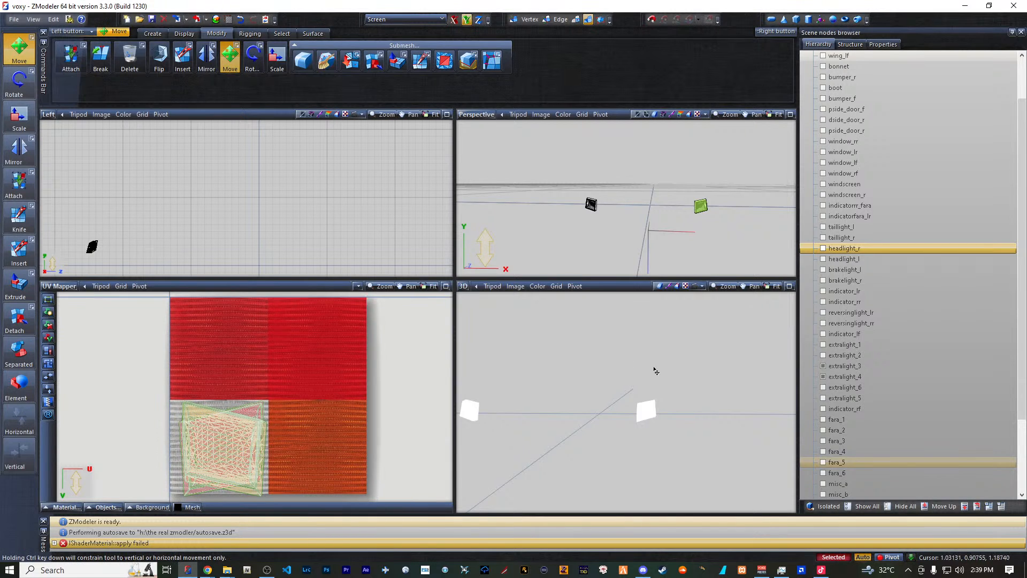
pyautogui.scroll(6, 650, 372)
pyautogui.scroll(-3, 638, 359)
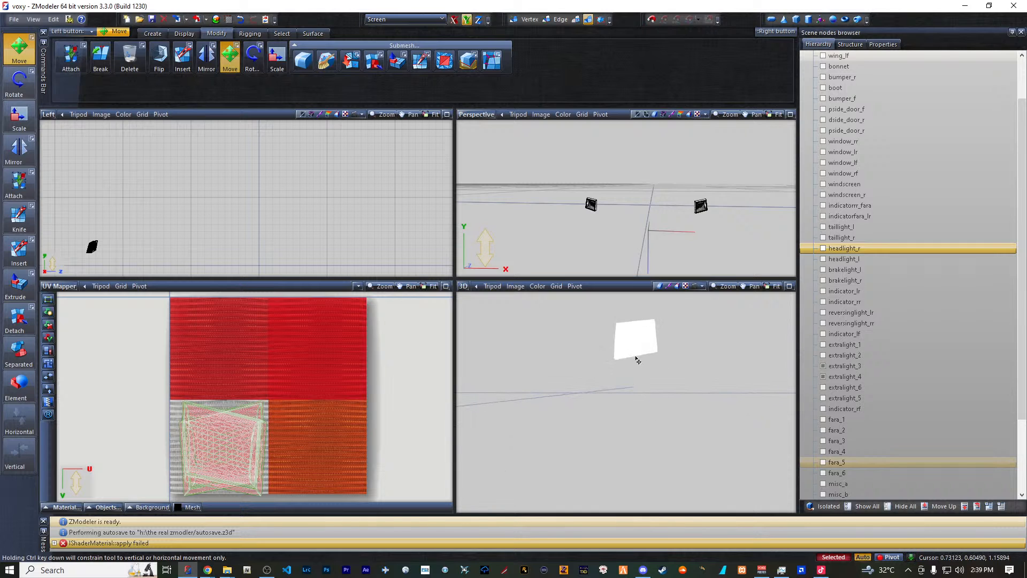
pyautogui.scroll(-1, 645, 345)
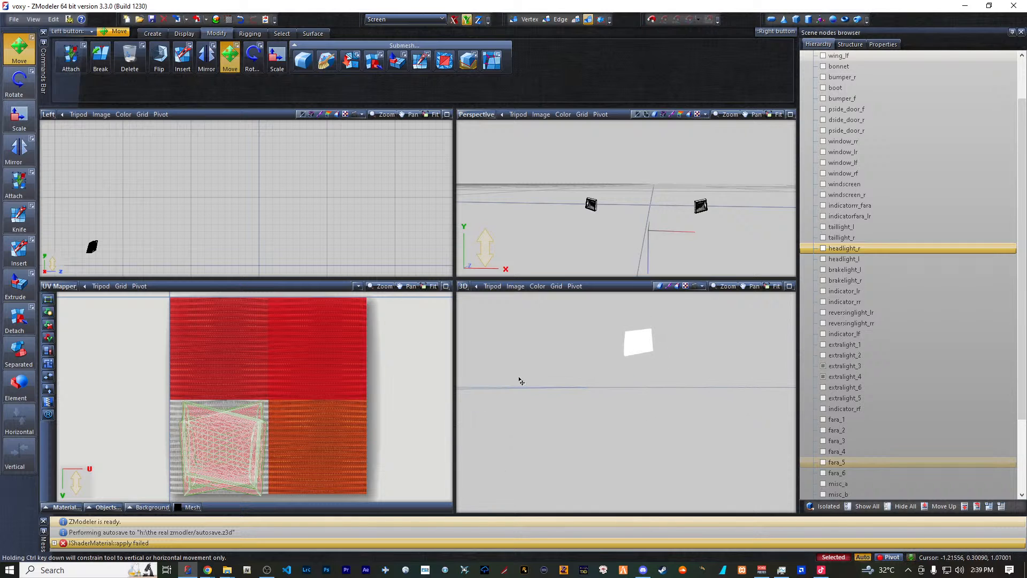
pyautogui.rightClick(131, 545)
pyautogui.click(157, 512)
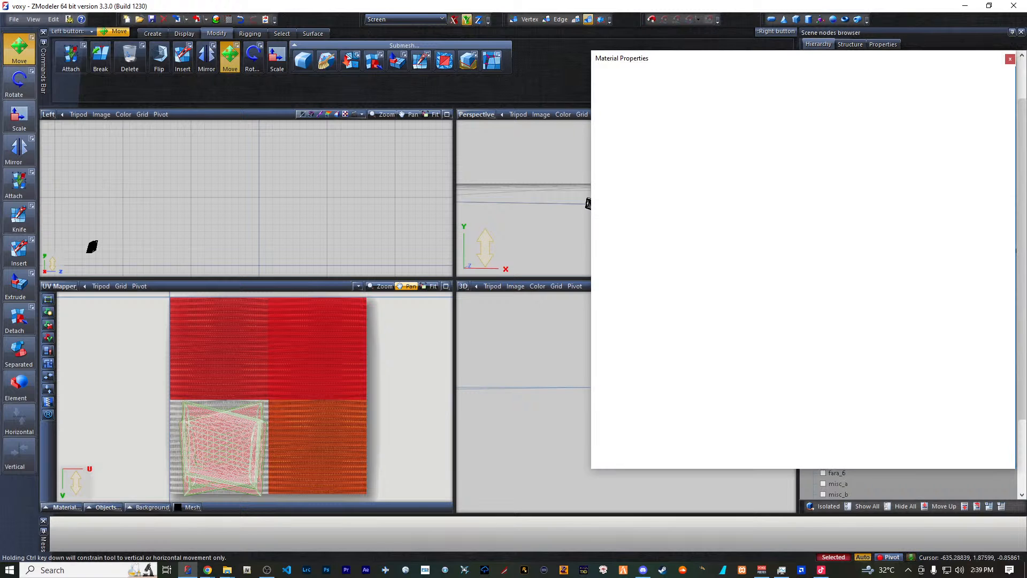
pyautogui.moveTo(838, 59); pyautogui.dragTo(0, 160)
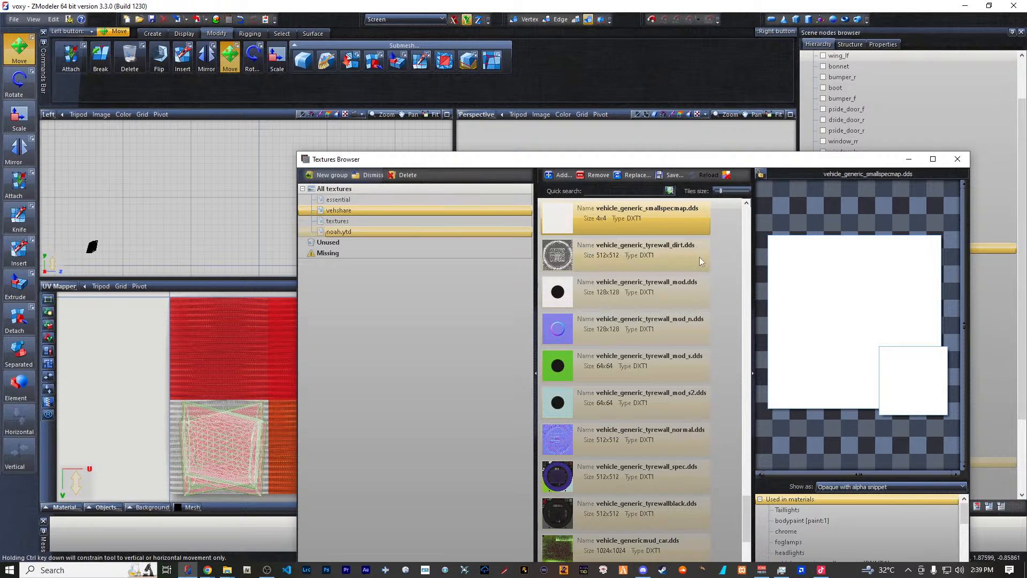
pyautogui.click(351, 221)
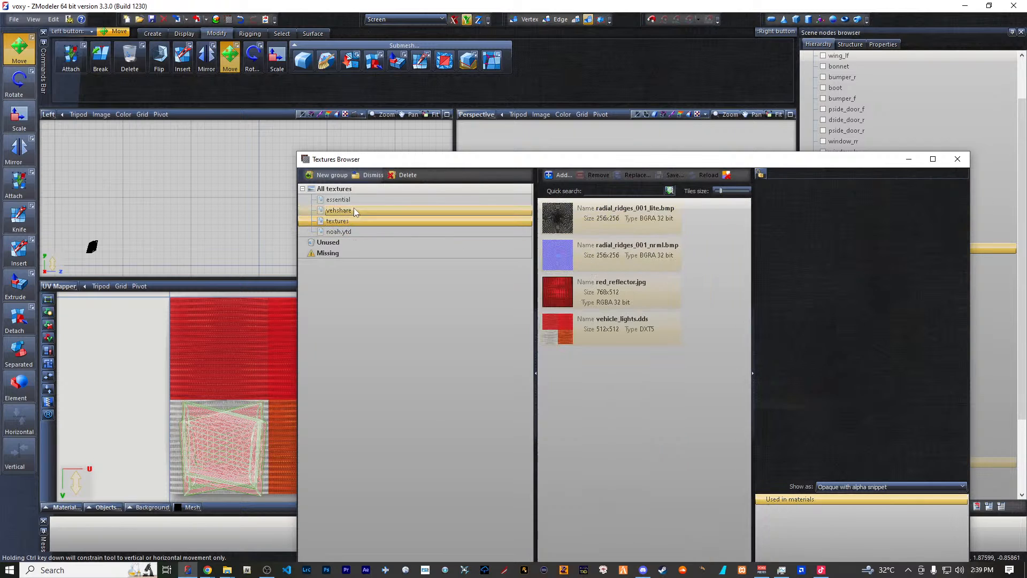
pyautogui.click(353, 200)
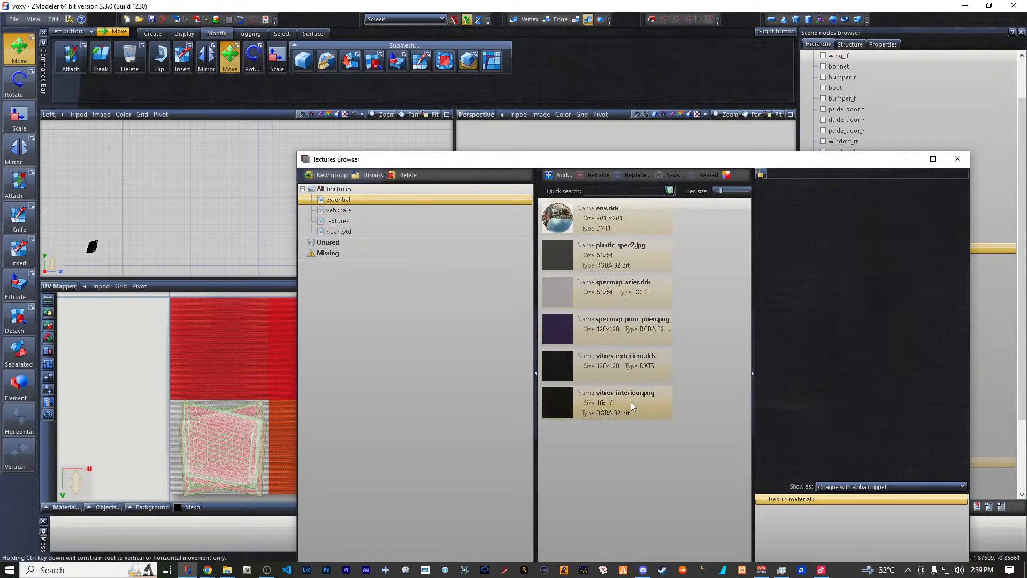
pyautogui.click(583, 339)
pyautogui.press('Escape')
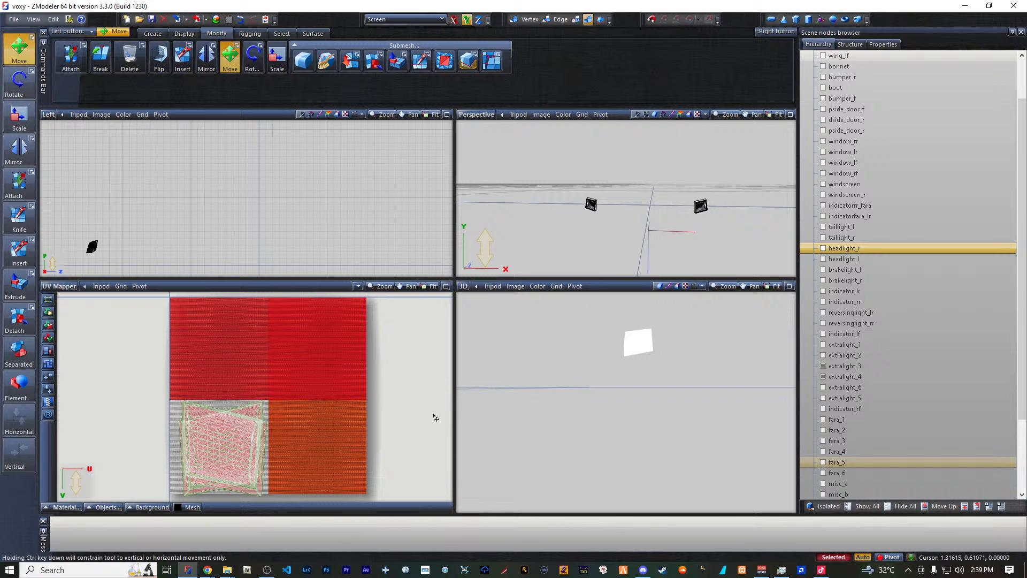
# - Show all parts of the model with the lights deselected, and examine the front lights on the complete car
pyautogui.click(19, 49)
pyautogui.moveTo(562, 418); pyautogui.dragTo(673, 429)
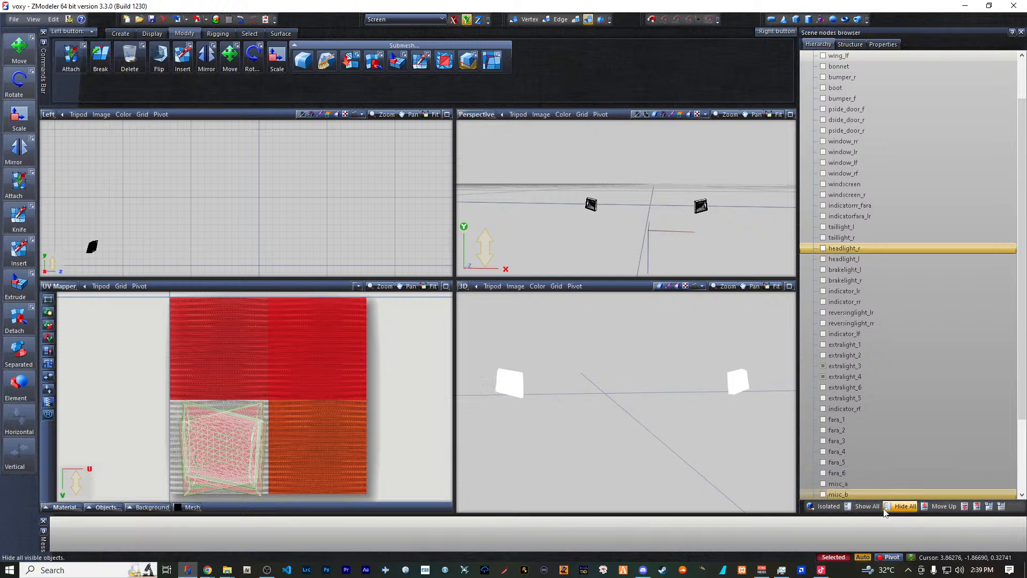
pyautogui.click(866, 506)
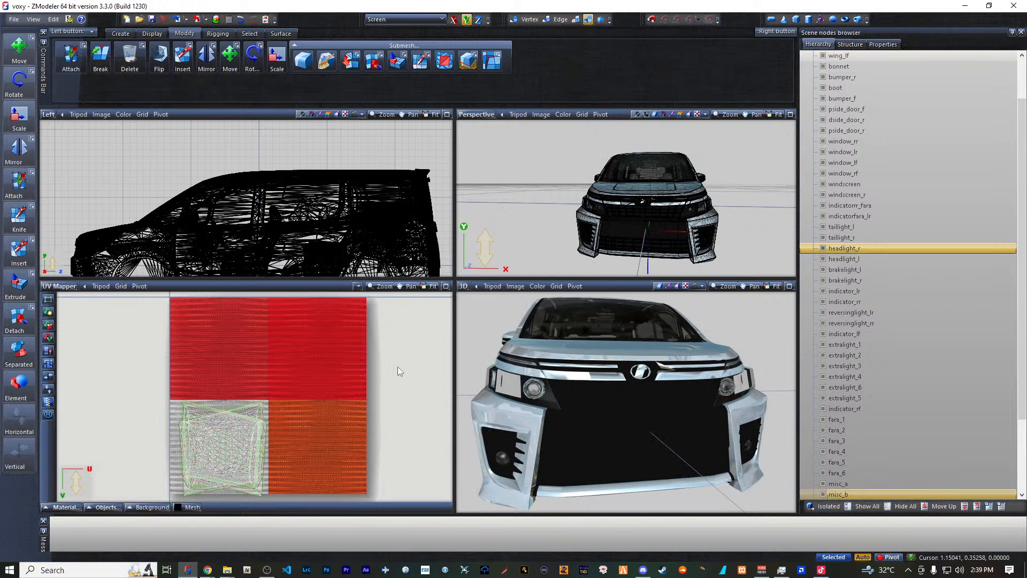
pyautogui.scroll(3, 510, 382)
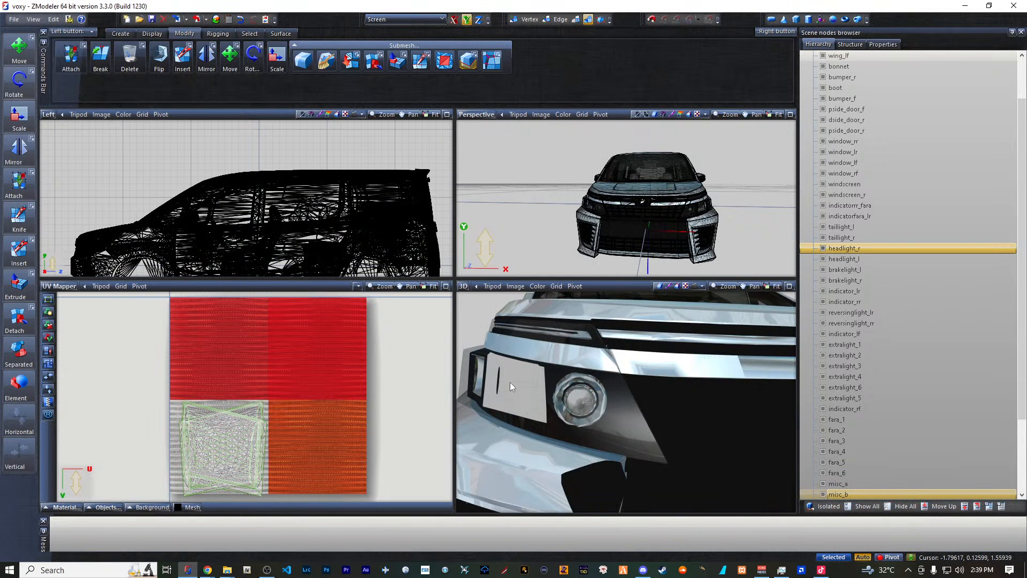
pyautogui.scroll(-3, 509, 382)
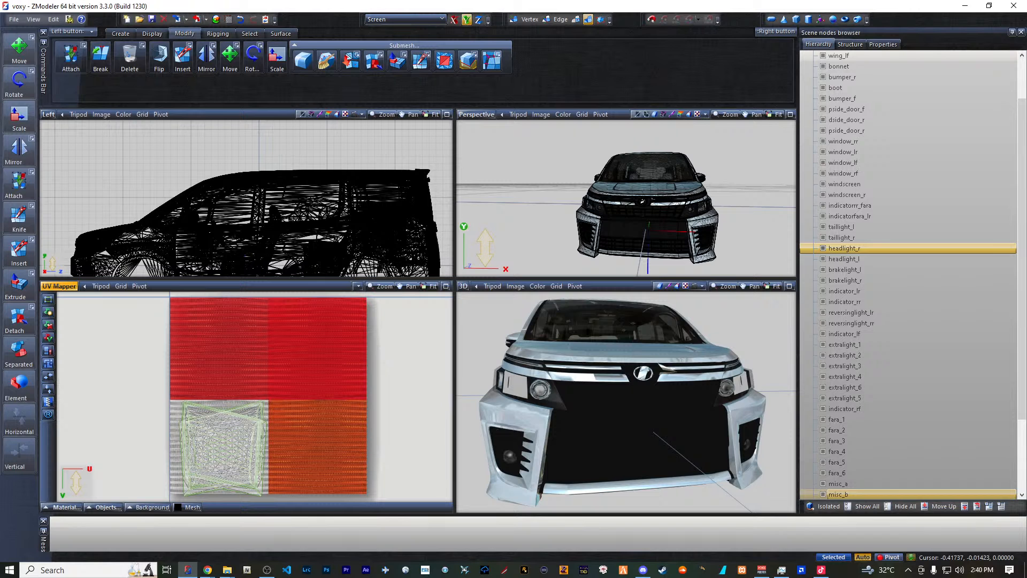
# - Start adding textures to the textures group and go to the essential modding pack folder on the extra (D:) drive
pyautogui.click(228, 20)
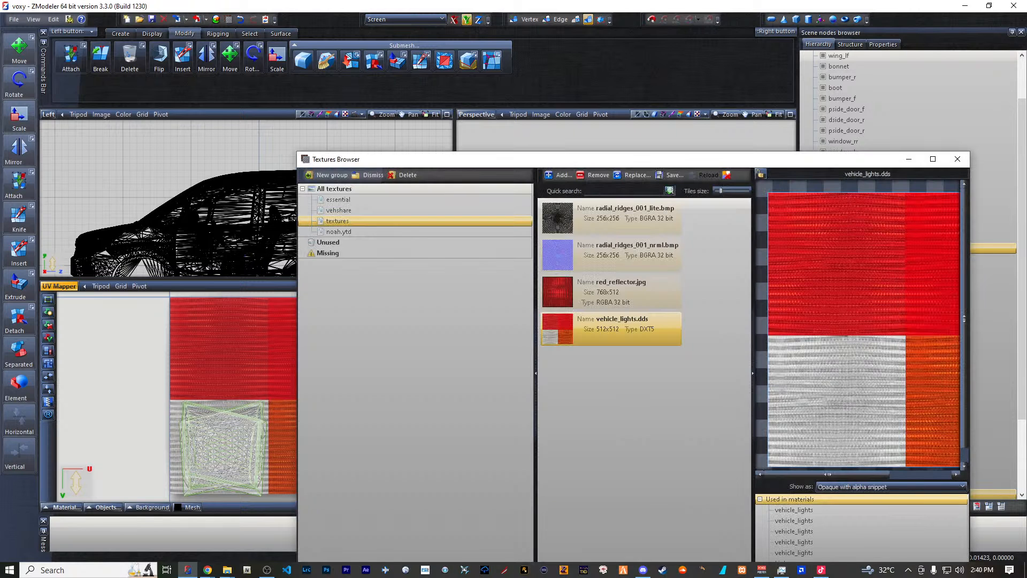
pyautogui.click(560, 175)
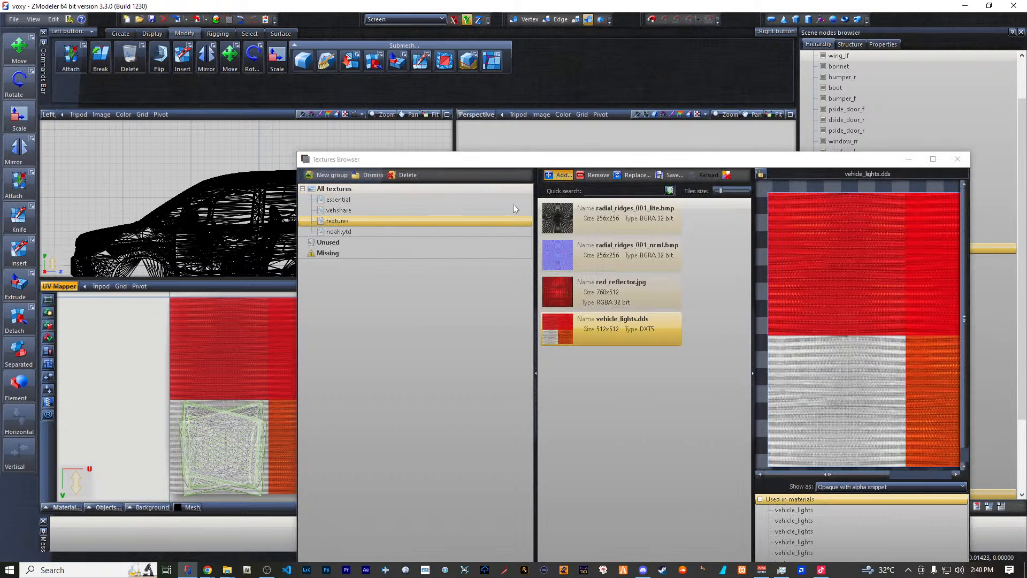
pyautogui.click(553, 248)
pyautogui.click(553, 249)
pyautogui.click(553, 249)
pyautogui.doubleClick(463, 381)
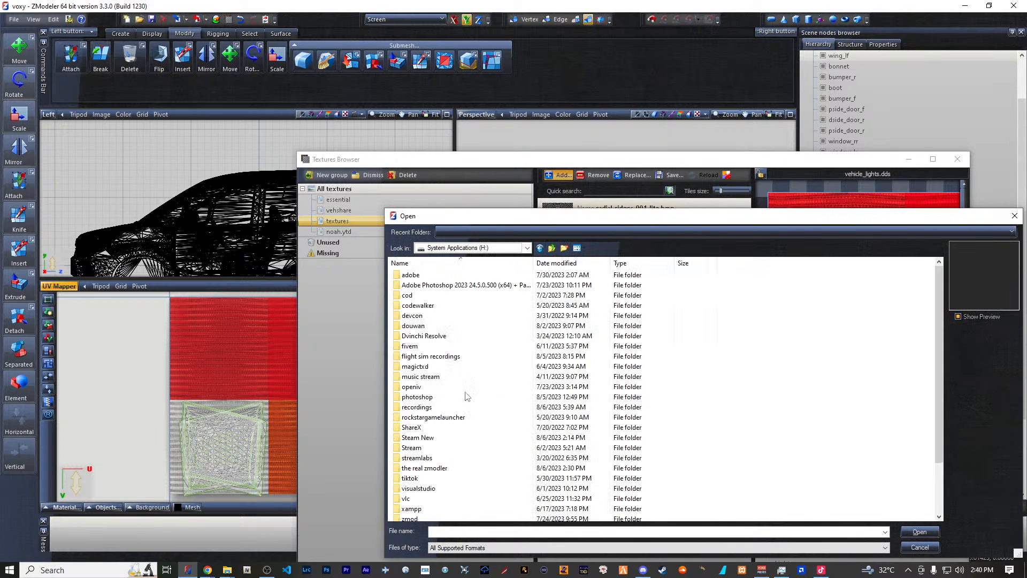
pyautogui.click(552, 249)
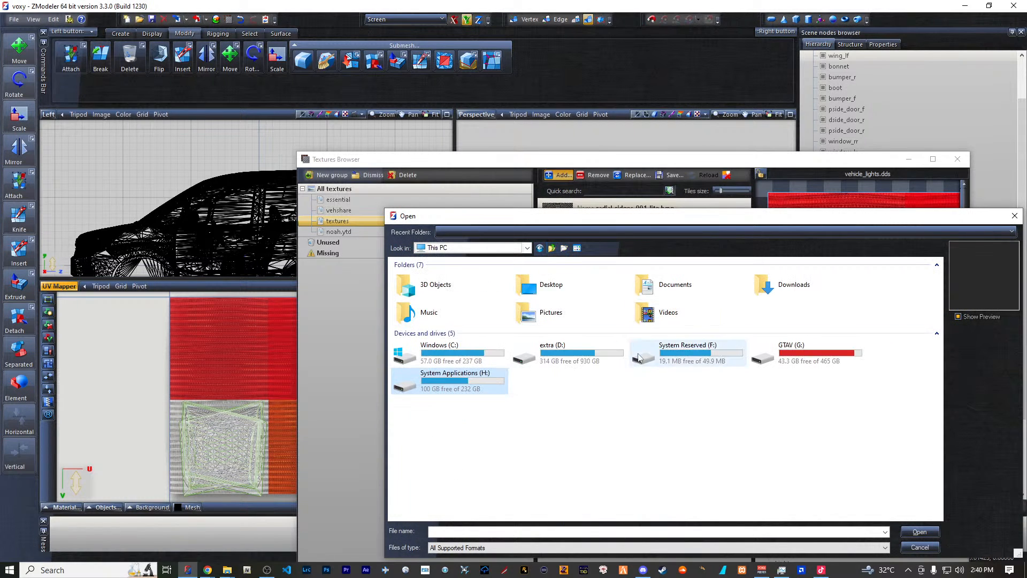
pyautogui.doubleClick(540, 353)
pyautogui.doubleClick(434, 316)
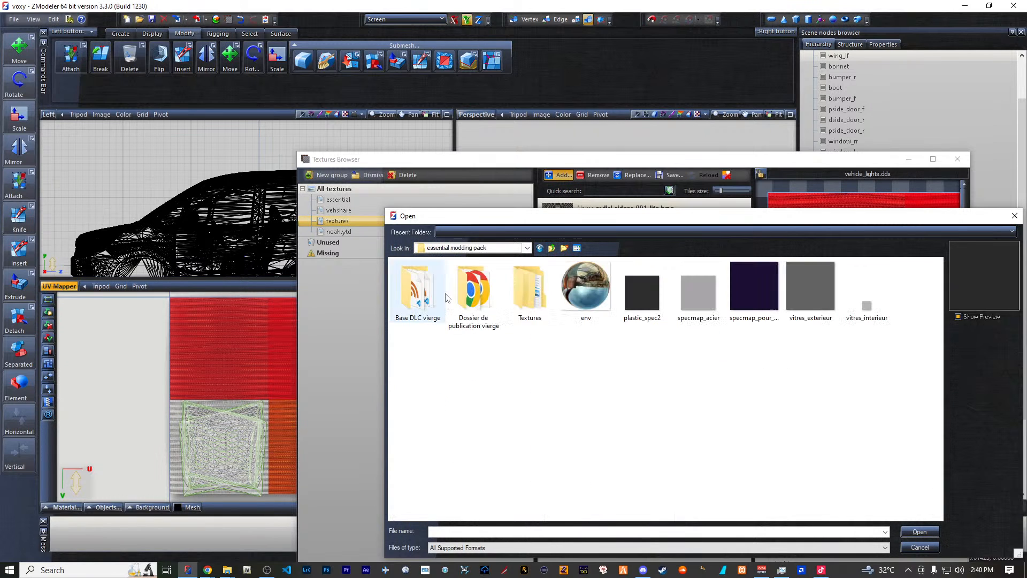
# - Open the Windows lights folder inside Textures, enlarge the file dialog and browse through the light textures
pyautogui.doubleClick(534, 294)
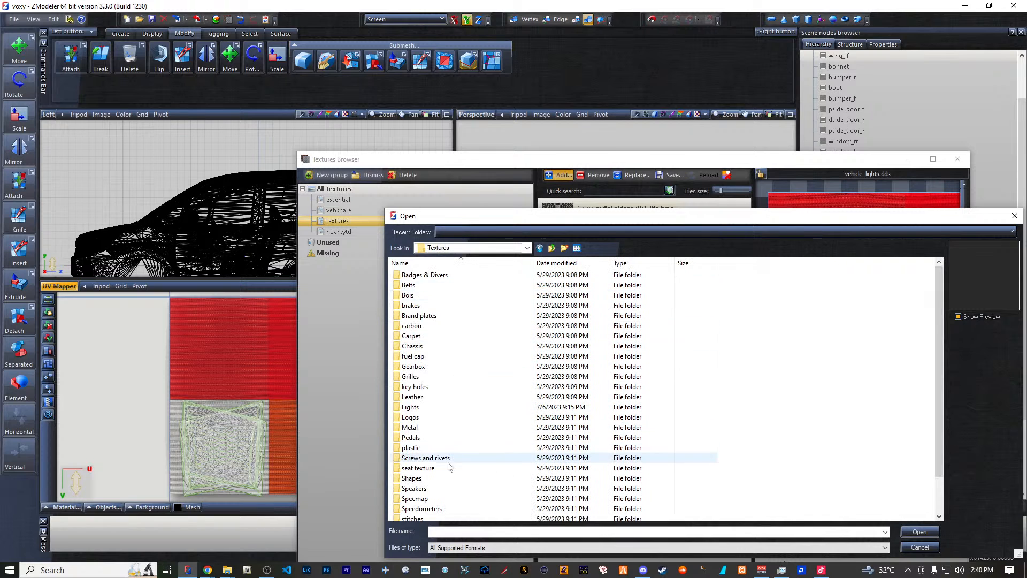
pyautogui.scroll(-2, 449, 470)
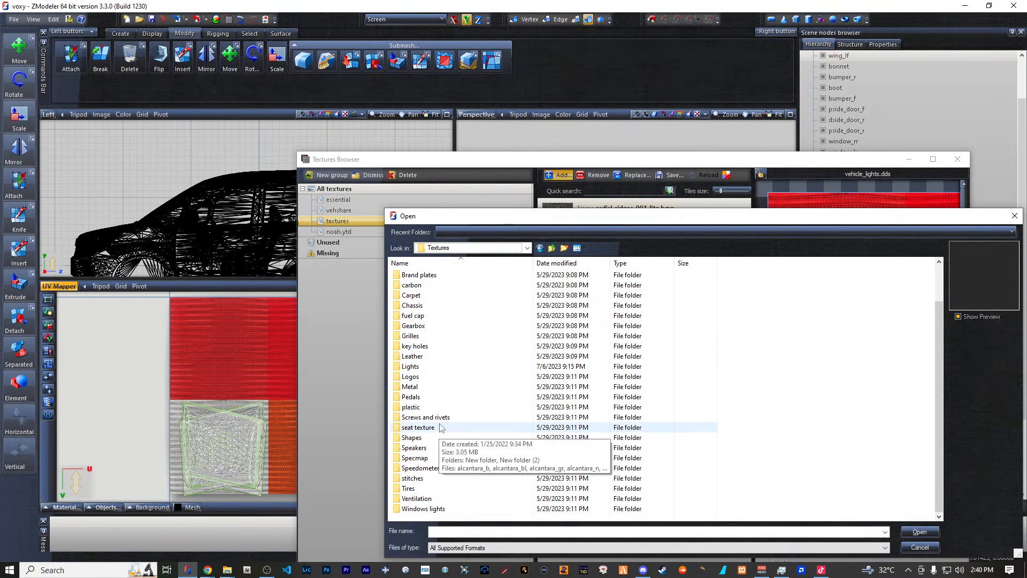
pyautogui.click(437, 509)
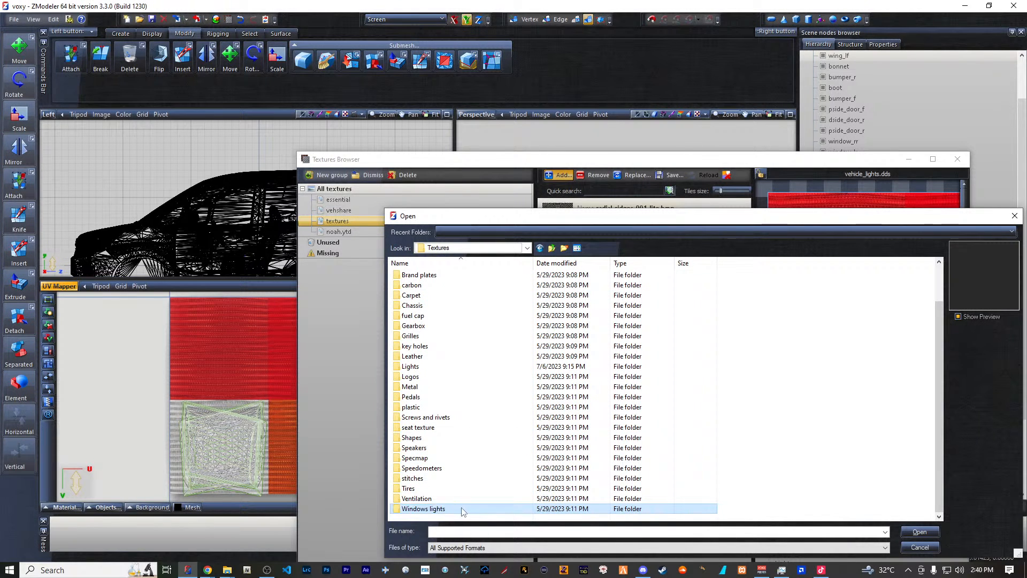
pyautogui.doubleClick(463, 510)
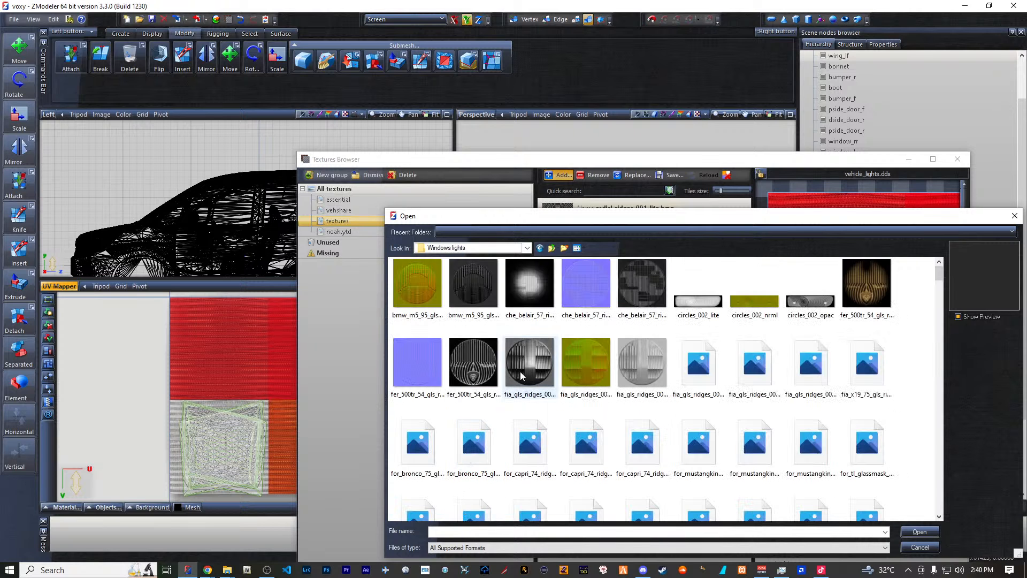
pyautogui.moveTo(702, 220); pyautogui.dragTo(608, 166)
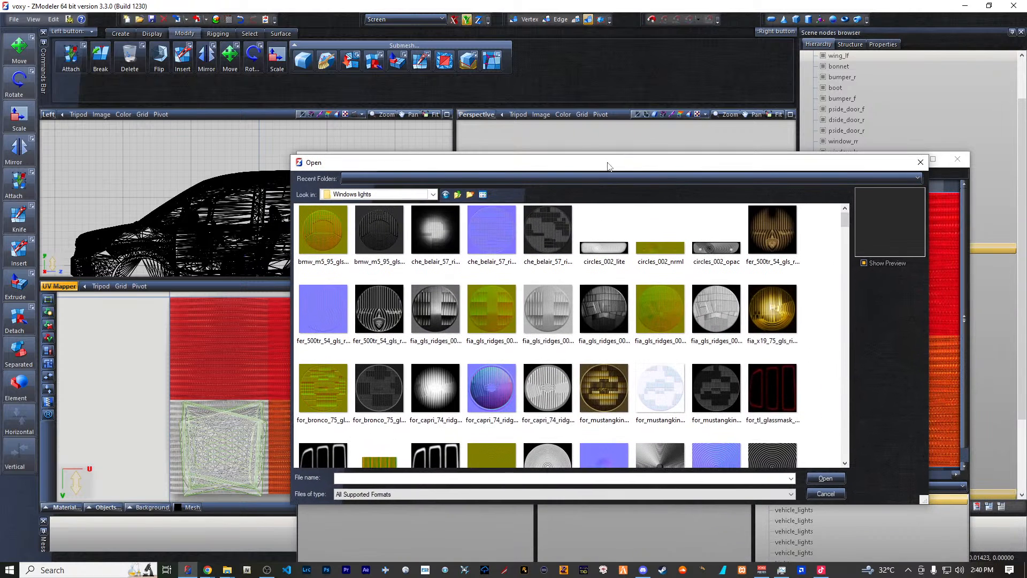
pyautogui.scroll(-3, 645, 371)
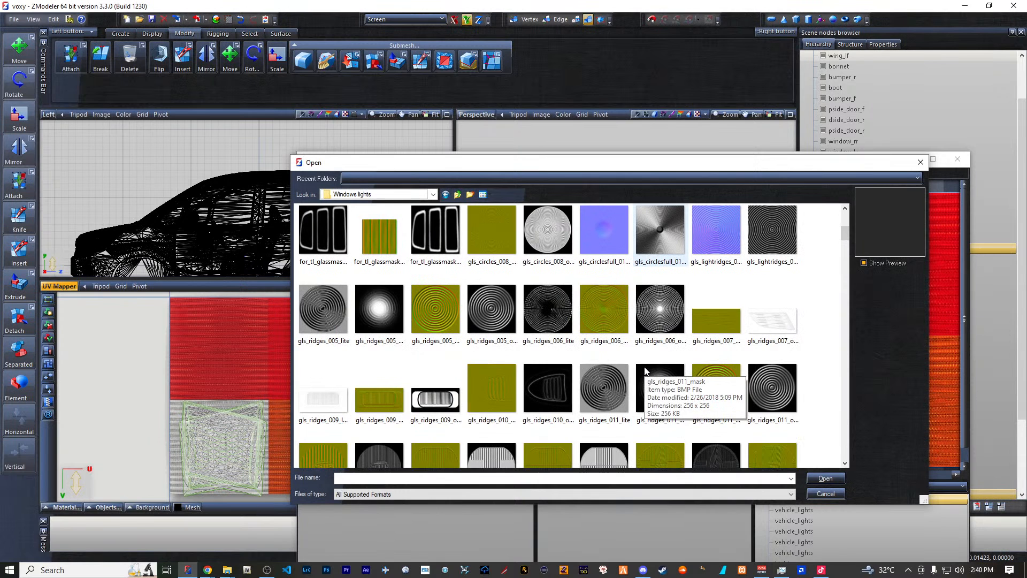
pyautogui.scroll(-2, 645, 371)
pyautogui.scroll(-15, 646, 371)
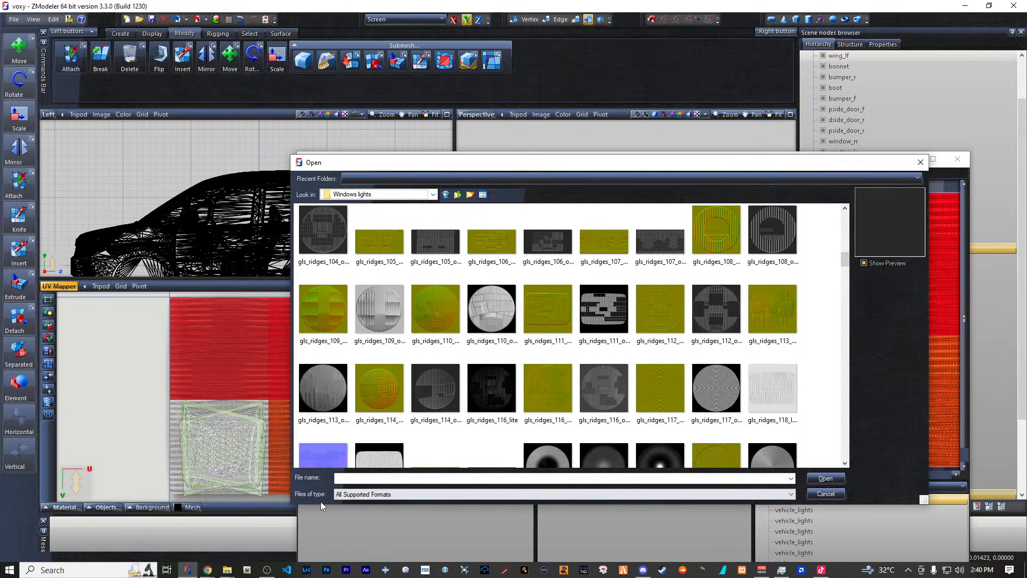
pyautogui.moveTo(294, 507); pyautogui.dragTo(315, 550)
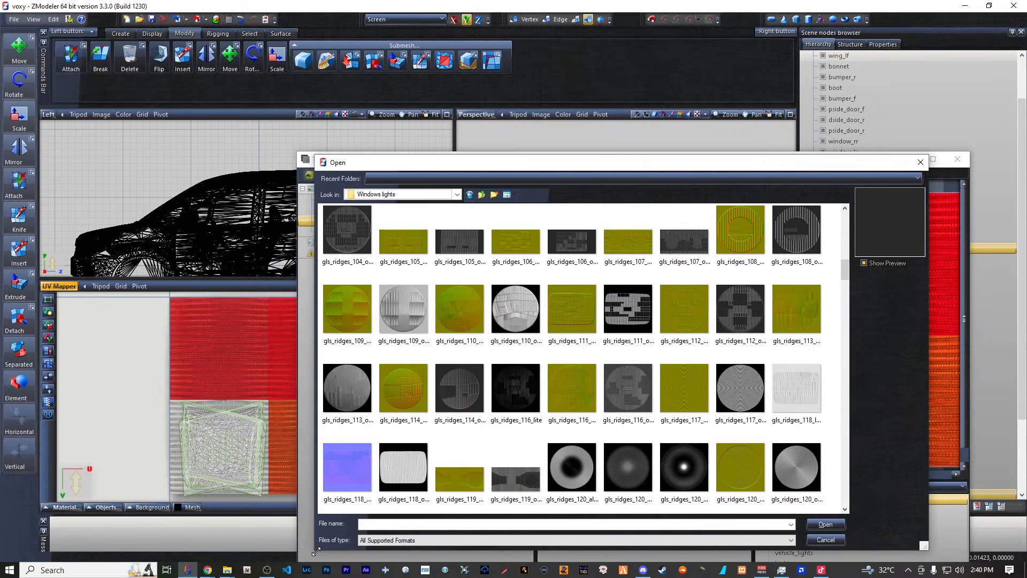
# - Add gls_ridges_118_opac.bmp and gls_ridges_118_nrml.bmp to the textures group, apply the opac texture to the light material and inspect the headlight
pyautogui.click(414, 474)
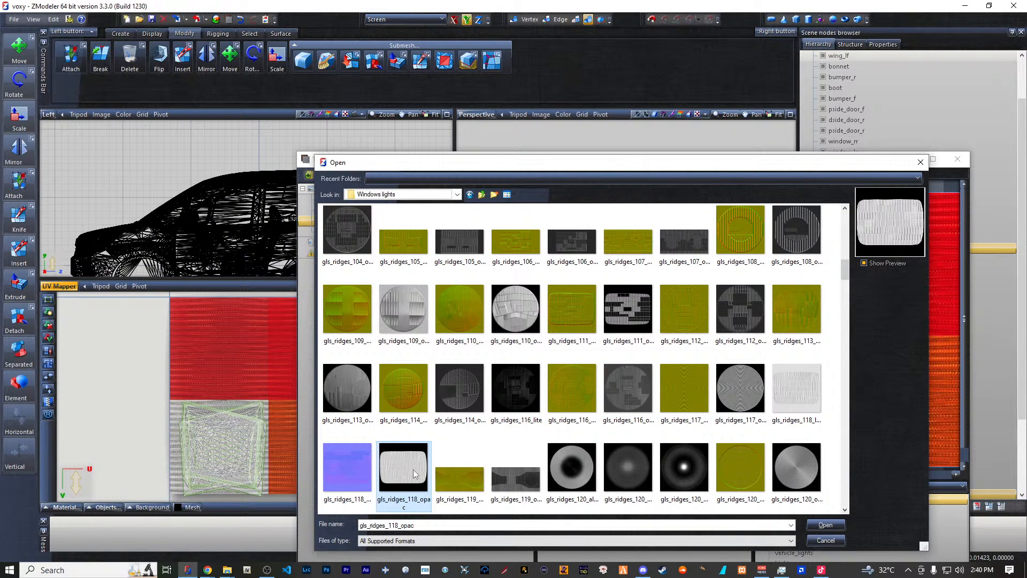
pyautogui.keyDown('ctrl'); pyautogui.click(349, 476); pyautogui.keyUp('ctrl')
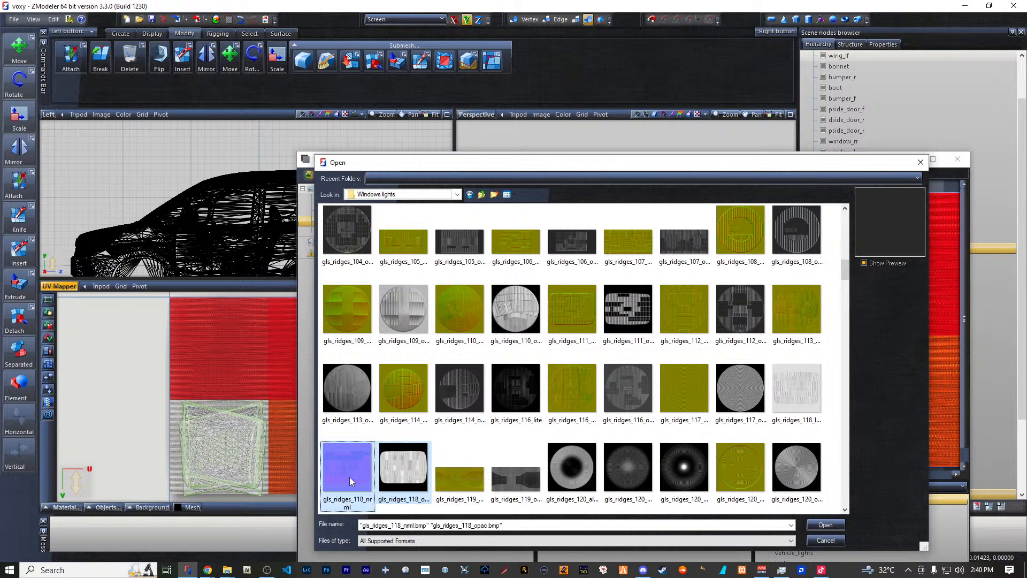
pyautogui.click(825, 523)
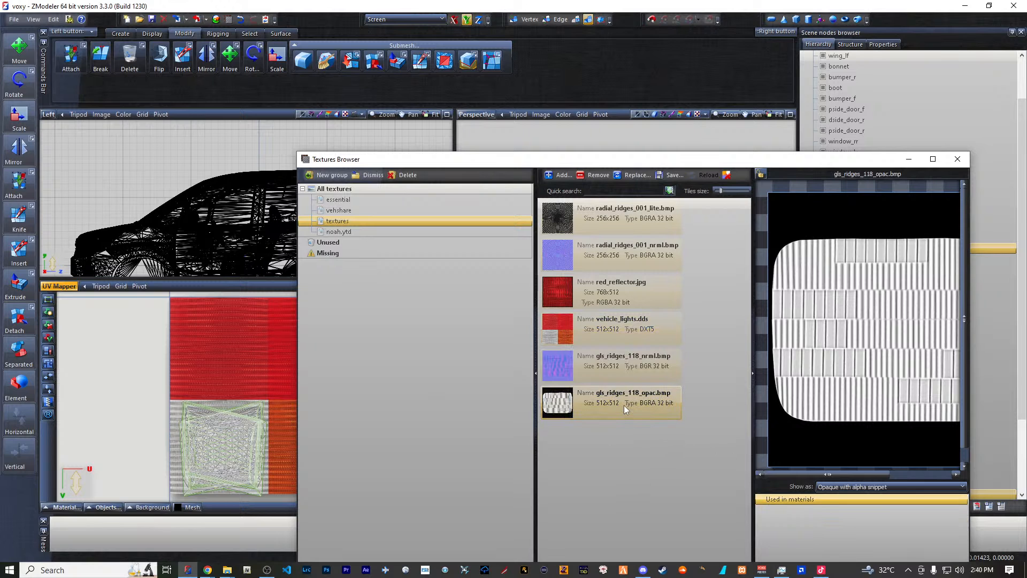
pyautogui.doubleClick(628, 406)
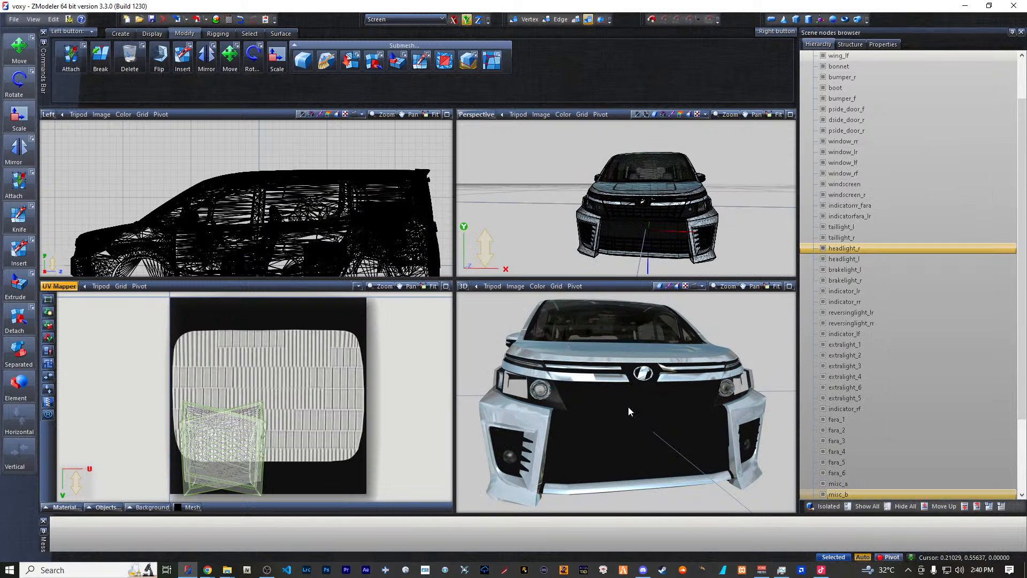
pyautogui.scroll(6, 504, 380)
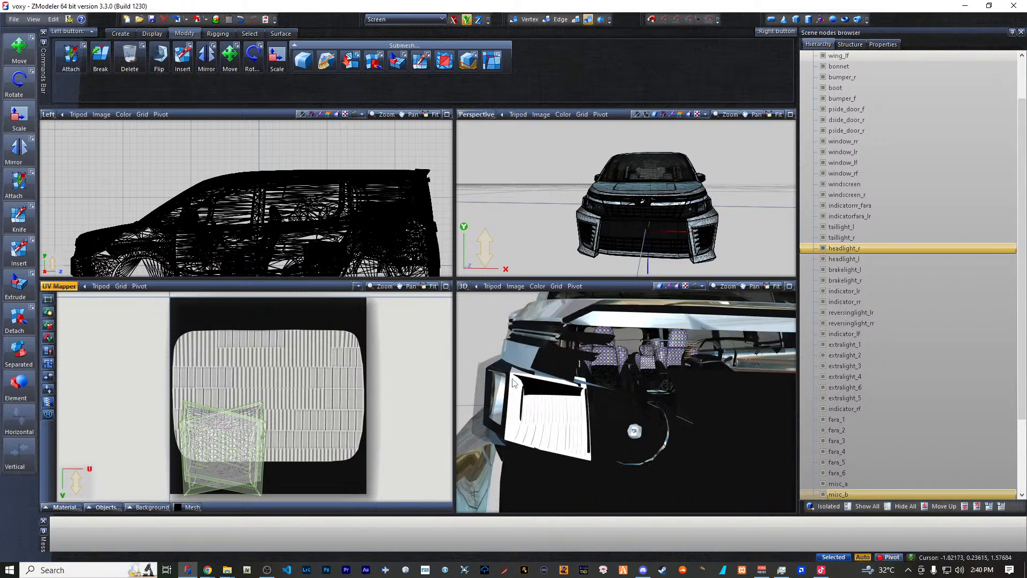
pyautogui.scroll(-4, 513, 381)
# - Choose gls_ridges_118_nrml.bmp from the textures group for the light material
pyautogui.click(215, 441)
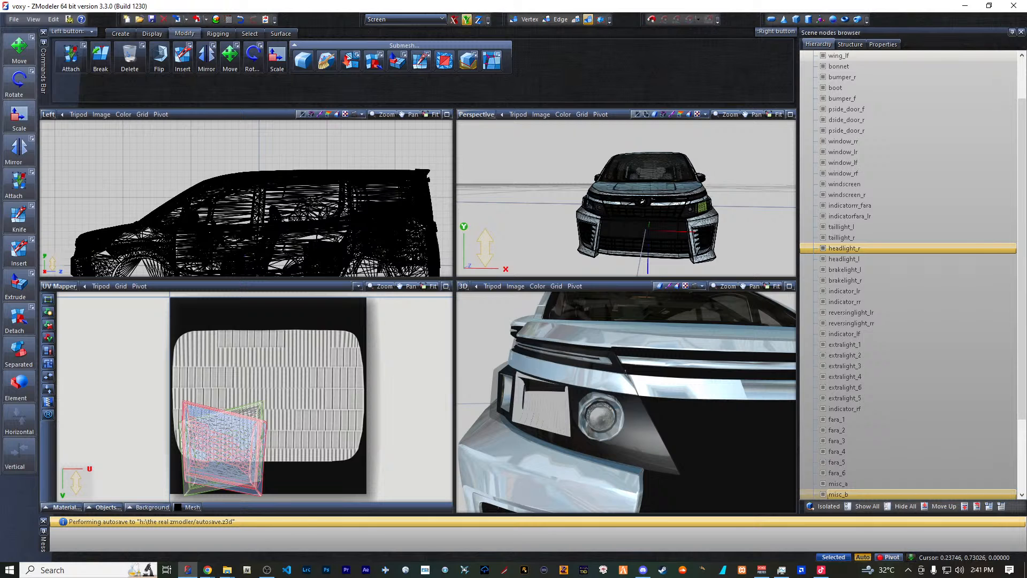
pyautogui.press('t')
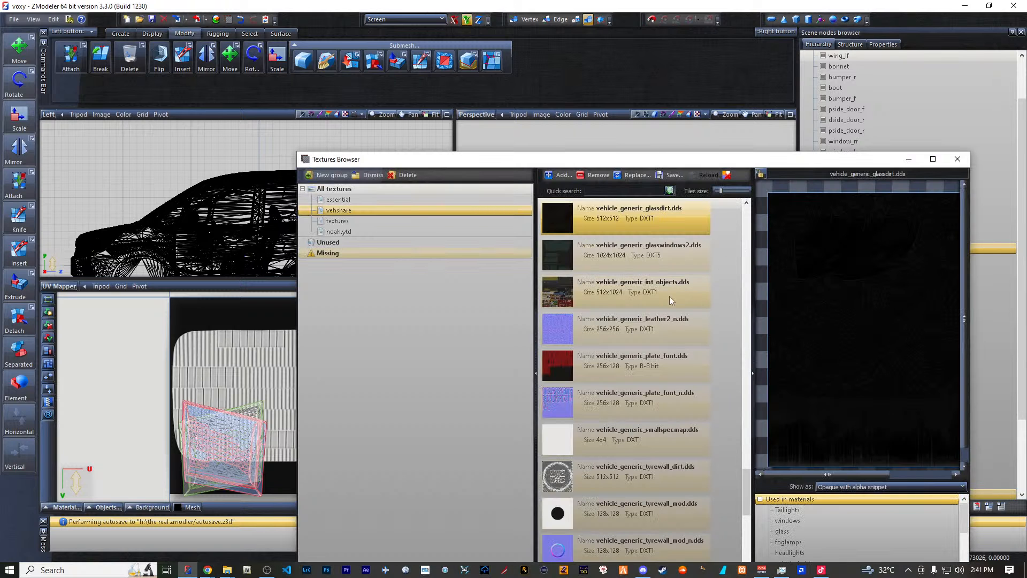
pyautogui.click(367, 231)
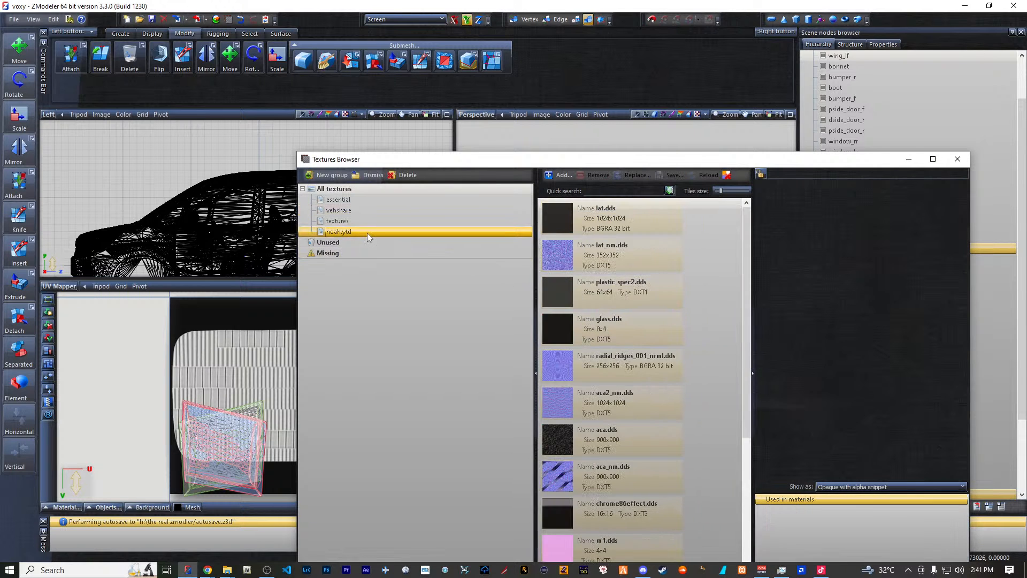
pyautogui.click(379, 219)
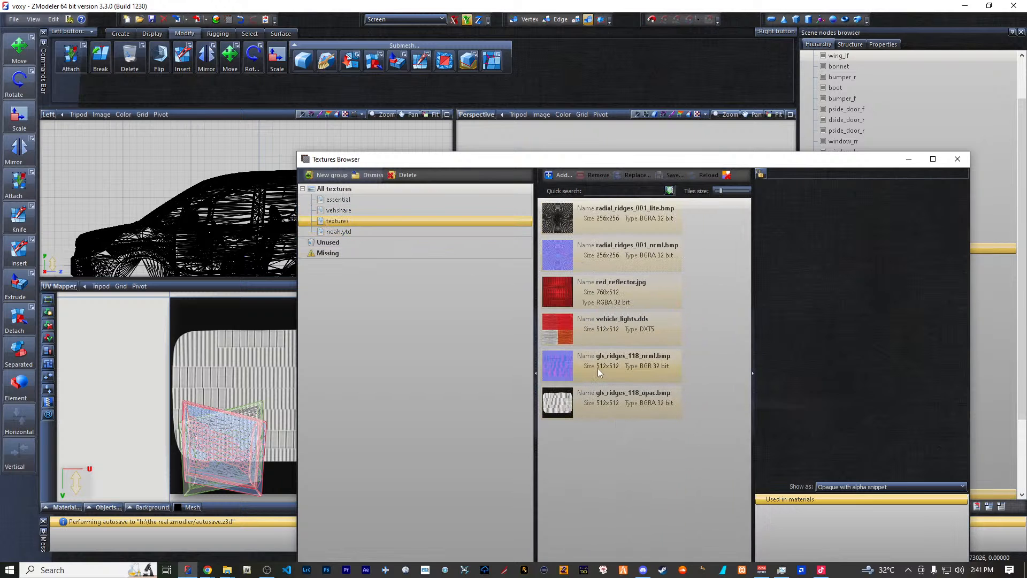
pyautogui.click(598, 368)
pyautogui.press('Escape')
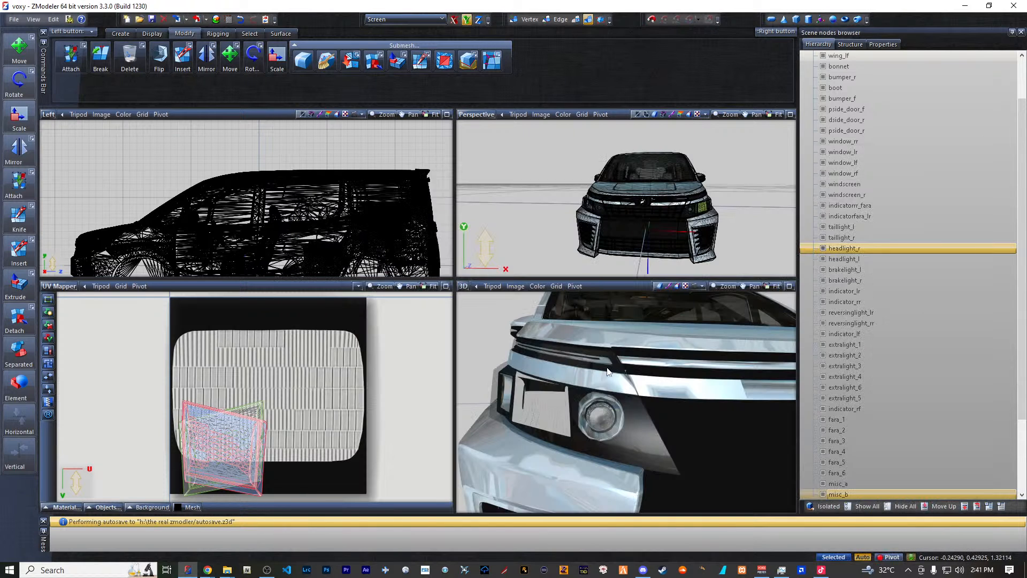
# - Select all the light's UV islands in the UV Mapper and move them up onto the ridged area of the texture
pyautogui.hotkey('ctrl', 'd')
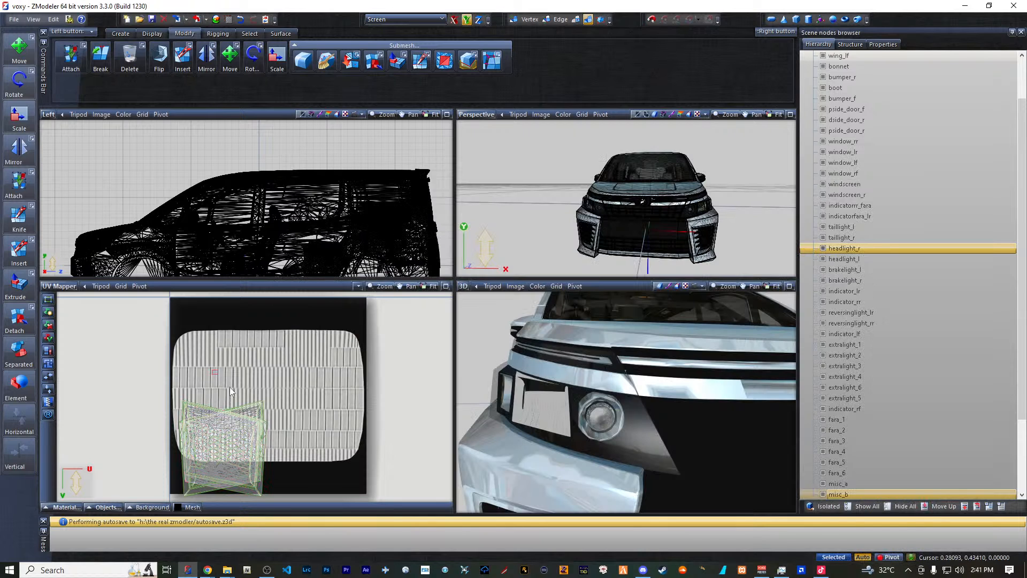
pyautogui.moveTo(157, 382); pyautogui.dragTo(276, 490)
pyautogui.click(146, 377)
pyautogui.moveTo(159, 381); pyautogui.dragTo(234, 427)
pyautogui.moveTo(194, 380); pyautogui.dragTo(284, 496)
pyautogui.scroll(-1, 303, 440)
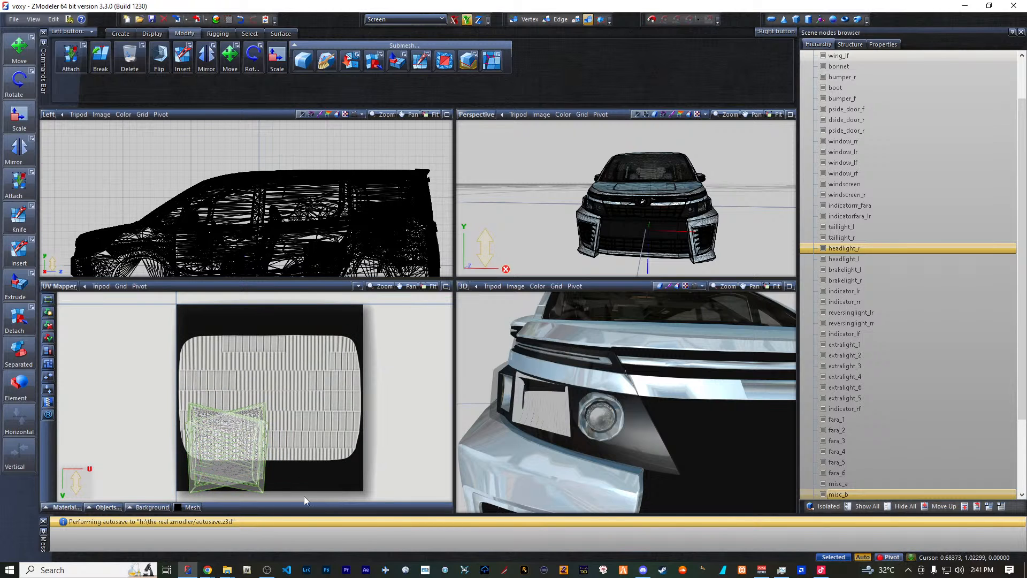
pyautogui.moveTo(221, 491); pyautogui.dragTo(166, 400)
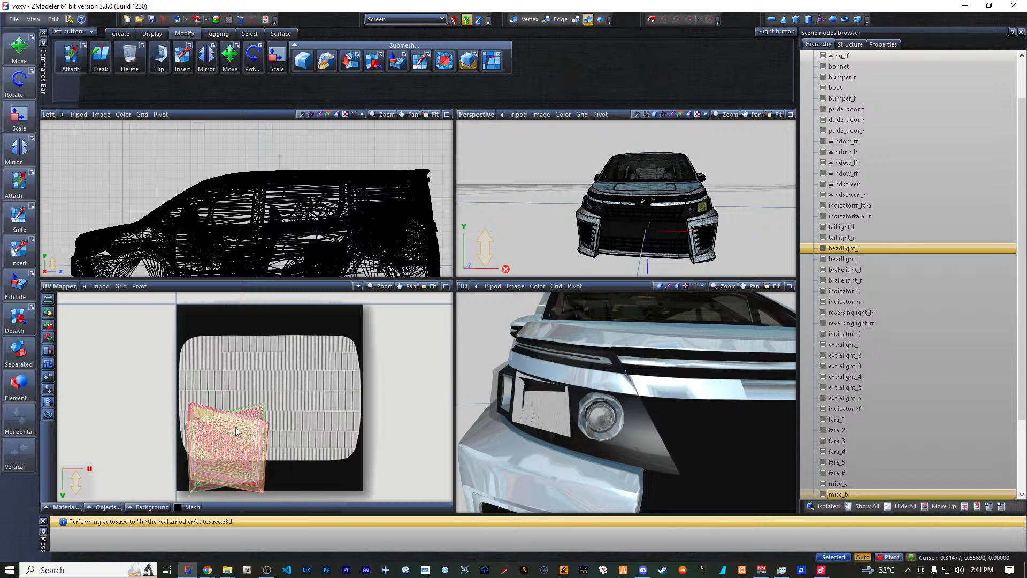
pyautogui.moveTo(292, 500); pyautogui.dragTo(141, 387)
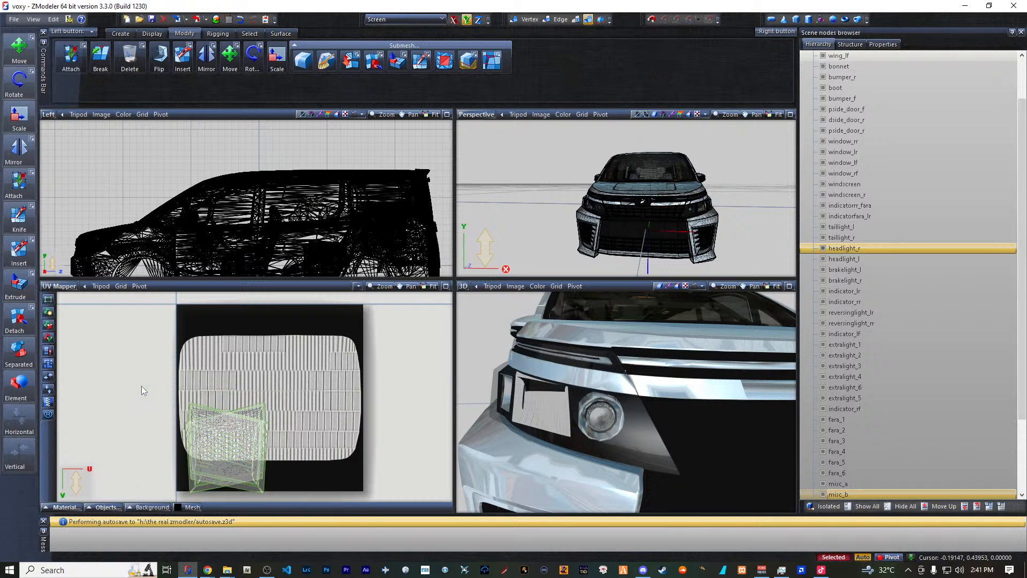
pyautogui.click(19, 48)
pyautogui.moveTo(238, 431); pyautogui.dragTo(217, 395)
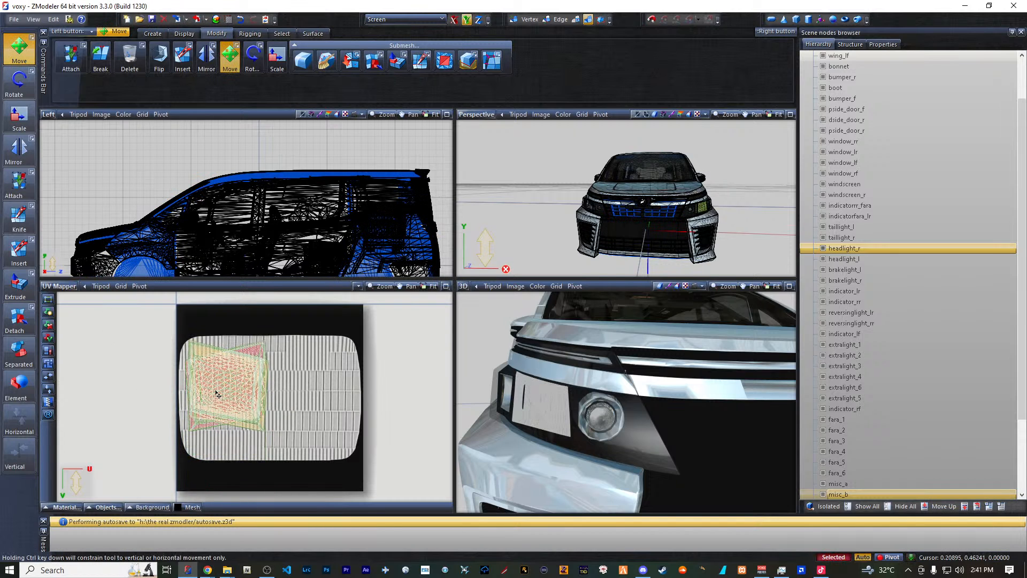
# - Scale the selected islands along Y only and move them to fit the full height of the ridged area
pyautogui.click(23, 128)
pyautogui.moveTo(228, 390); pyautogui.dragTo(228, 366)
pyautogui.click(21, 49)
pyautogui.moveTo(244, 424); pyautogui.dragTo(245, 384)
# - Scale the islands along X only to spread them across the ridged area, and check the headlight in the 3D view
pyautogui.press('s')
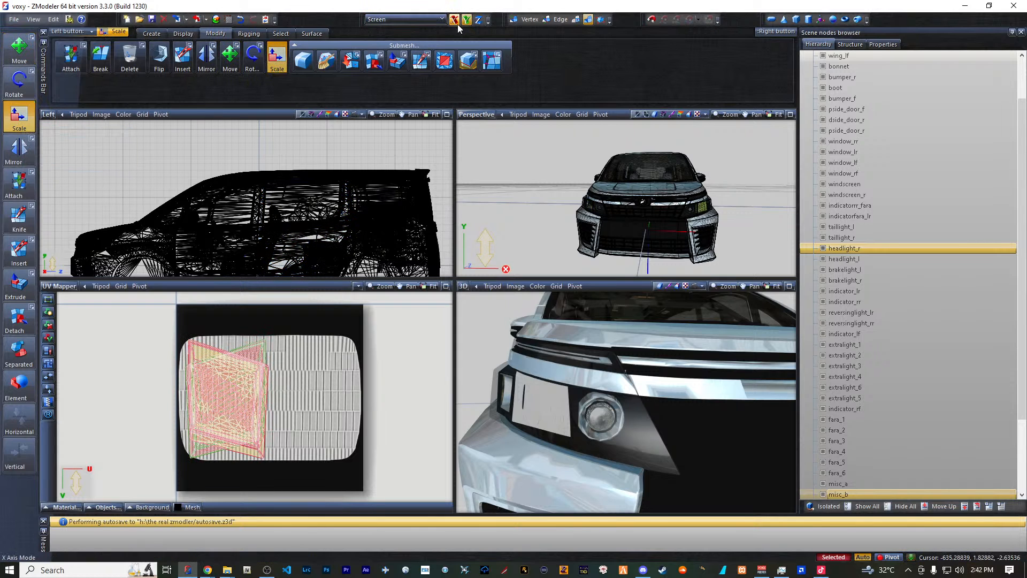
pyautogui.click(455, 20)
pyautogui.moveTo(245, 385); pyautogui.dragTo(223, 314)
pyautogui.scroll(3, 540, 396)
pyautogui.scroll(-2, 541, 395)
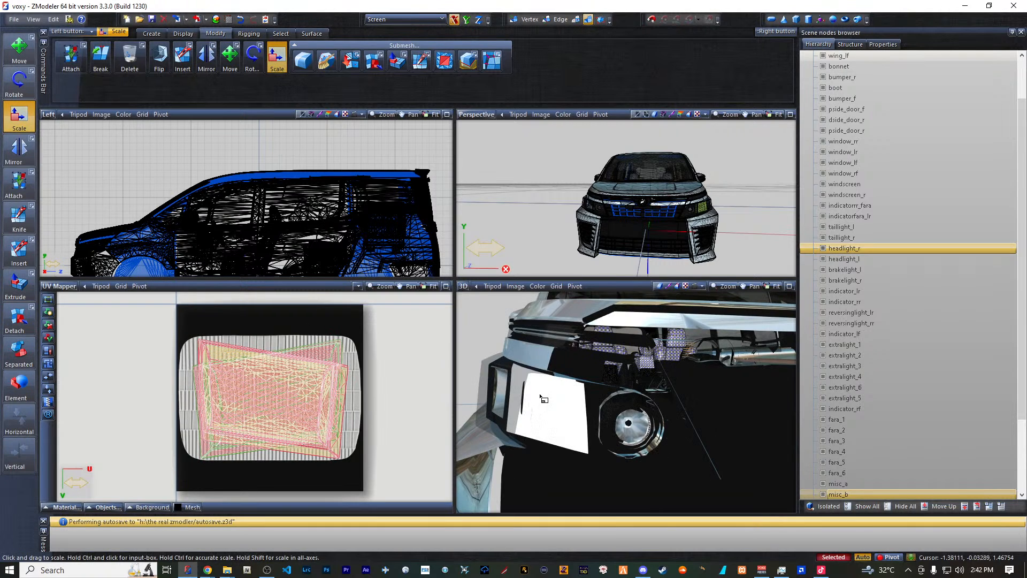
pyautogui.scroll(3, 546, 406)
pyautogui.scroll(-3, 551, 405)
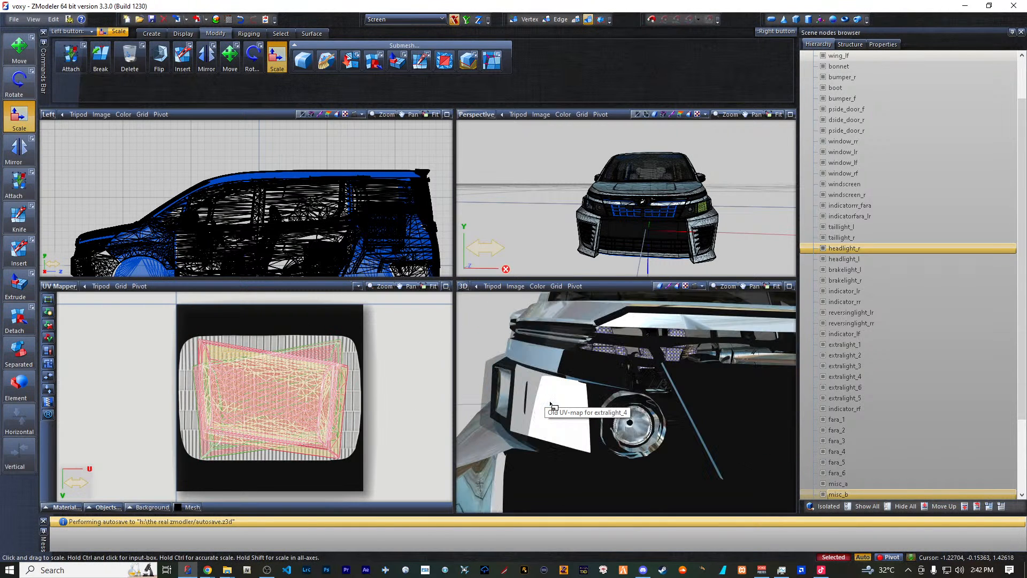
# - Recenter the islands on the ridged area and widen them slightly along X to fill it
pyautogui.moveTo(266, 405); pyautogui.dragTo(273, 400)
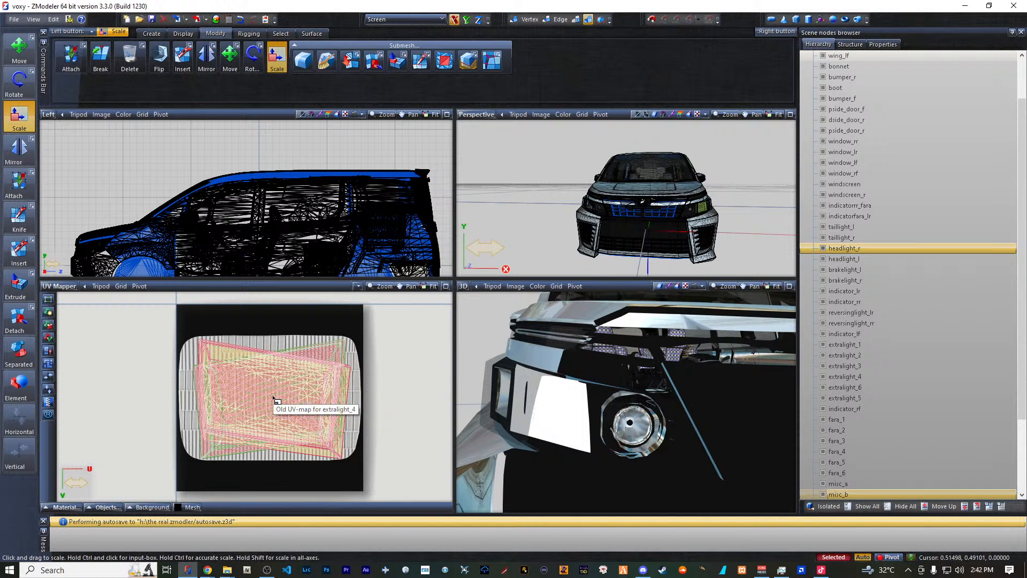
pyautogui.hotkey('ctrl', 'd')
pyautogui.click(24, 49)
pyautogui.moveTo(291, 381); pyautogui.dragTo(275, 396)
pyautogui.click(19, 115)
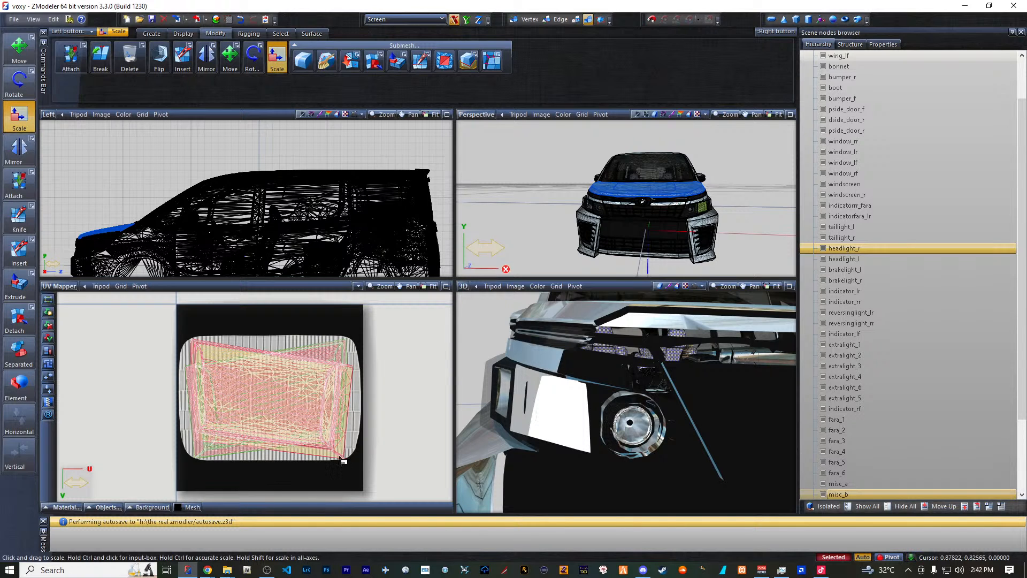
pyautogui.press('Escape')
pyautogui.click(32, 125)
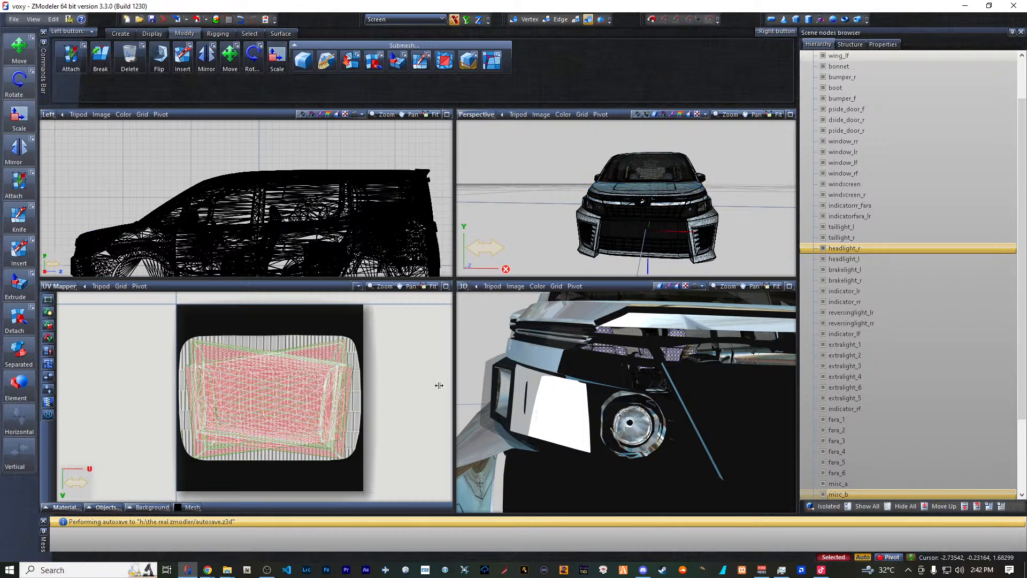
# - Switch to Chrome, show image results for "axio 2008" and enlarge the white Corolla Axio photo as a headlight reference
pyautogui.click(844, 333)
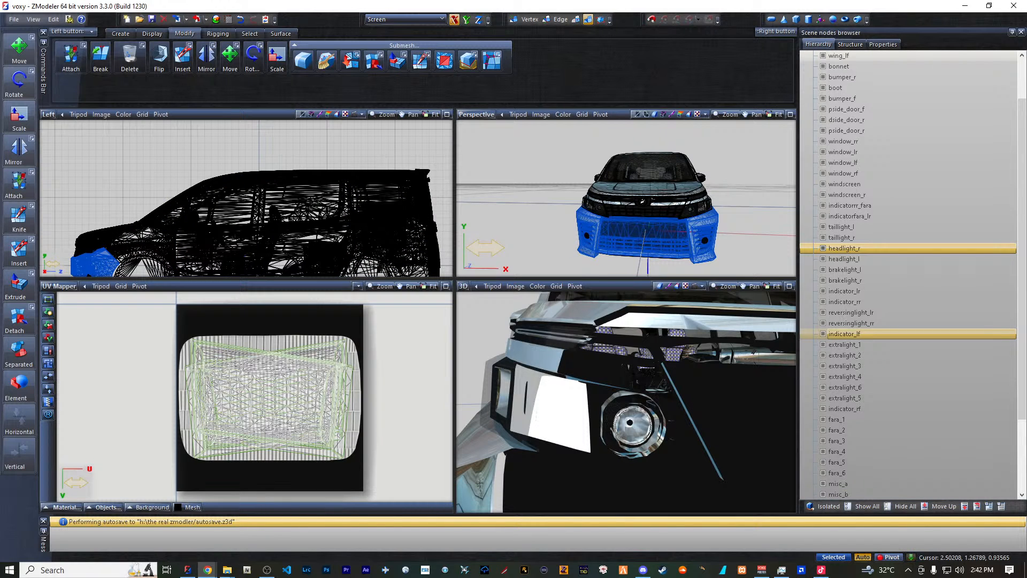
pyautogui.click(207, 570)
pyautogui.click(132, 116)
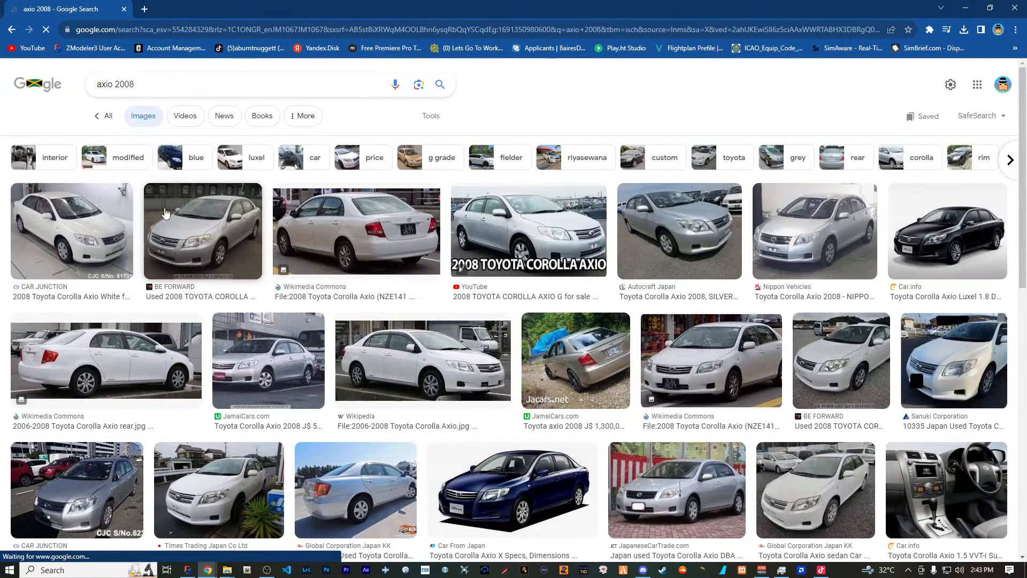
pyautogui.click(82, 227)
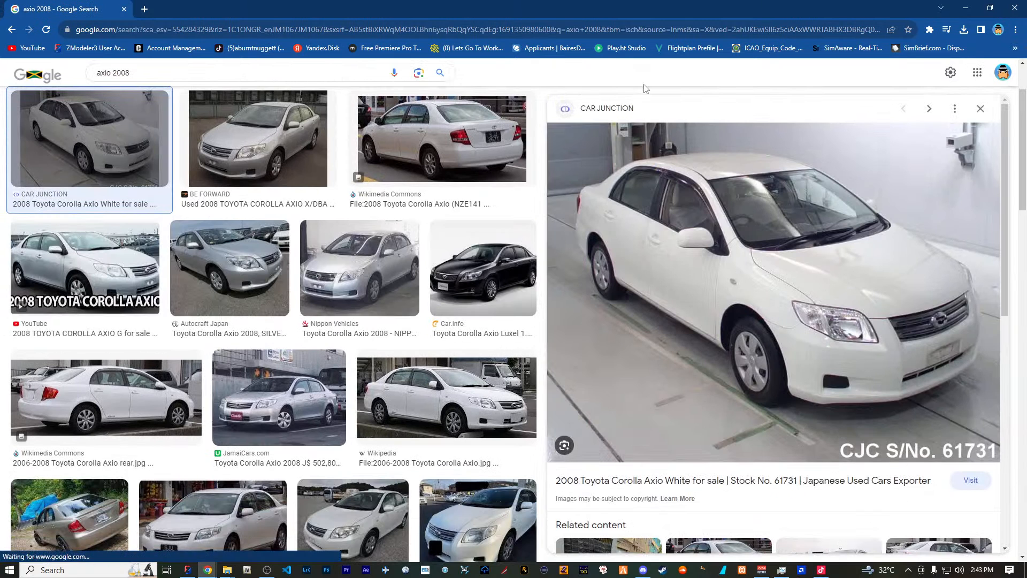
pyautogui.moveTo(603, 5); pyautogui.dragTo(1026, 476)
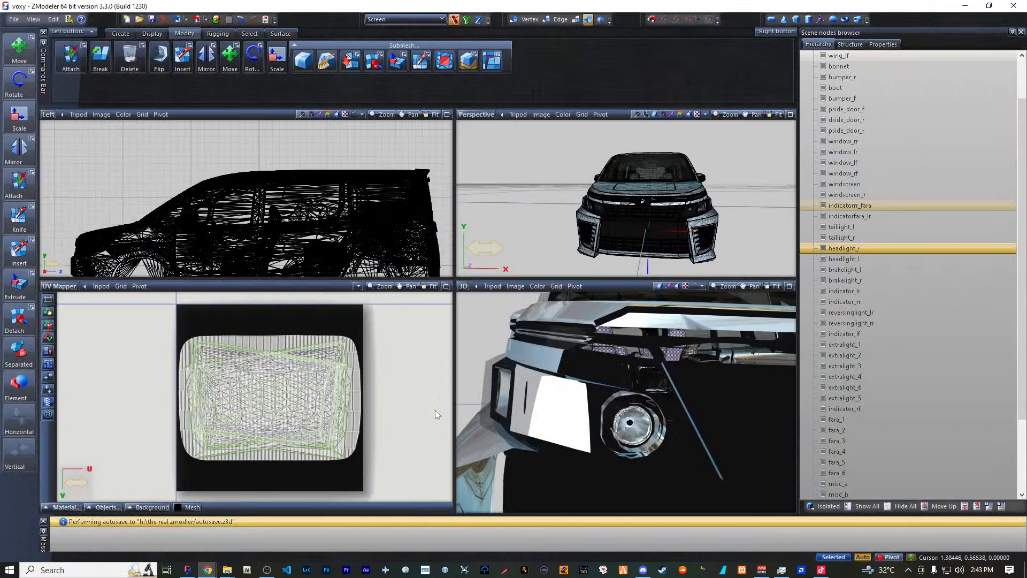
# - Switch back to ZModeler and examine the Voxy's headlights and front end in the 3D view, up close and from farther away
pyautogui.click(346, 411)
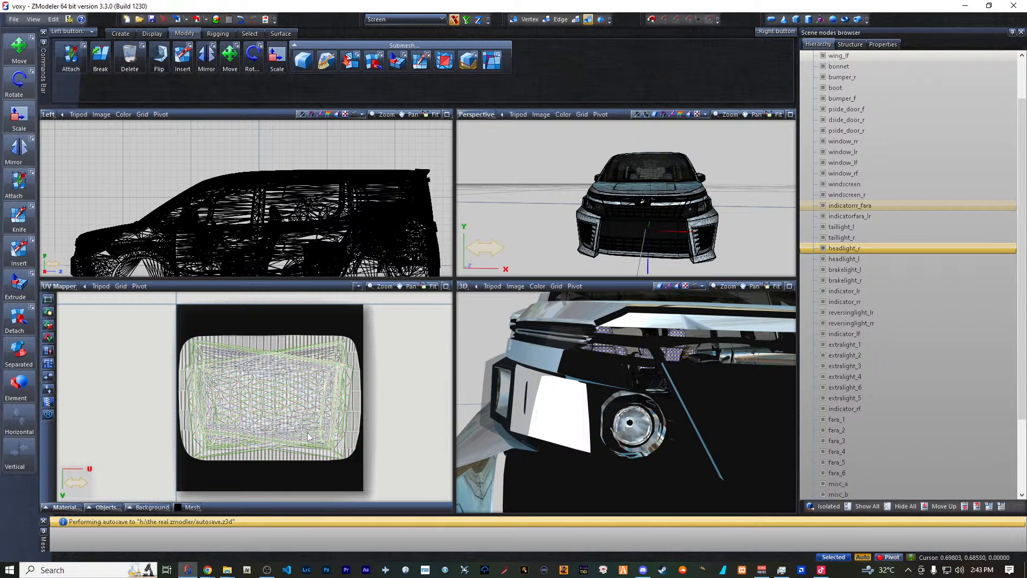
pyautogui.scroll(-5, 627, 408)
pyautogui.moveTo(627, 409); pyautogui.dragTo(653, 384, button='middle')
pyautogui.scroll(4, 653, 384)
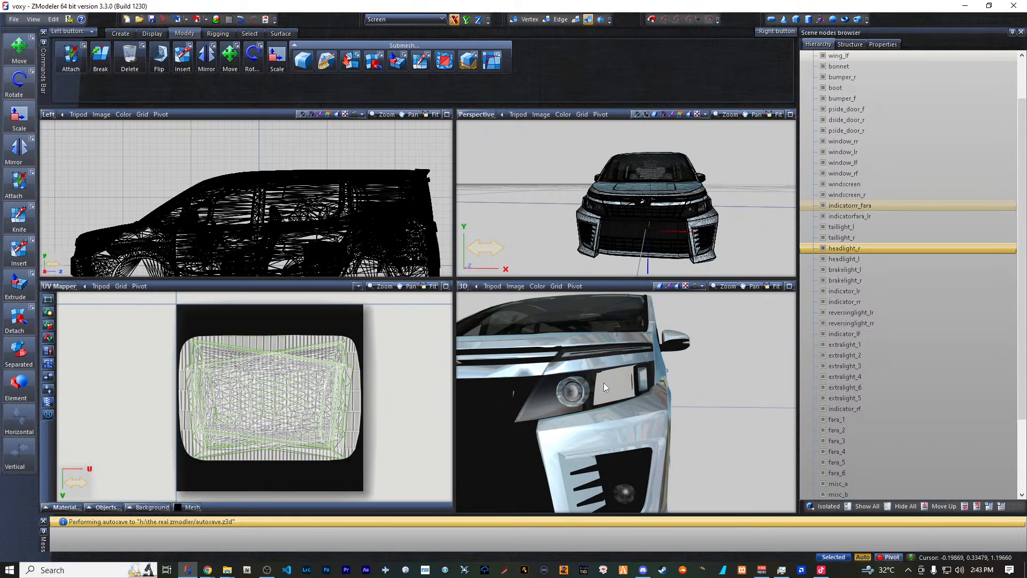
pyautogui.moveTo(604, 383); pyautogui.dragTo(604, 386, button='middle')
pyautogui.scroll(1, 620, 441)
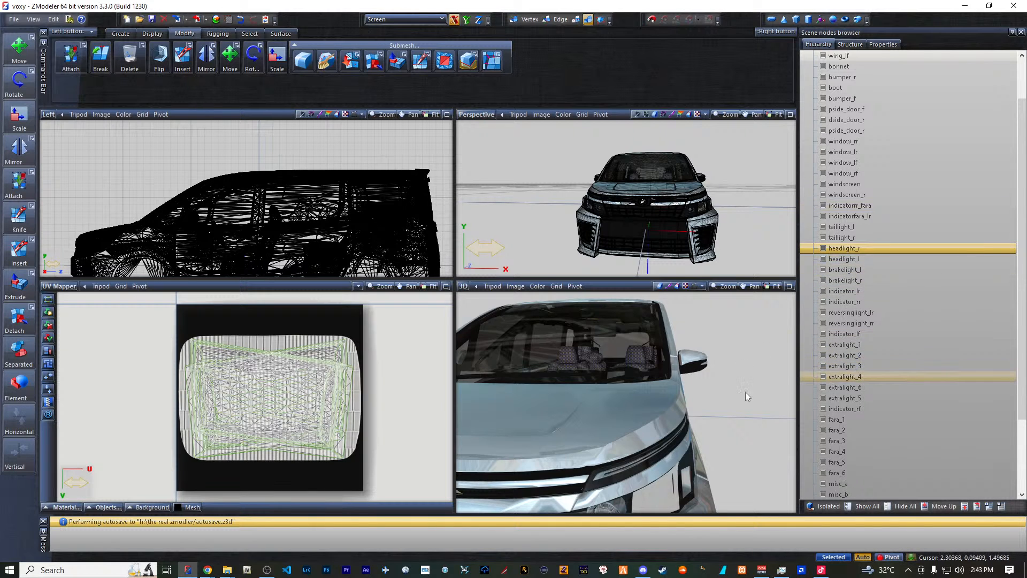
pyautogui.scroll(-5, 723, 337)
pyautogui.scroll(1, 713, 342)
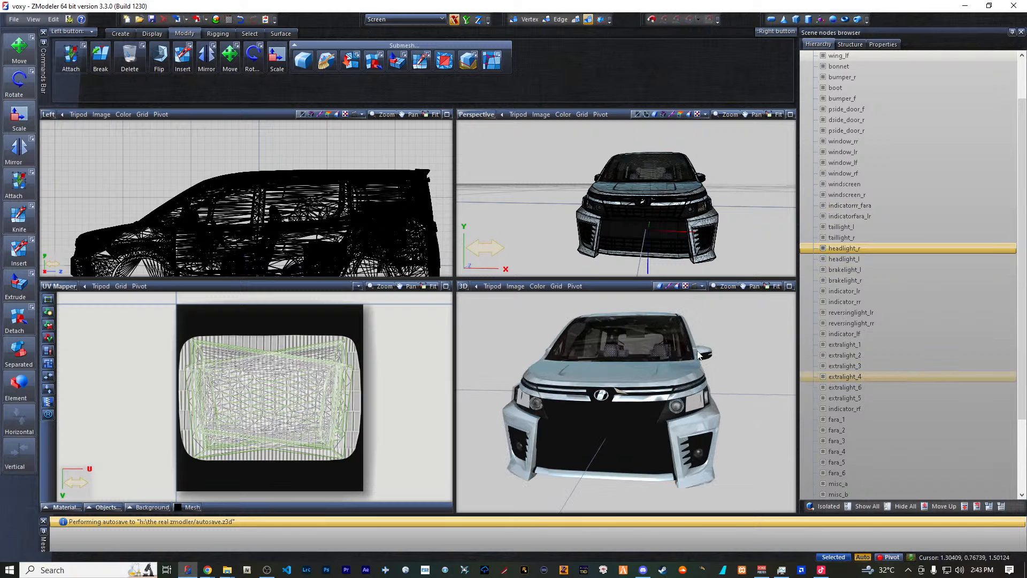